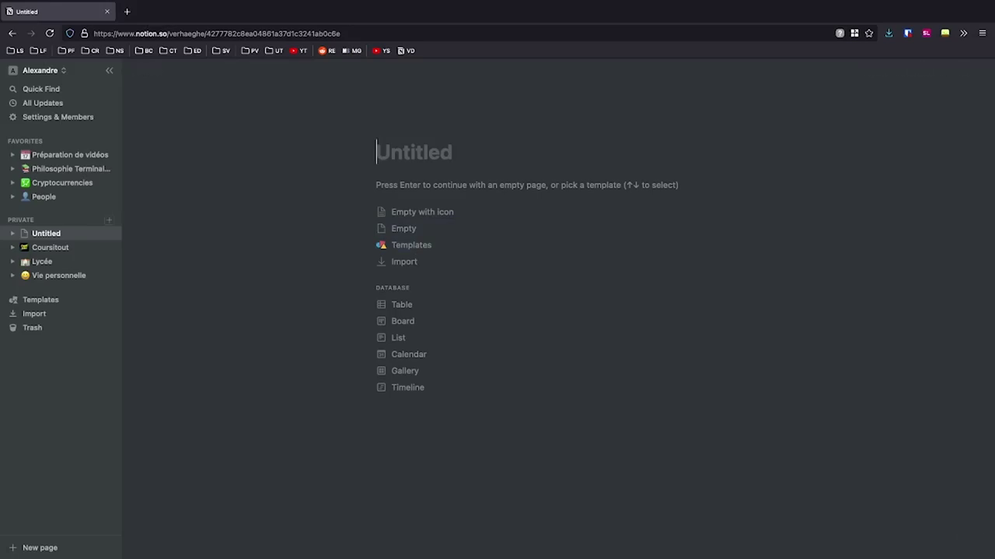
Step: Title the new page "Deuxième cerveau" and give it the brain emoji as its icon
type("Deuxième cerveau")
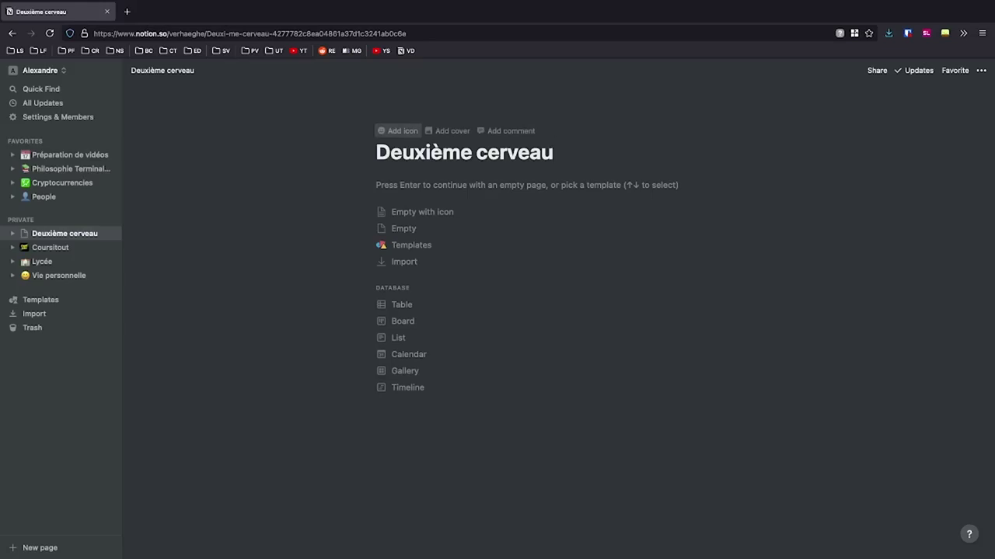
left_click(397, 131)
left_click(392, 156)
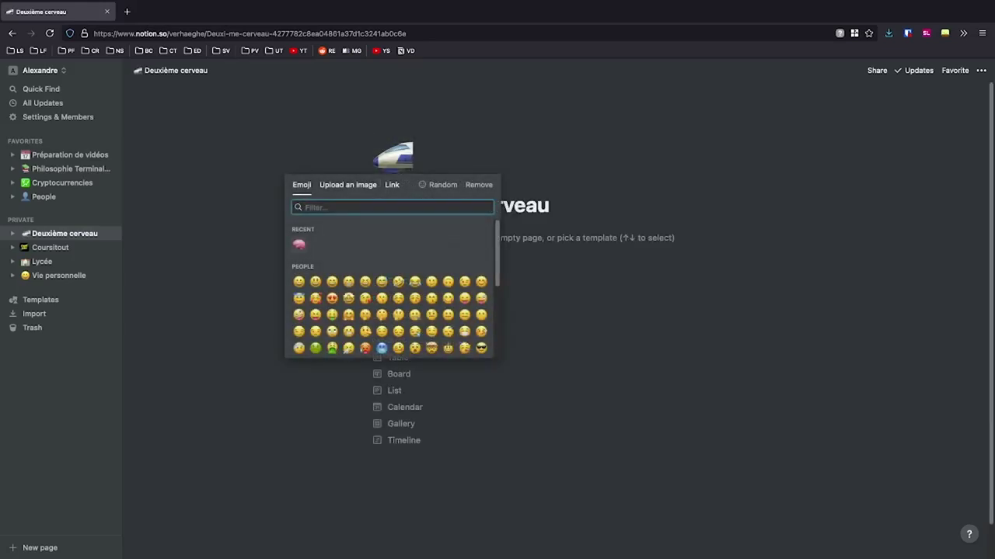
left_click(298, 244)
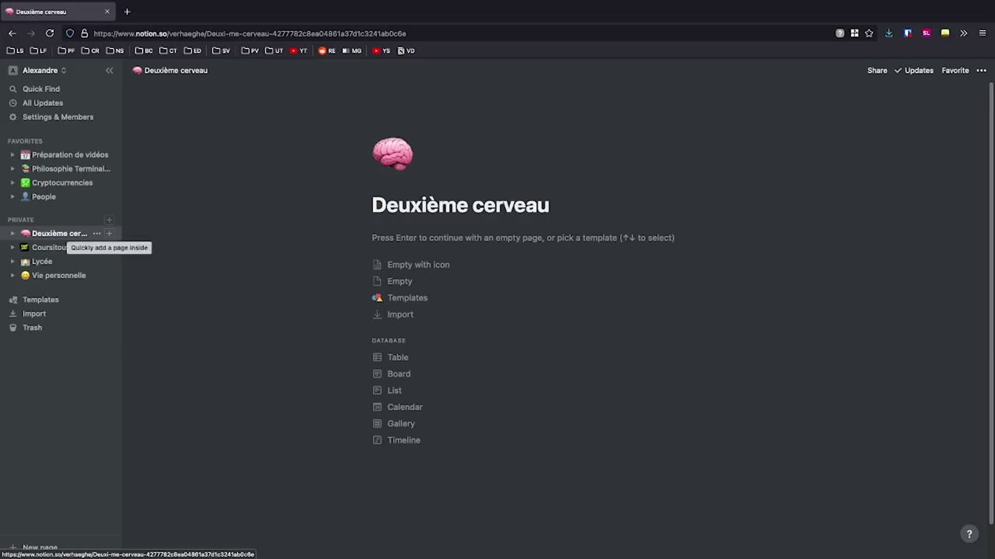
Step: Create a page named "Disciplines" inside Deuxième cerveau as a full-page table database
left_click(109, 234)
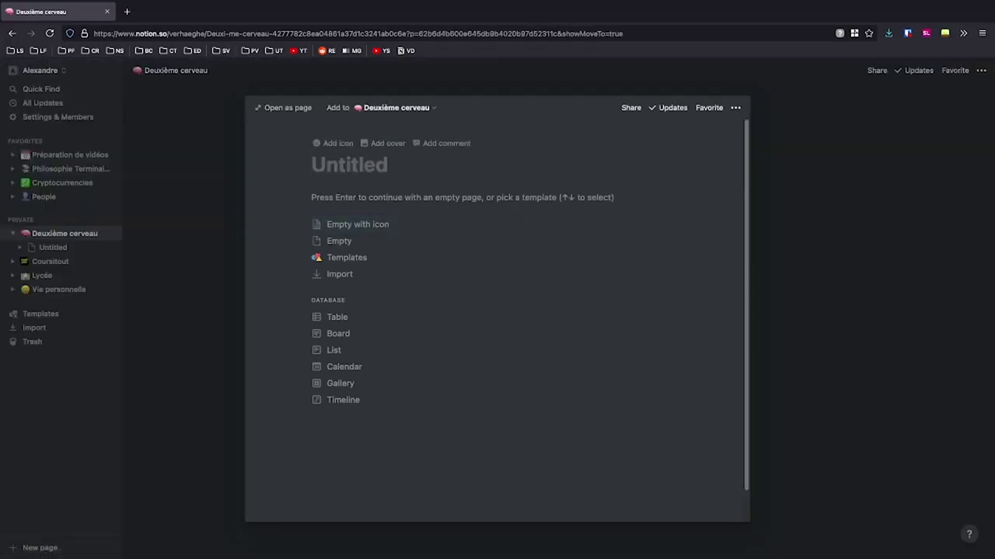
type("Disciplines")
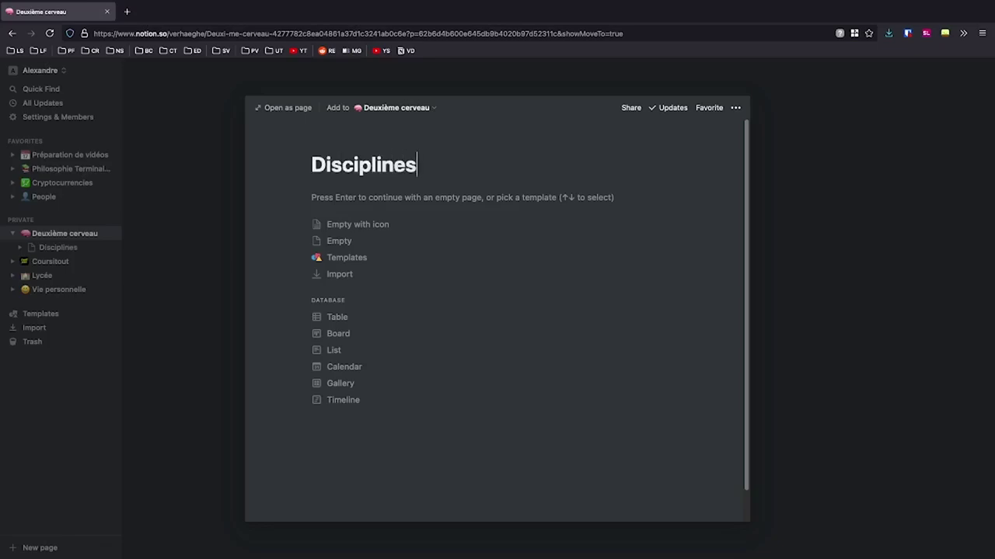
key("Return")
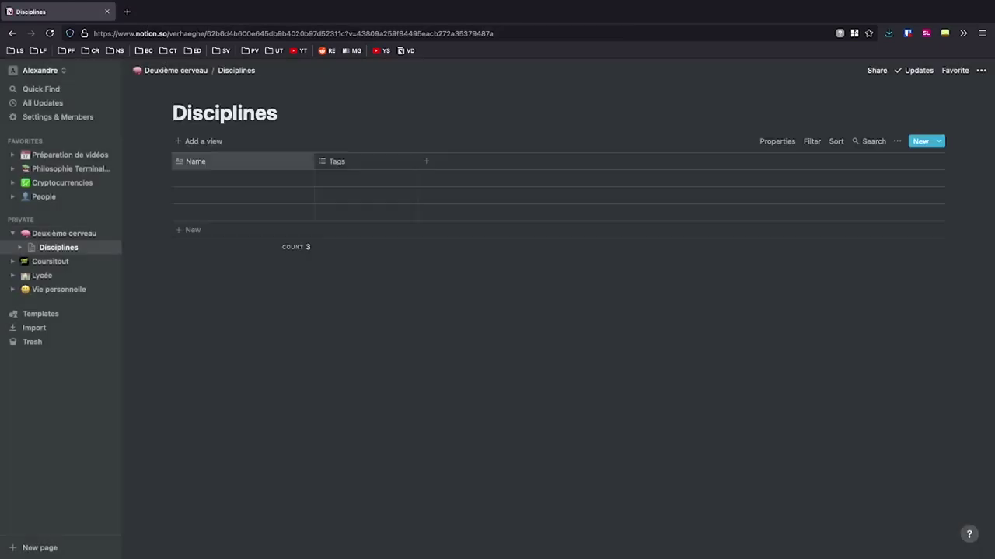
Step: Rename the title column of the Disciplines table to "Nom"
left_click(196, 161)
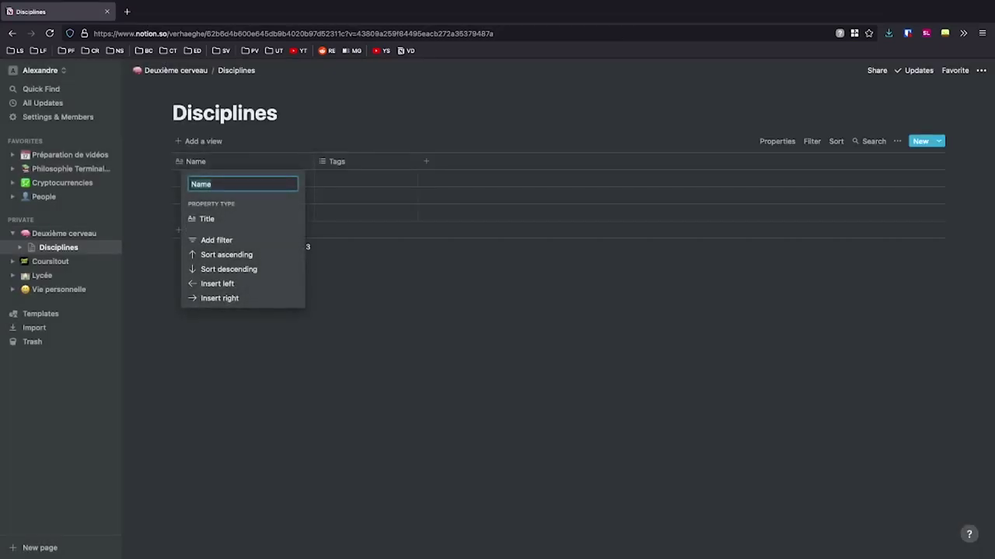
type("Nom")
key("Return")
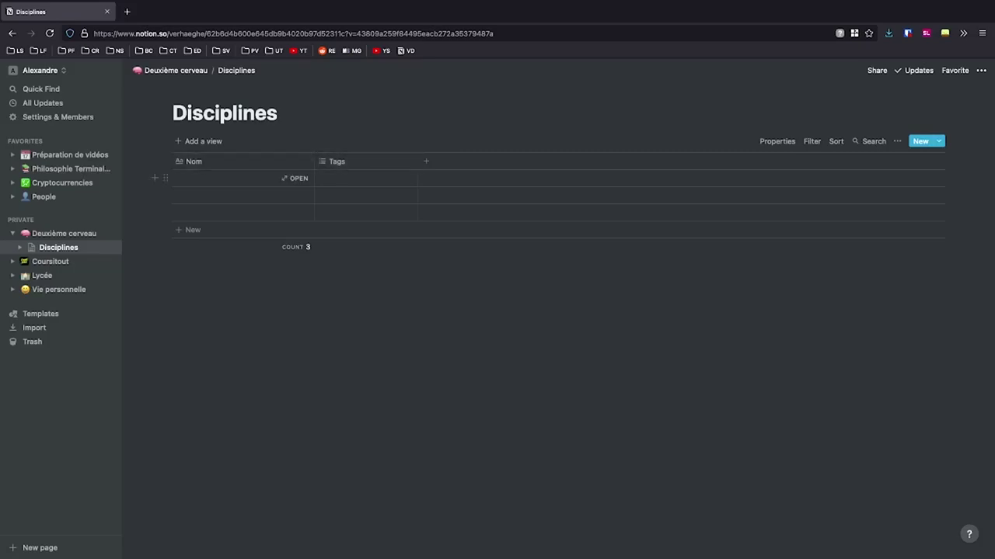
Step: Fill the Nom column of the Disciplines table with the entries Histoire, Philosophie, Chimie and Physique
left_click(225, 178)
type("His")
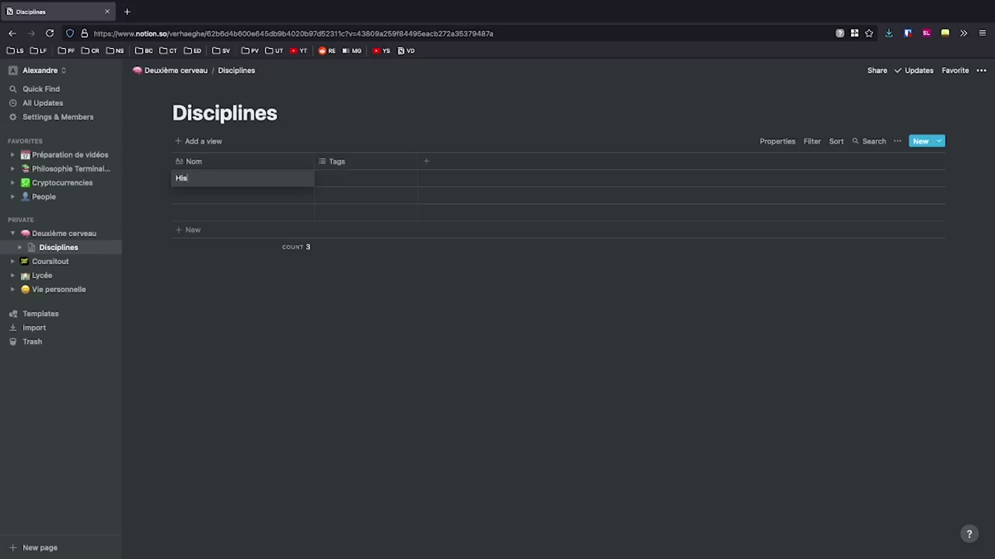
type("toire")
left_click(225, 195)
type("Philosophie")
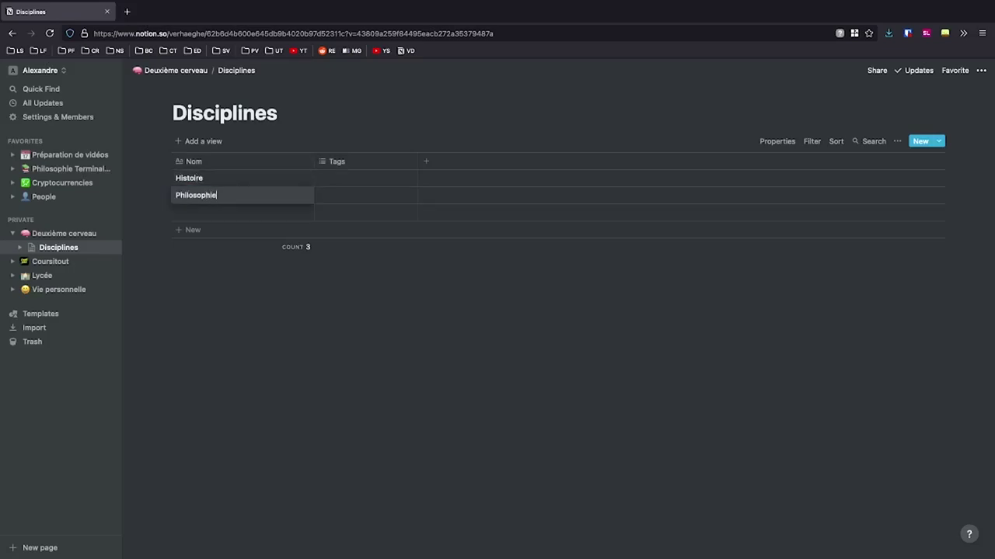
key("Return")
type("Chimie")
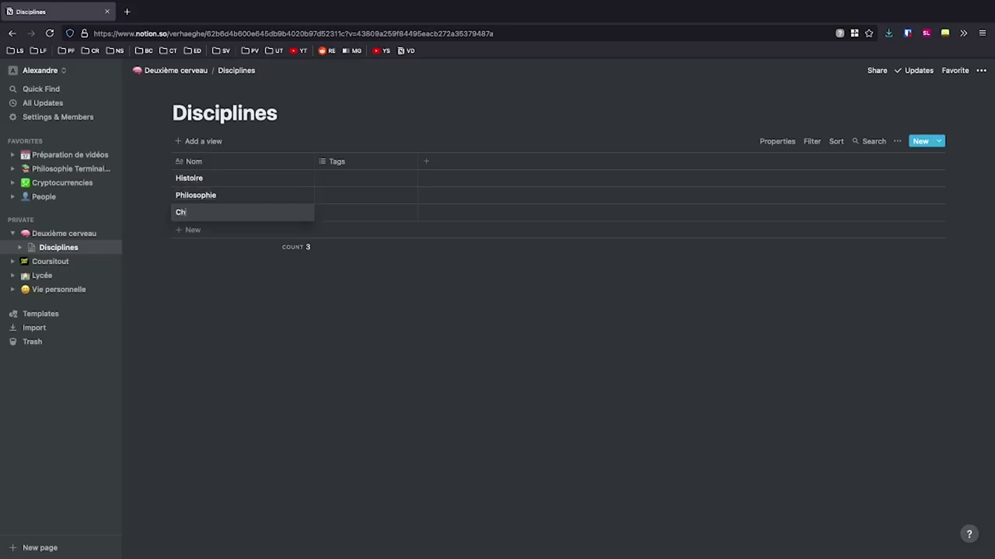
key("Return")
type("Physique")
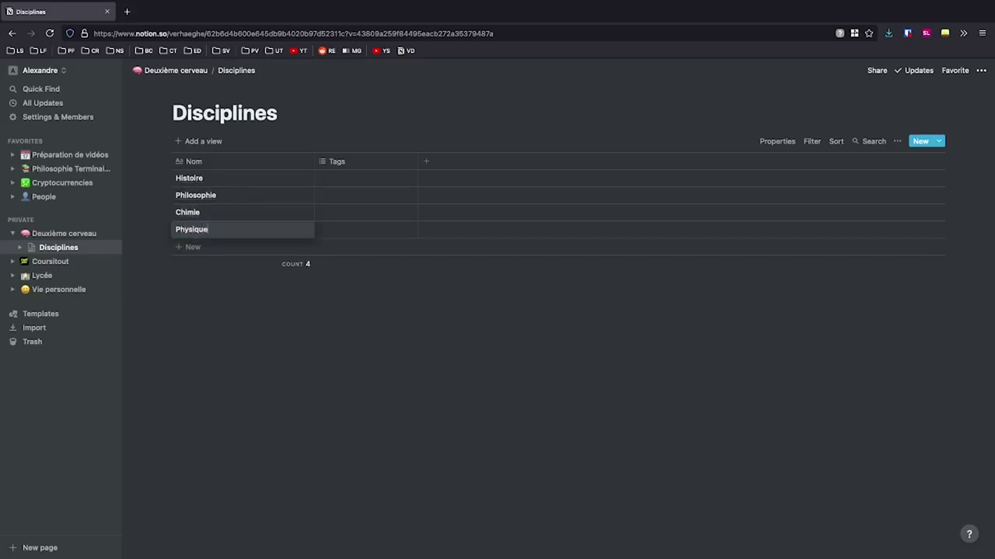
key("Return")
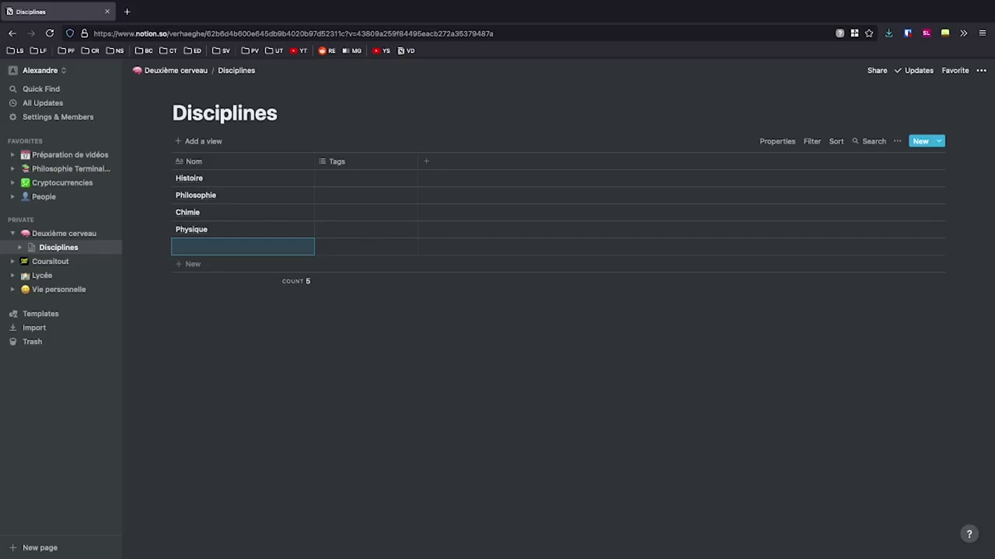
key("Escape")
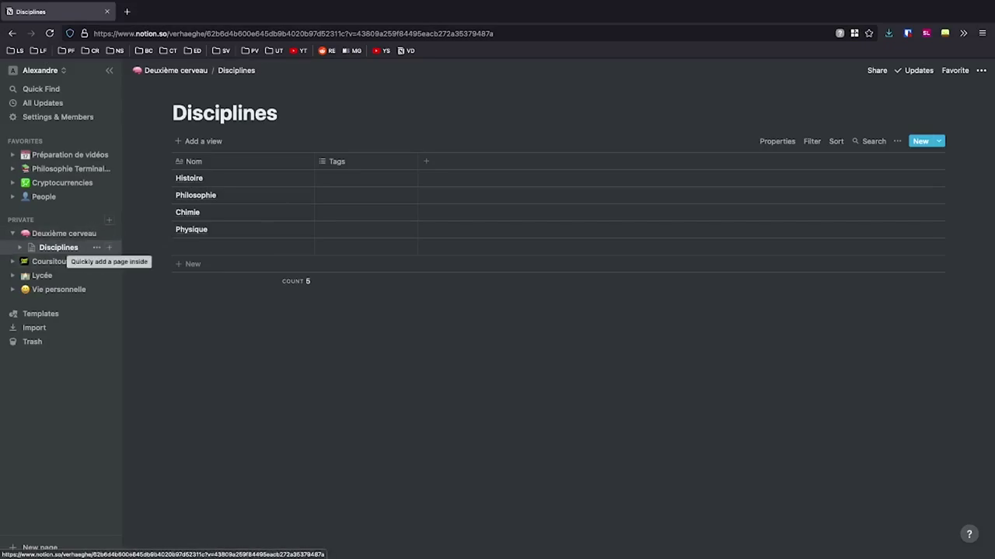
Step: Create a table database titled "Sujets" inside Deuxième cerveau, placed below Disciplines
left_click(109, 220)
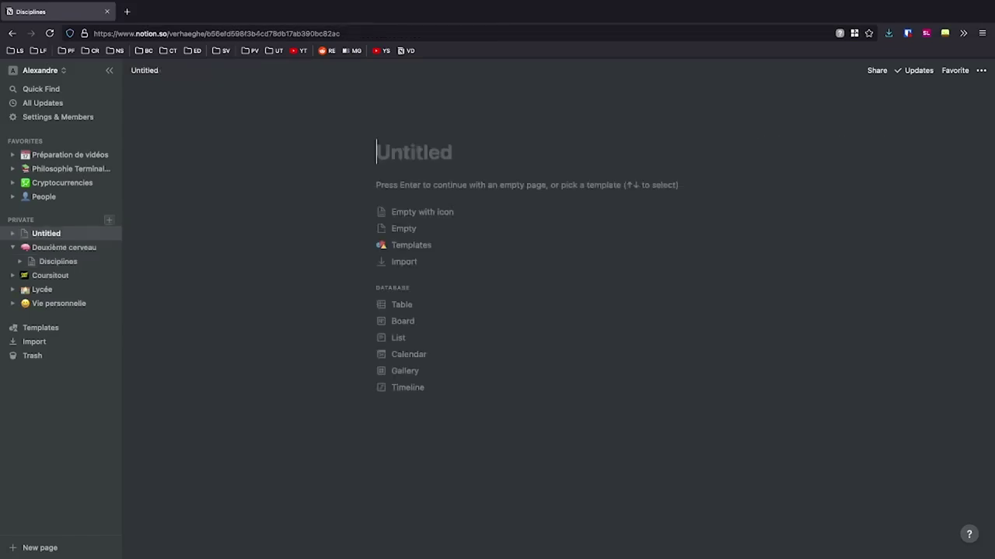
left_click_drag(56, 261, 58, 264)
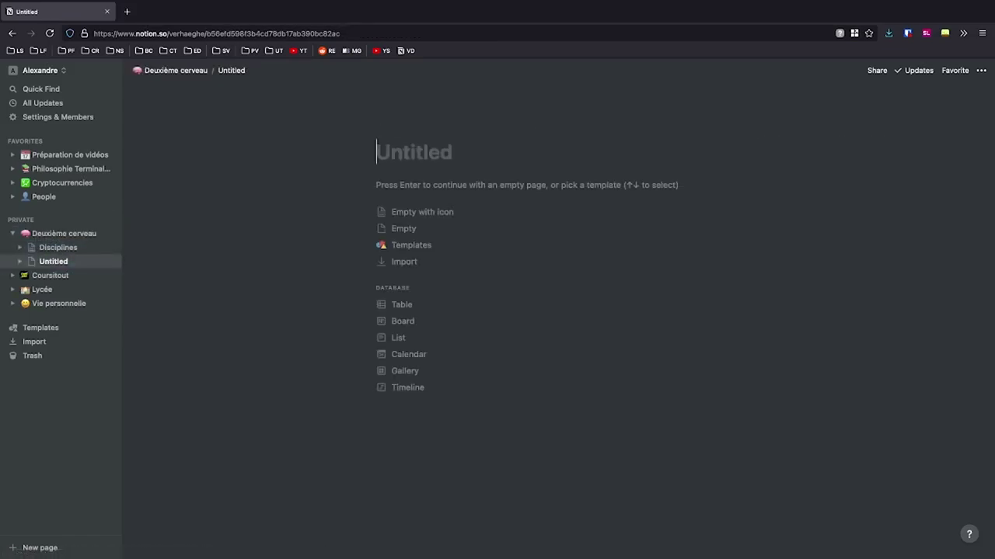
type("Sujets")
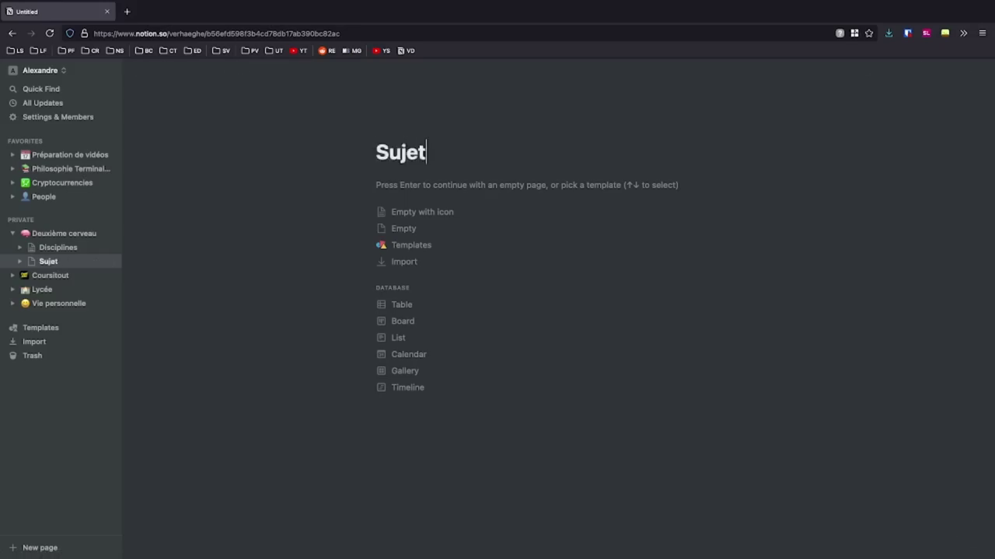
key("Down")
key("Down")
key("Down")
key("Down")
key("Down")
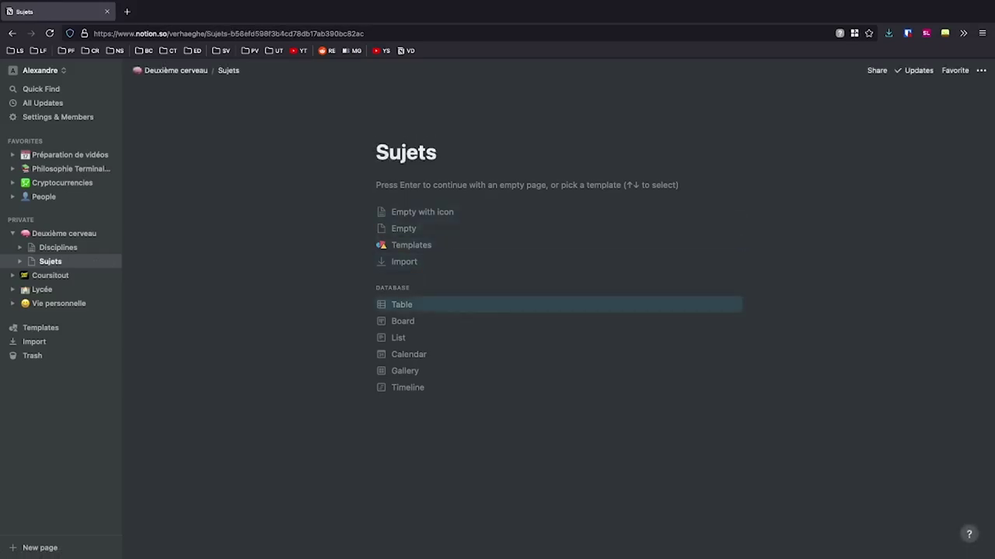
key("Return")
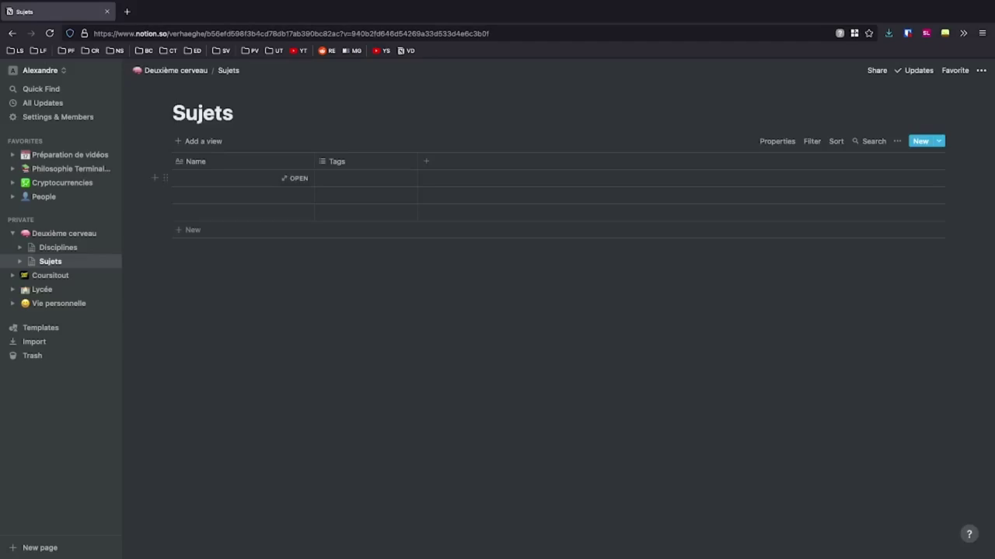
Step: Rename the title column of the Sujets table to "Nom"
left_click(195, 161)
type("Nom")
key("Return")
Step: Fill the Nom column of the Sujets table with Seconde Guerre Mondiale, Poésie and Chimie organique
left_click(233, 178)
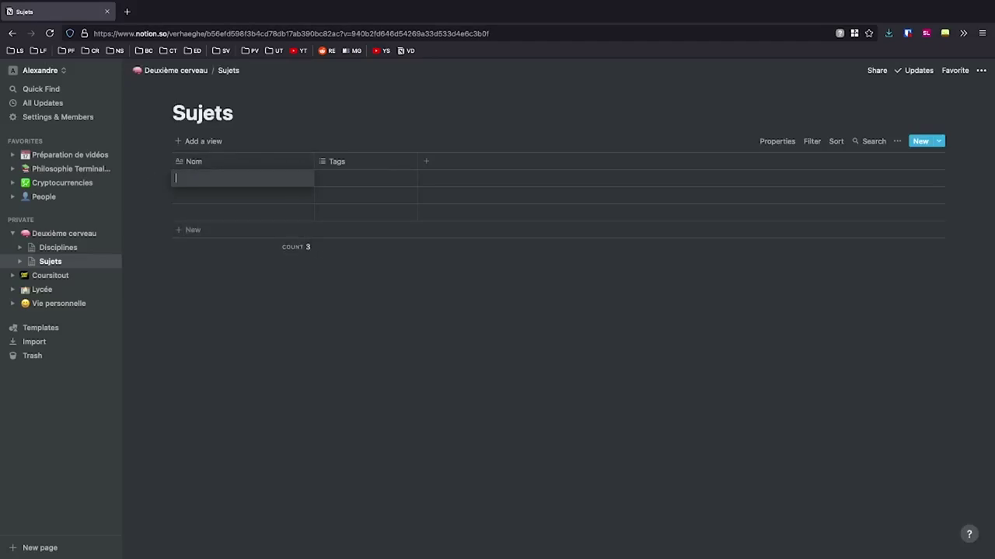
type("Seconde Guerre Mn")
type("ndiale")
key("Return")
type("Poésie")
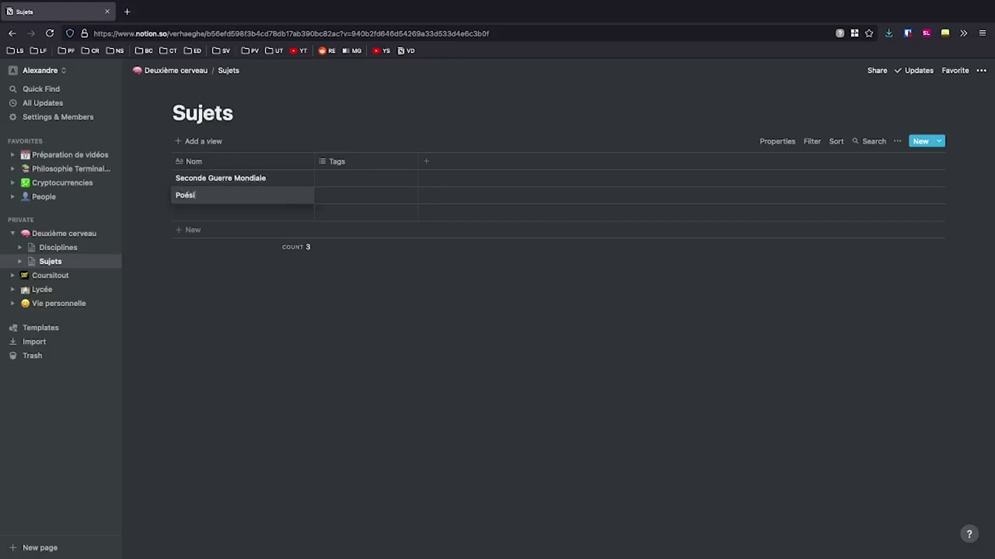
key("Return")
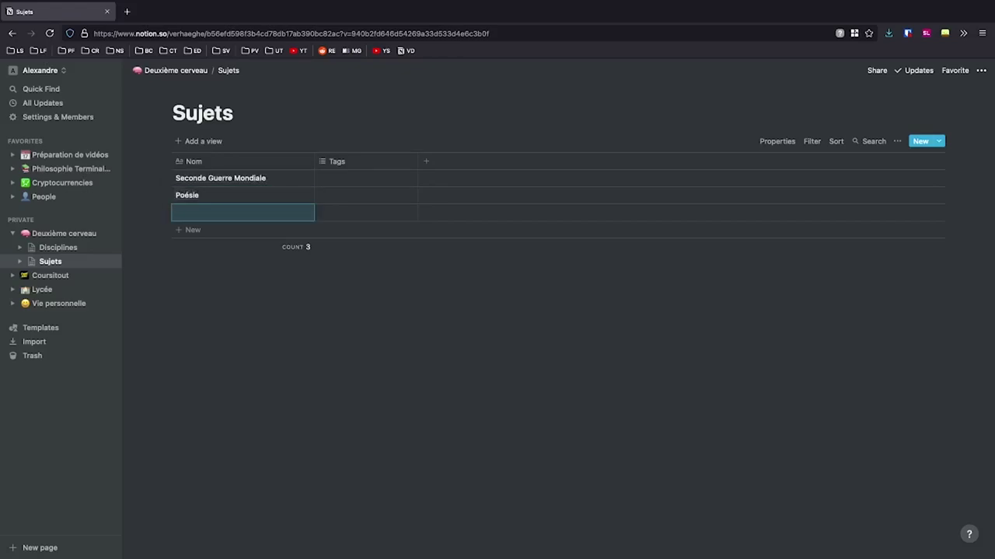
type("Ch")
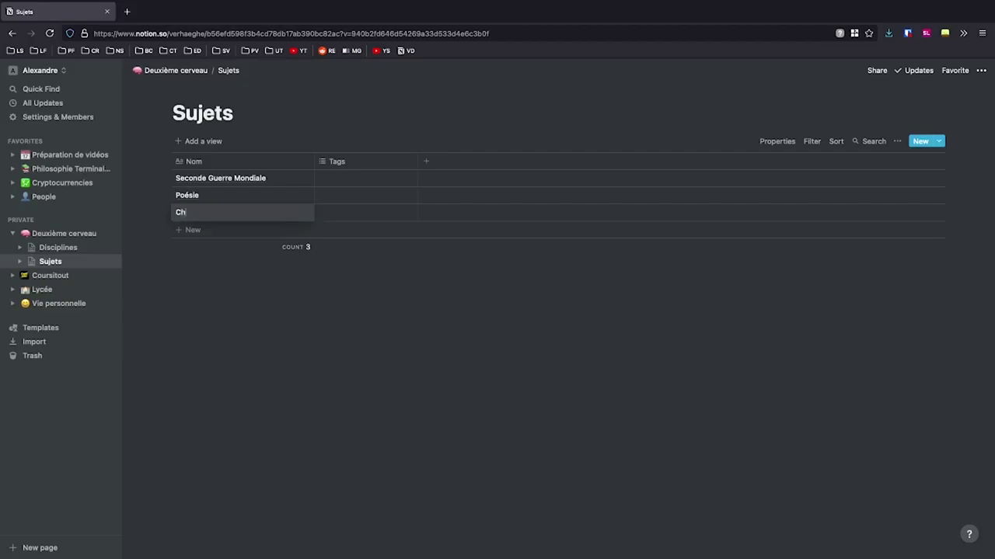
type("imie organique")
key("Return")
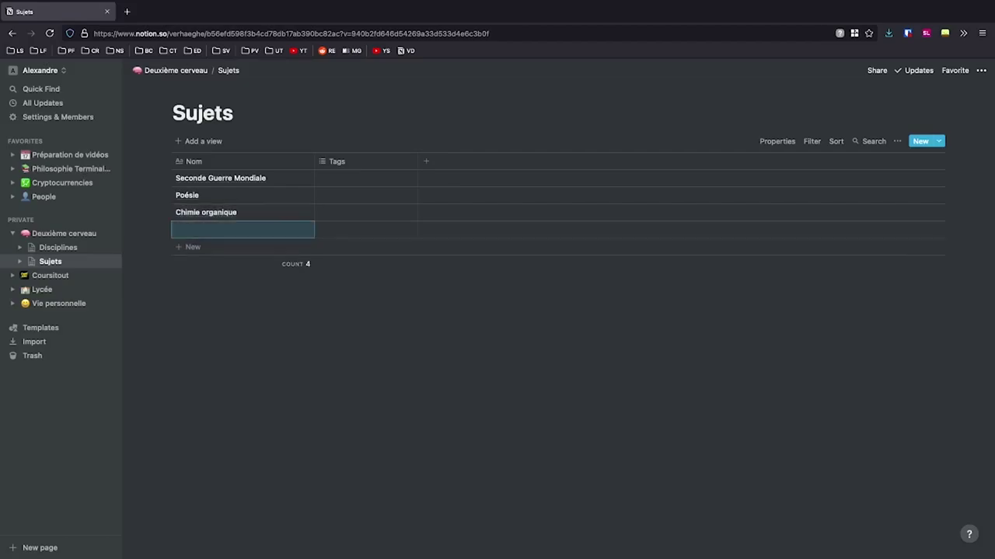
key("Escape")
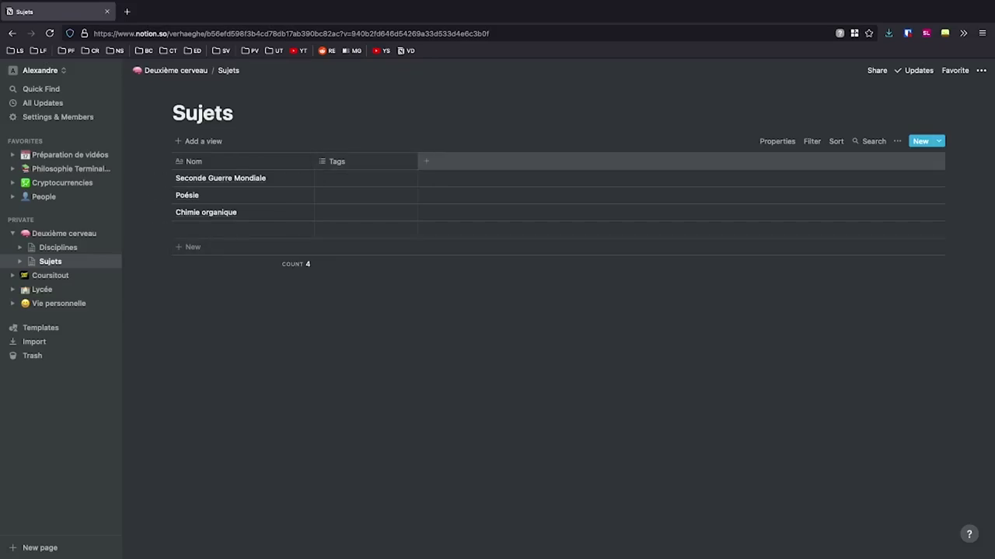
Step: Add a Relation column to the Sujets table that links to the Disciplines database
left_click(426, 161)
mouse_move(466, 218)
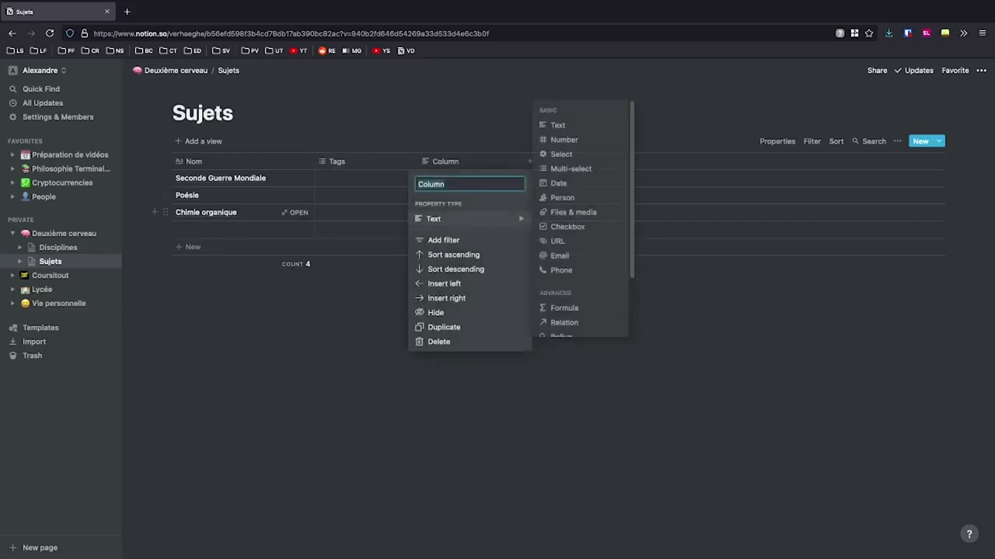
scroll(579, 227, "down", 2)
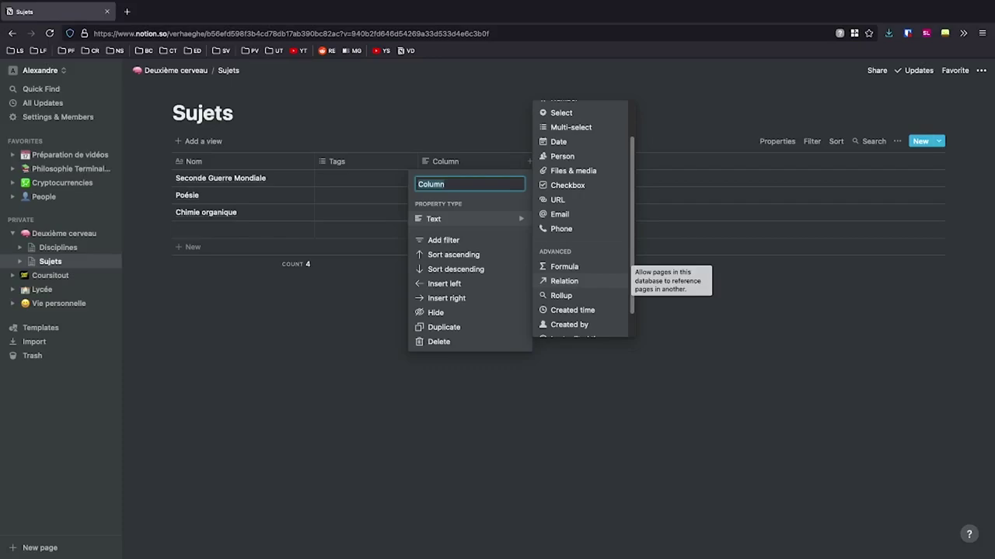
left_click(564, 281)
left_click(494, 312)
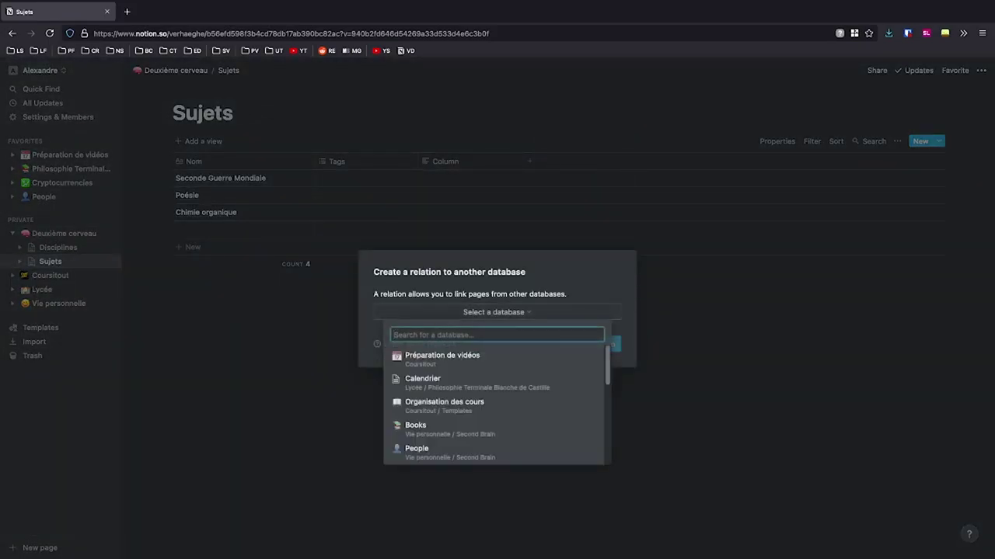
type("d")
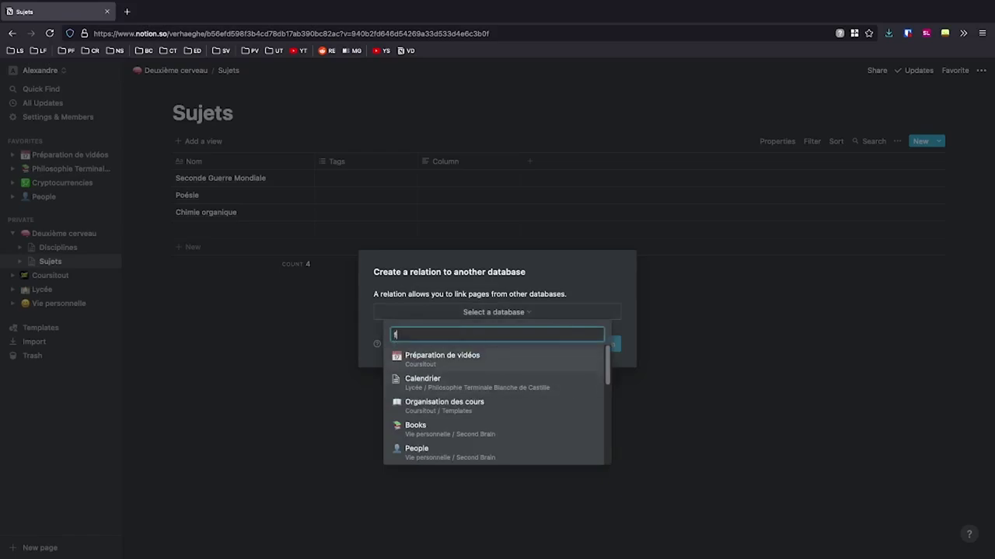
type("isciplines")
key("Return")
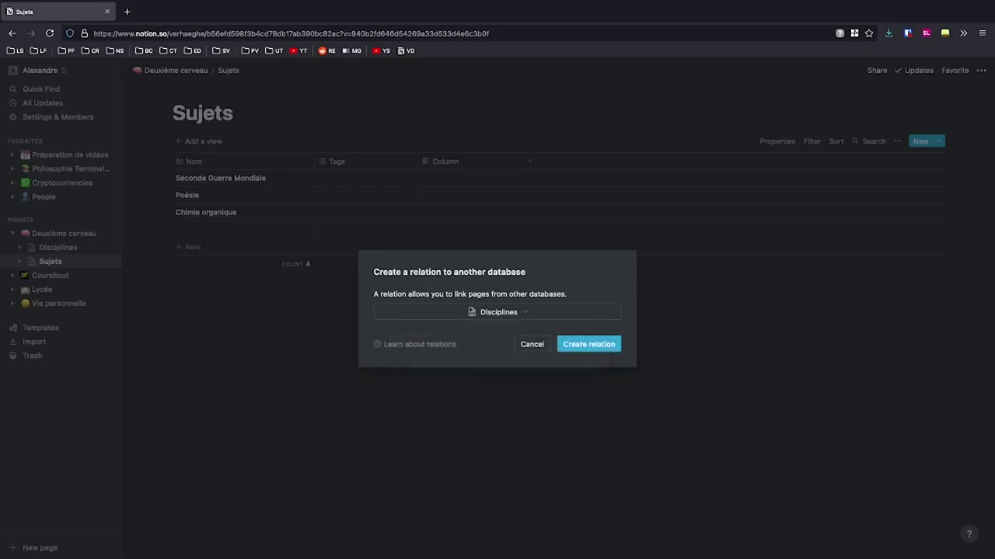
key("Return")
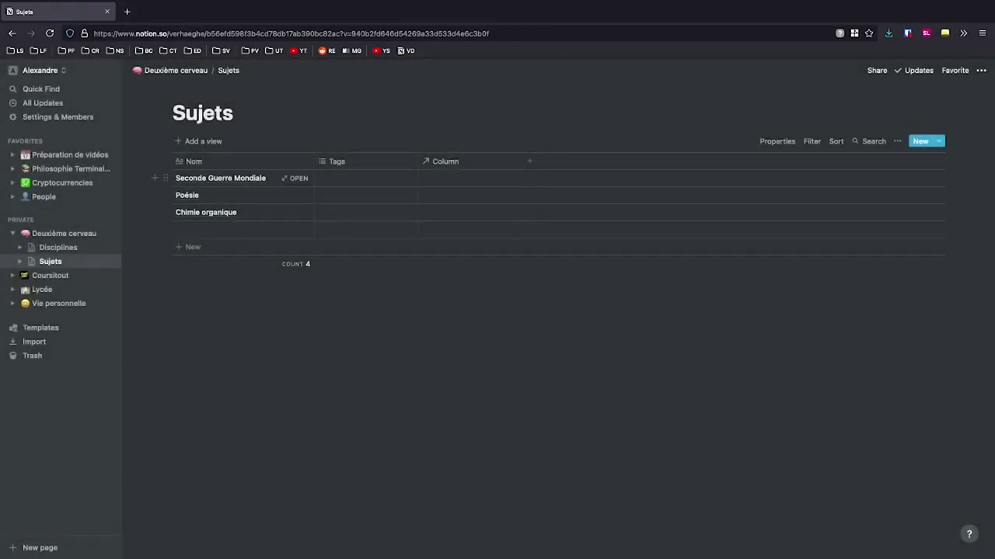
Step: Link Seconde Guerre Mondiale to Histoire, and Poésie to a newly created Littérature page in Disciplines
left_click(466, 178)
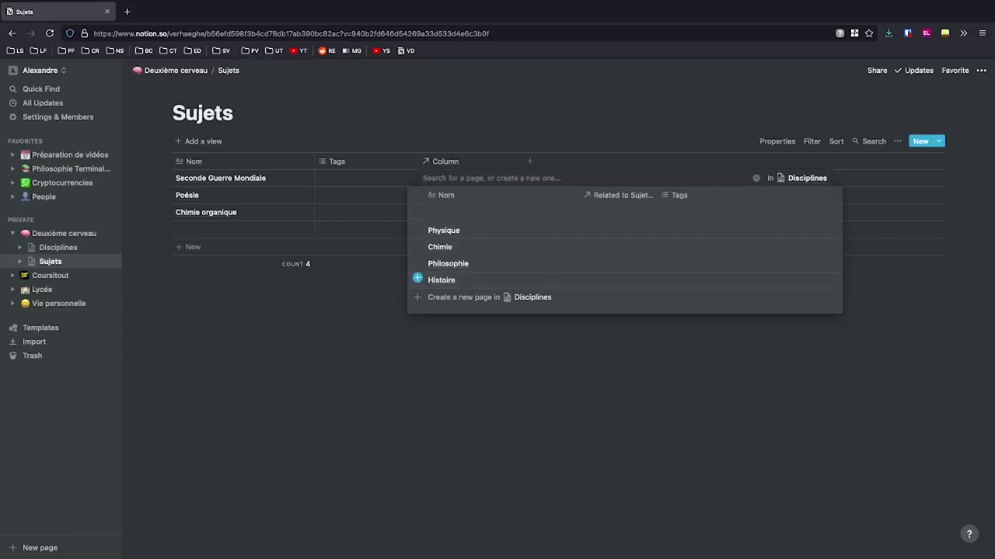
left_click(417, 278)
left_click(466, 195)
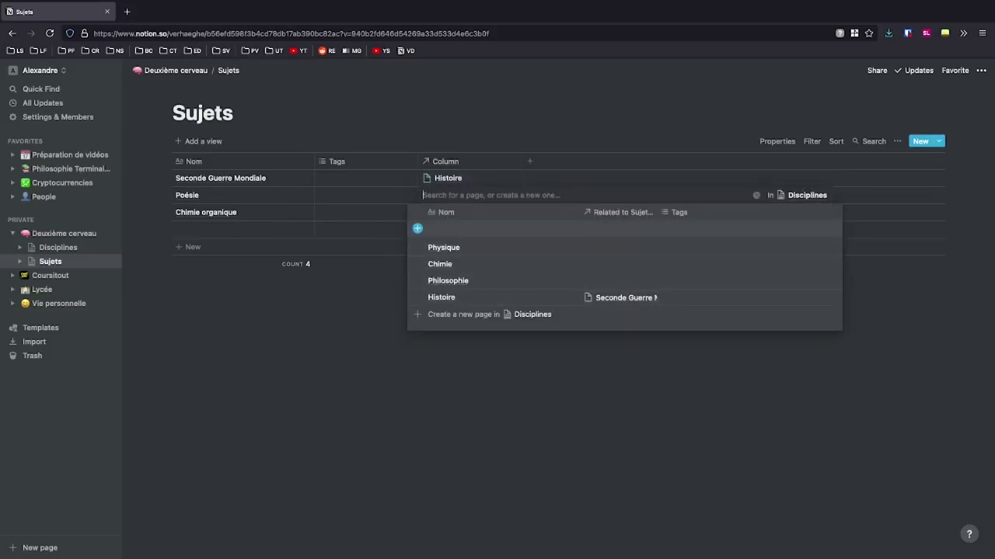
type("Littérature")
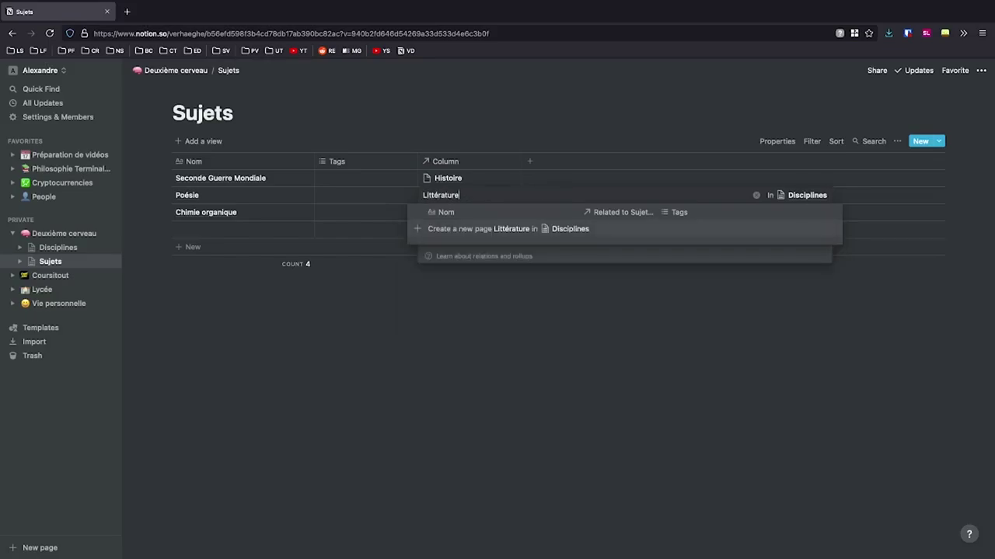
left_click(505, 228)
key("Escape")
Step: Link Chimie organique to the Chimie discipline and rename the relation column of the Sujets table to "Disciplines"
left_click(466, 212)
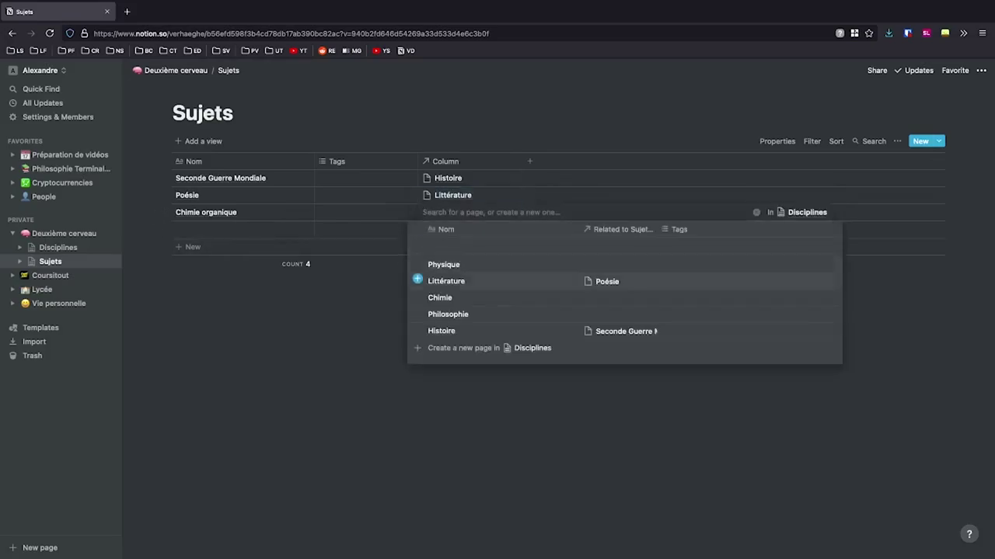
left_click(417, 296)
left_click(450, 161)
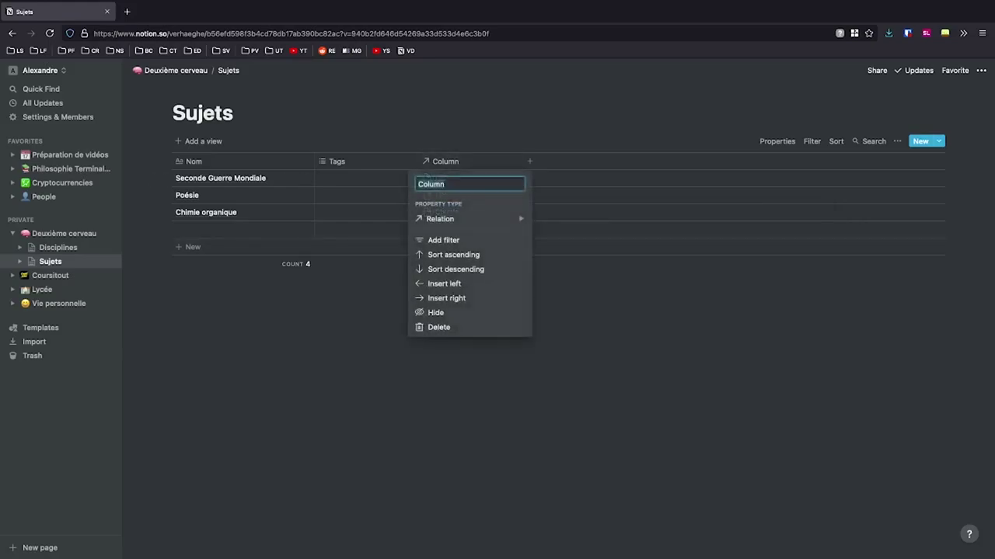
type("Disciplines")
key("Return")
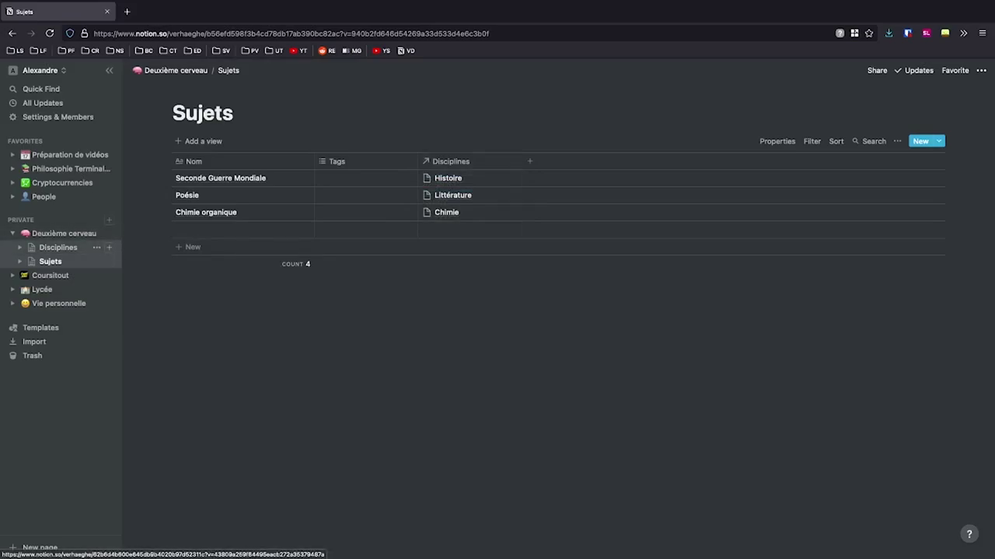
Step: In the Disciplines table, widen the column related to Sujets and rename it to "Sujets"
left_click(57, 247)
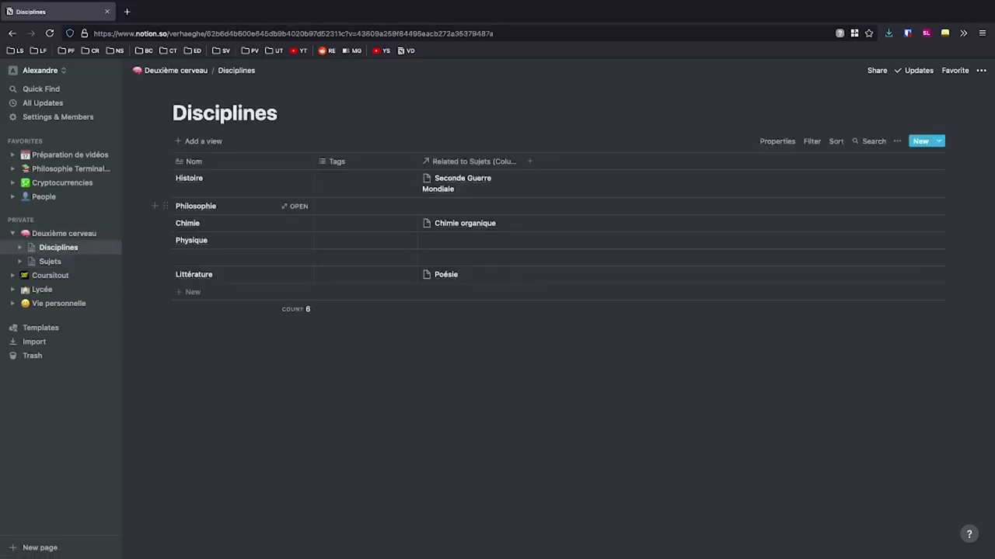
left_click_drag(520, 161, 564, 161)
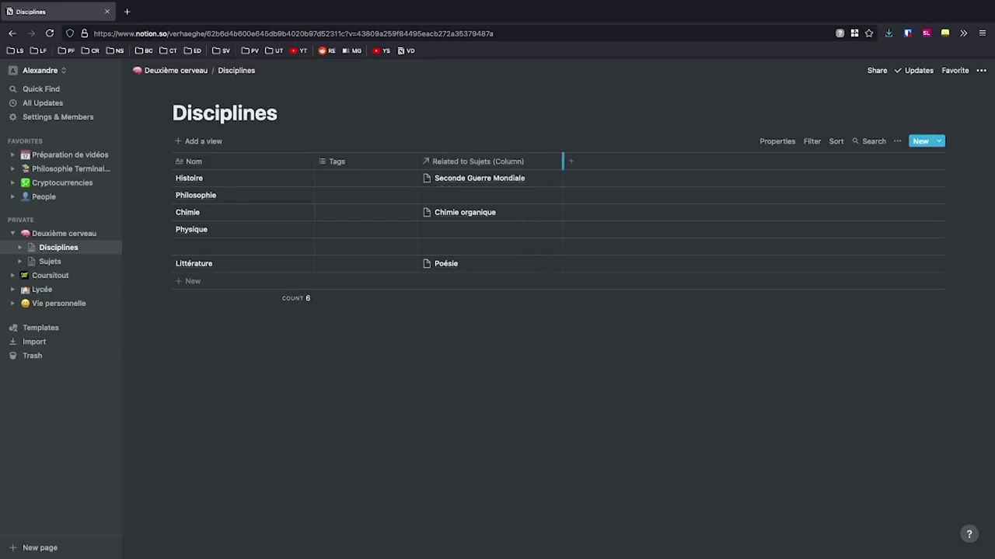
left_click(478, 161)
type("Sujets")
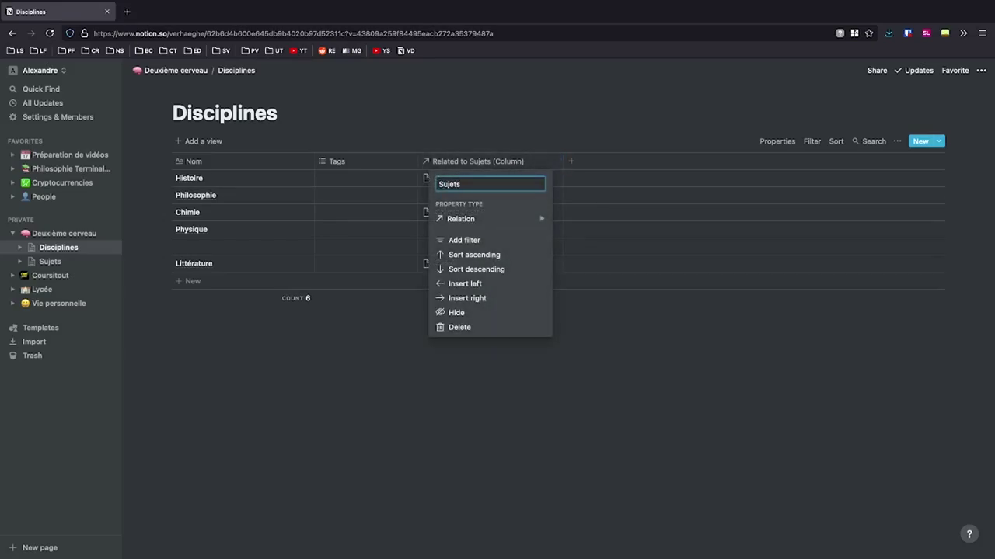
key("Return")
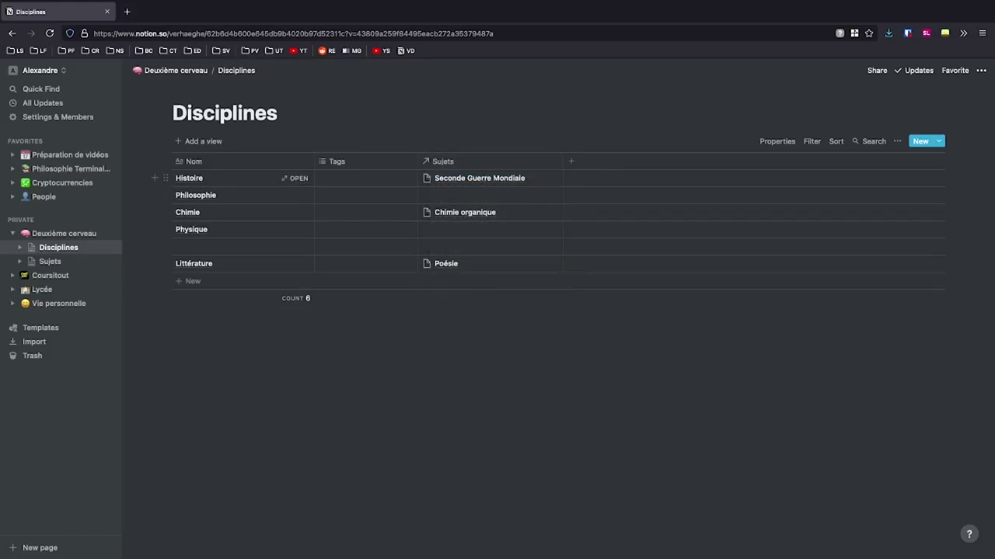
Step: Create a new private page titled "Personnes" as a table database and rename its title column to "Nom"
left_click(49, 261)
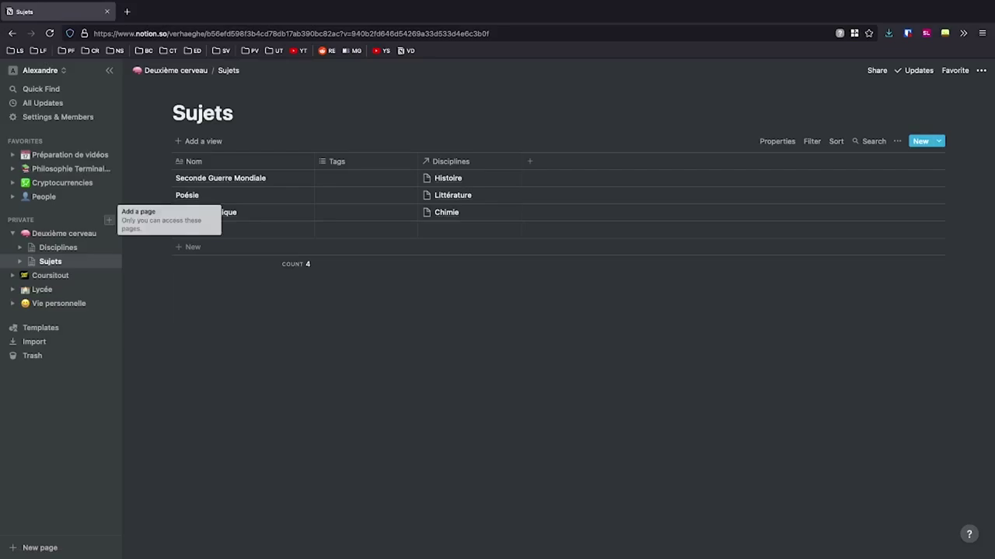
left_click(109, 220)
type("Per")
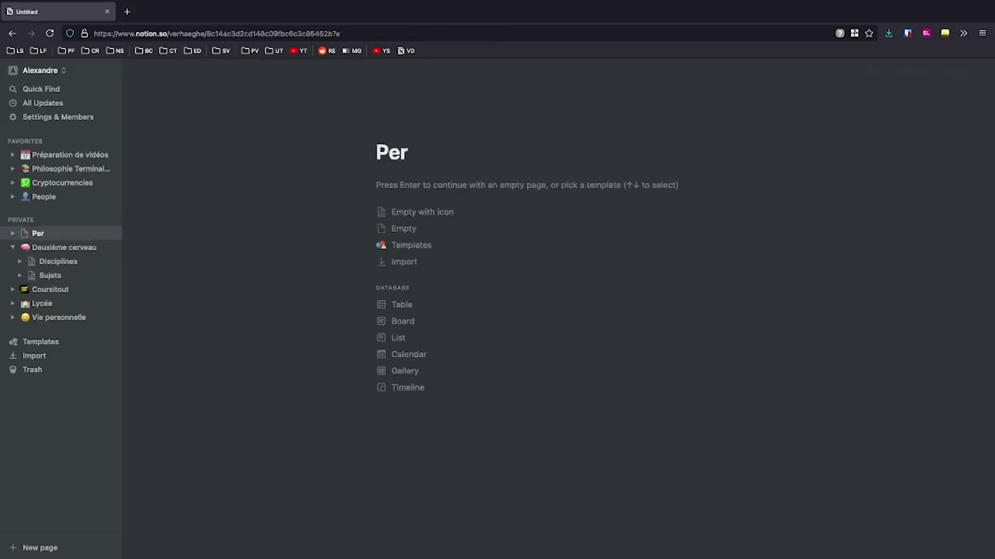
type("sonnes")
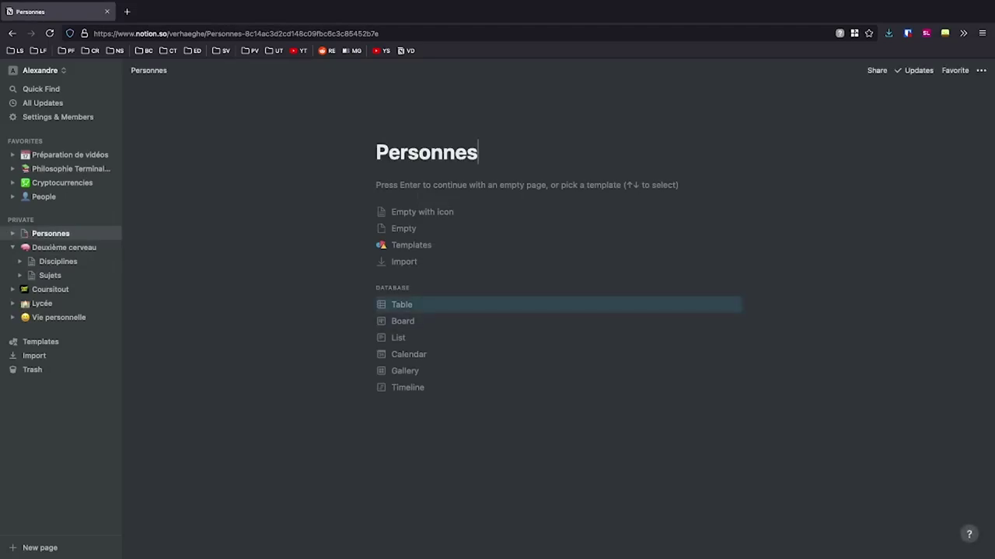
key("Return")
type("Nom")
key("Return")
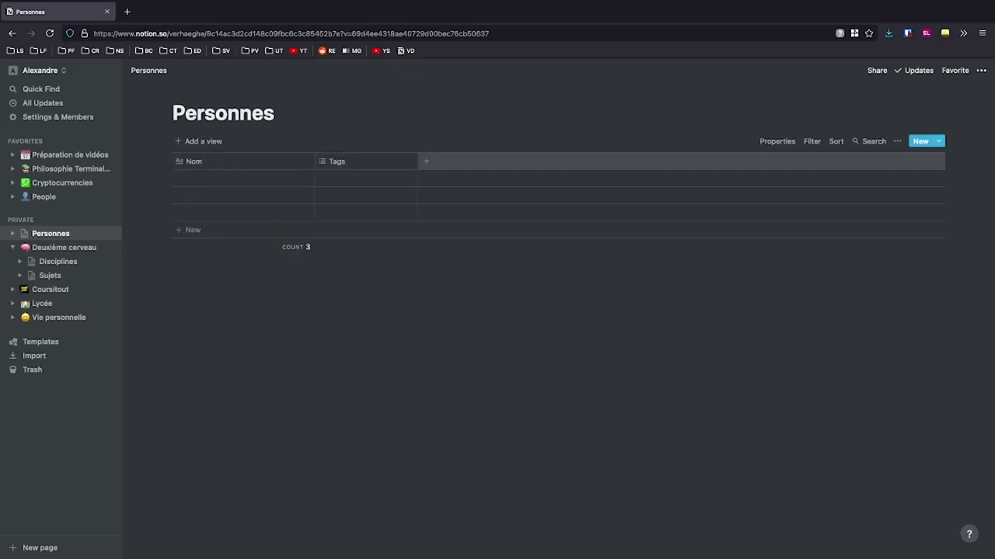
Step: Enter Newton as the first entry in the Nom column of the Personnes table, leaving its Tags empty
left_click(233, 178)
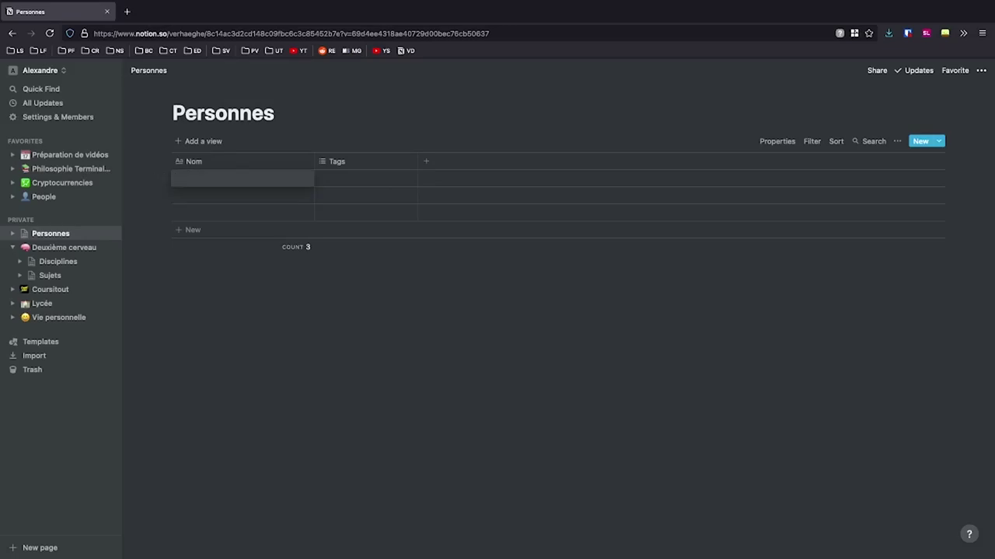
type("Newton")
key("Return")
left_click(365, 178)
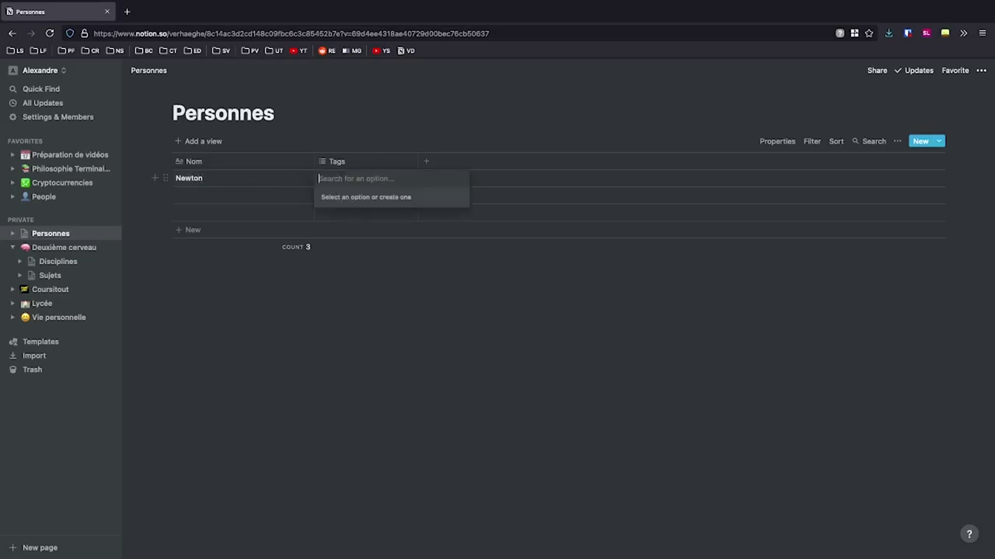
key("Escape")
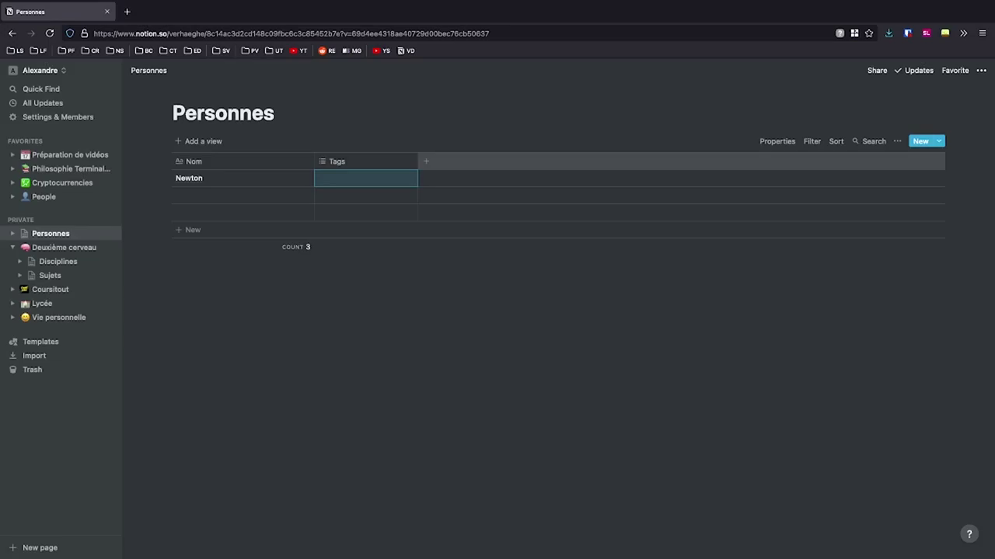
Step: Add a Relation column to the Personnes table that links to the Sujets database
left_click(426, 161)
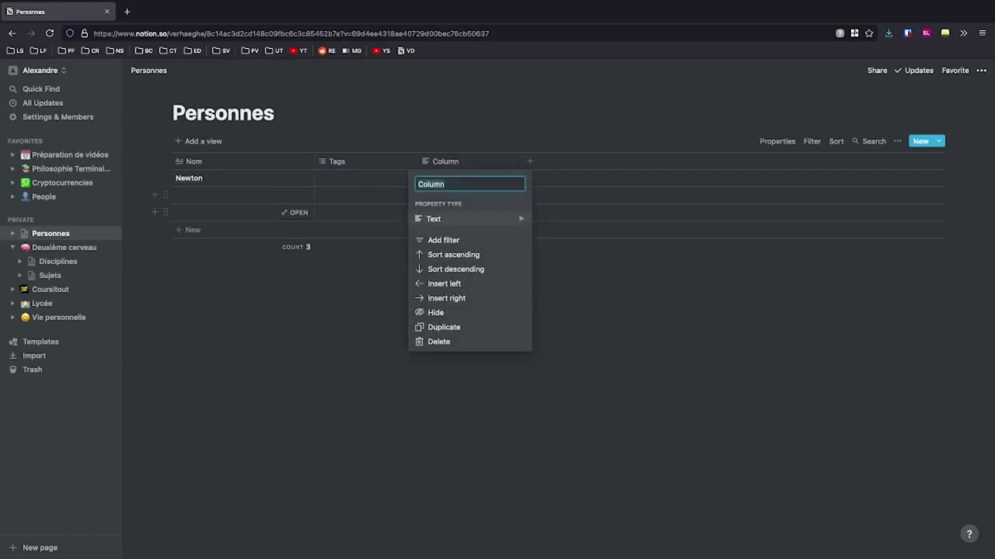
mouse_move(434, 219)
scroll(583, 218, "down", 3)
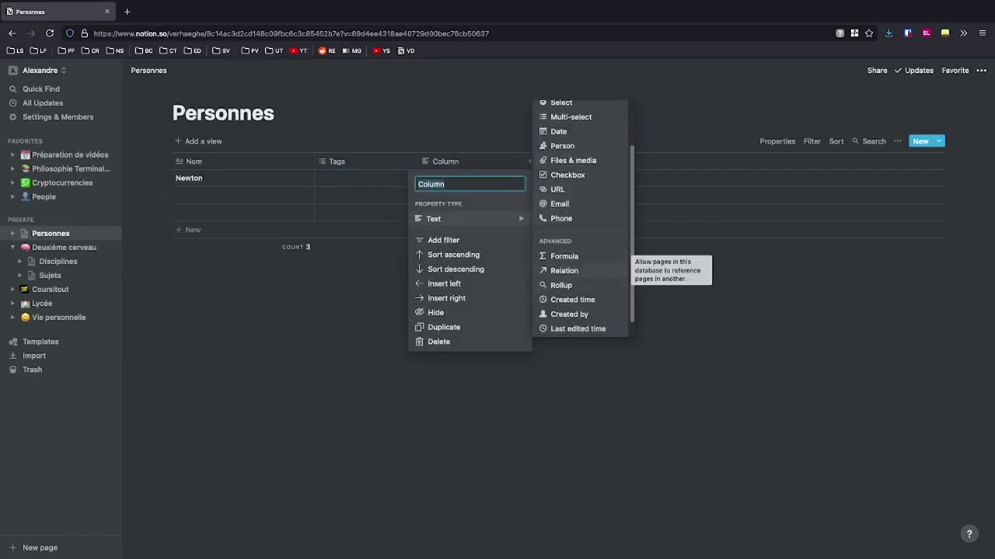
left_click(565, 270)
left_click(494, 312)
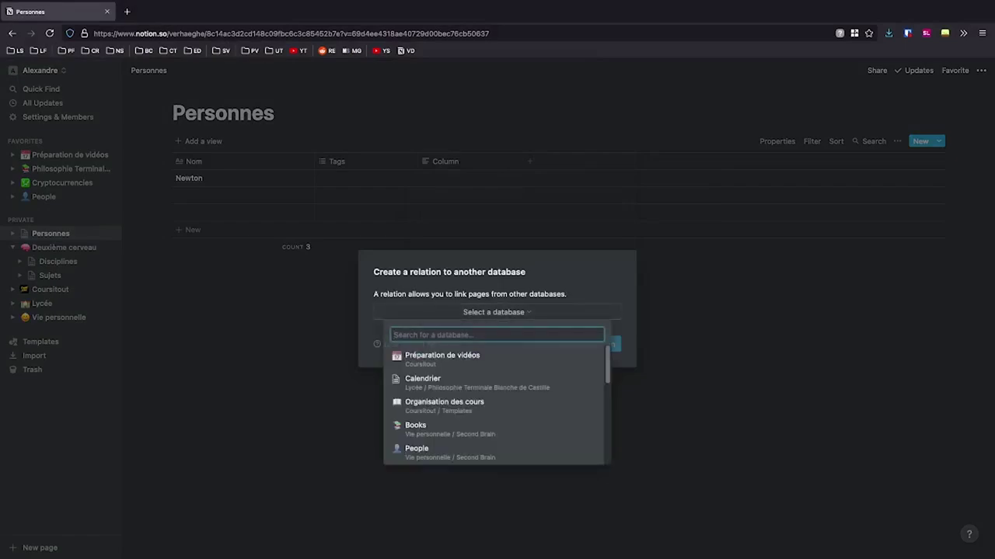
type("sujets")
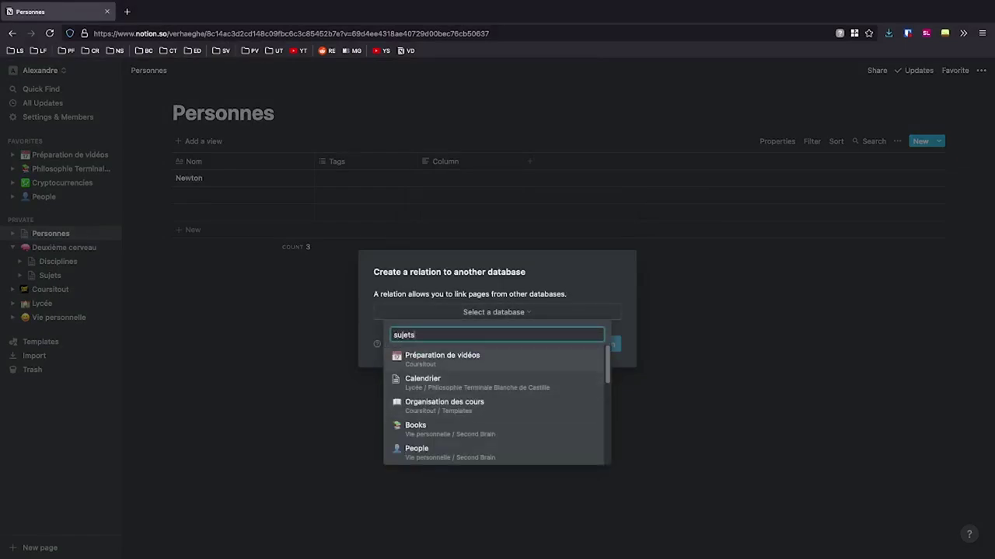
key("Return")
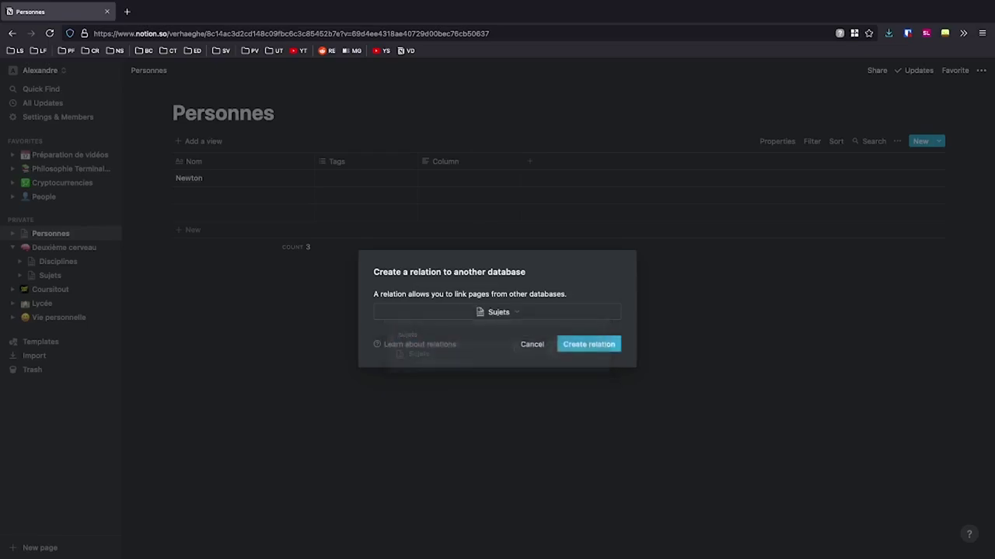
key("Return")
Step: Rename the new relation column of the Personnes table to "Sujets"
left_click(445, 161)
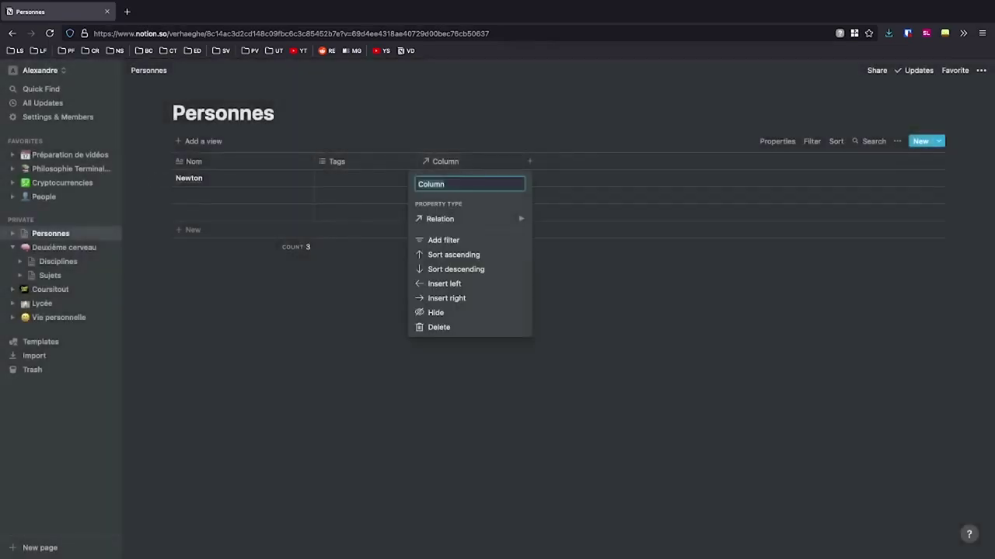
type("Sujets")
key("Return")
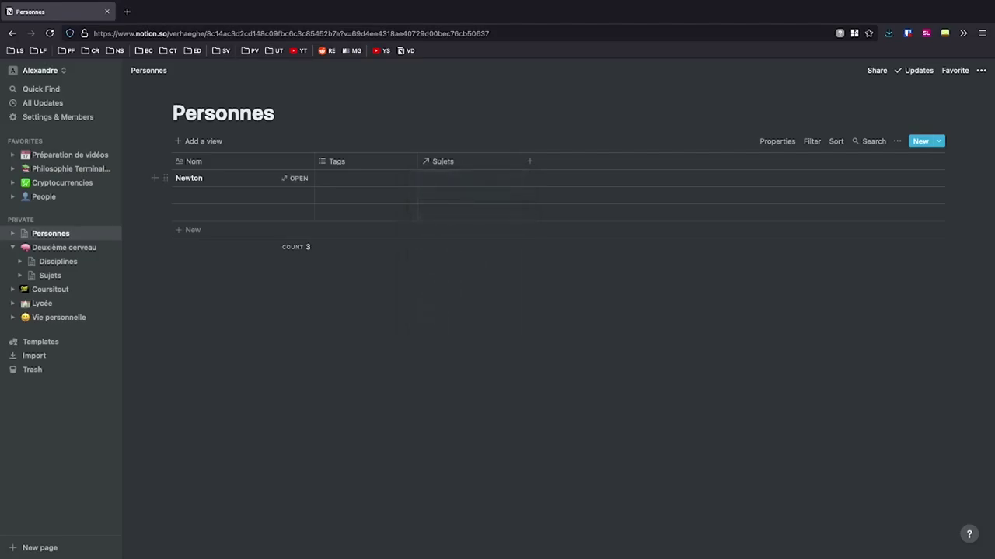
Step: Link Newton to a newly created "Mécanique classique" page in the Sujets database
left_click(466, 178)
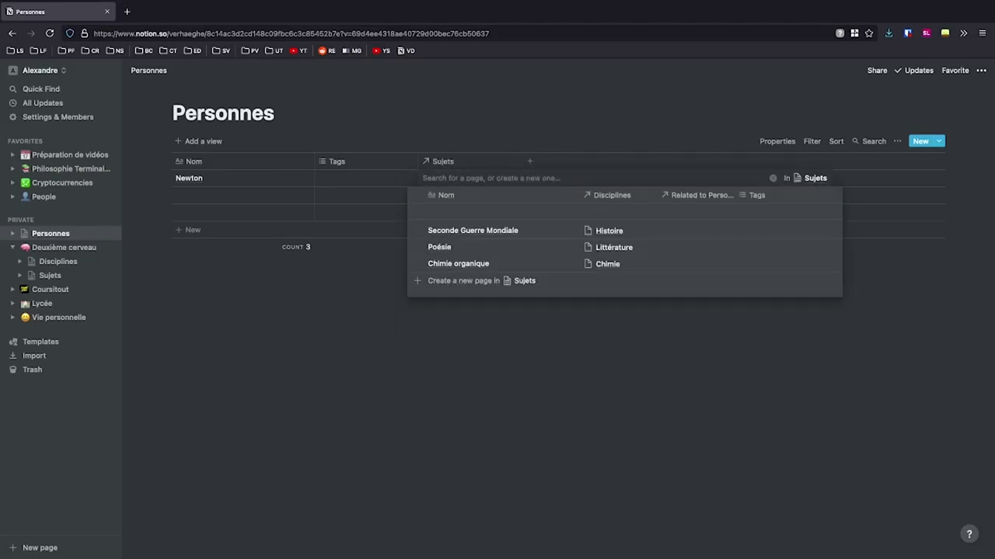
type("Mécani")
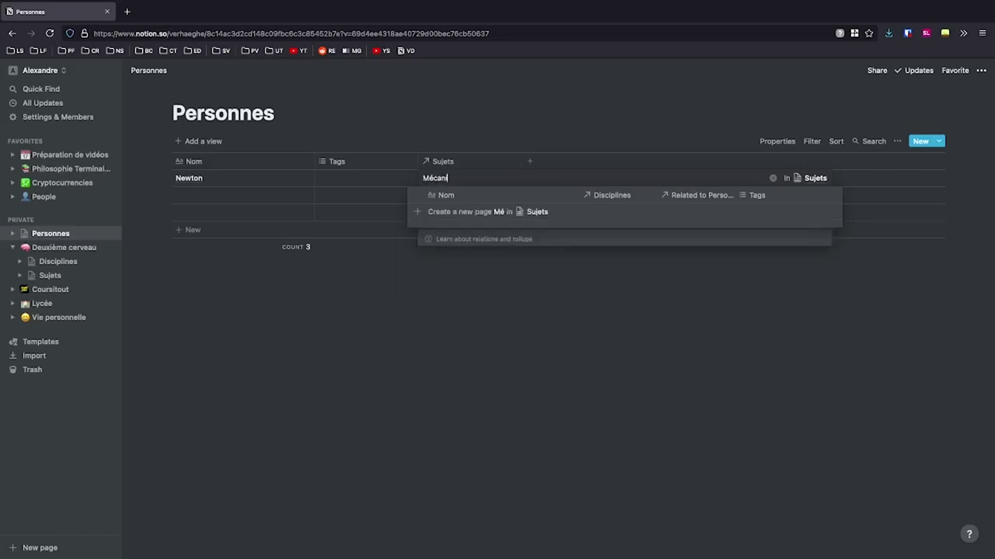
type("que classique")
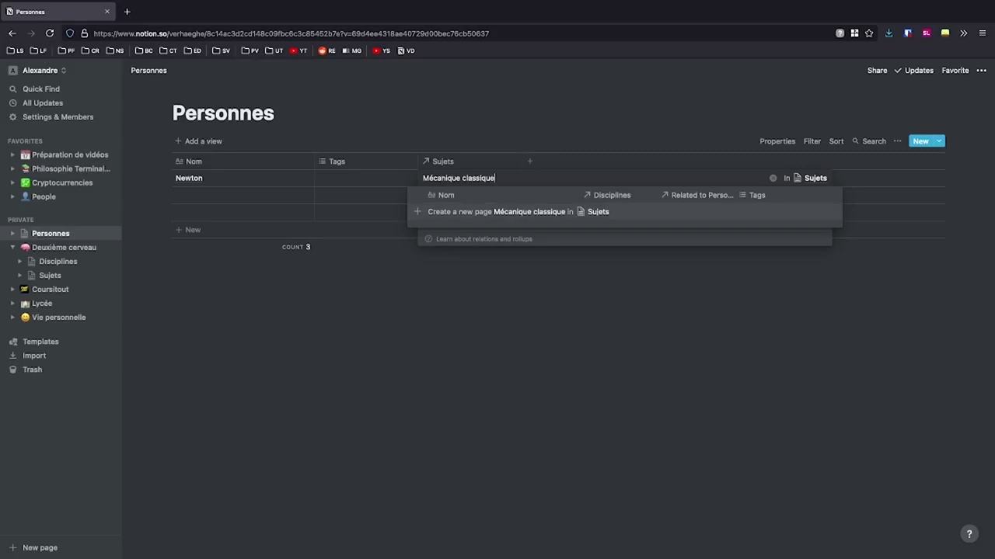
key("Return")
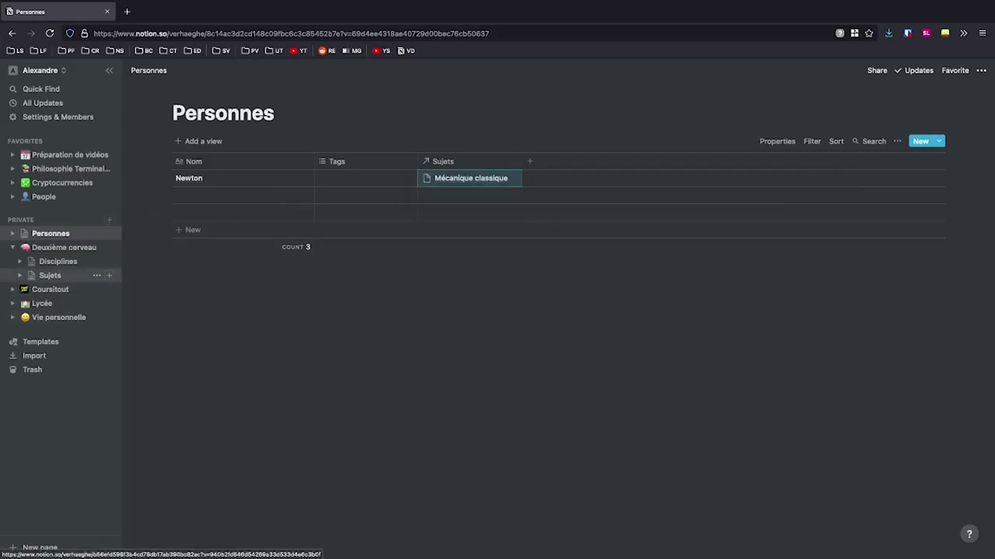
Step: In the Sujets table, rename the column related to Personnes to "Personnes"
left_click(50, 275)
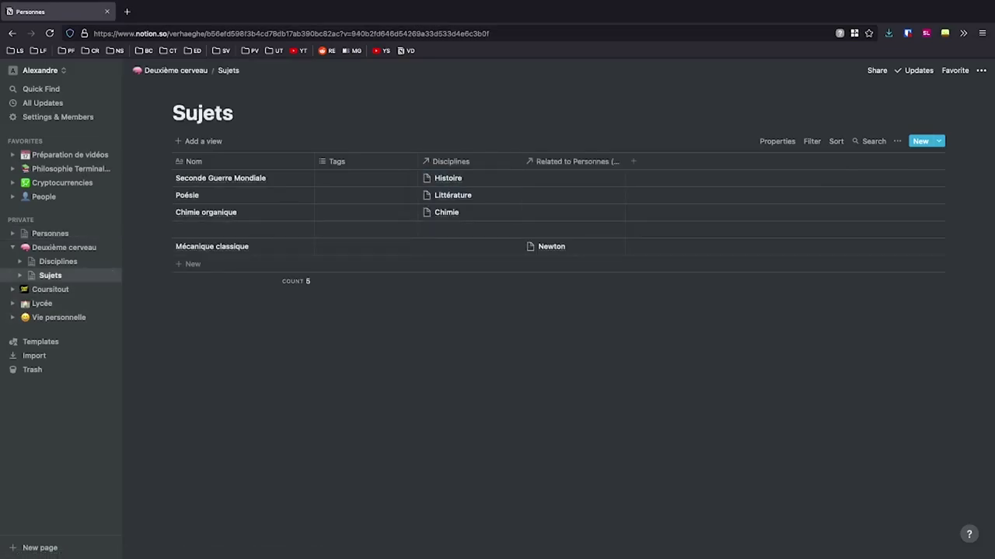
left_click(573, 160)
type("Personnes")
key("Return")
Step: Link the Mécanique classique row of the Sujets table to the existing Physique discipline
left_click(467, 246)
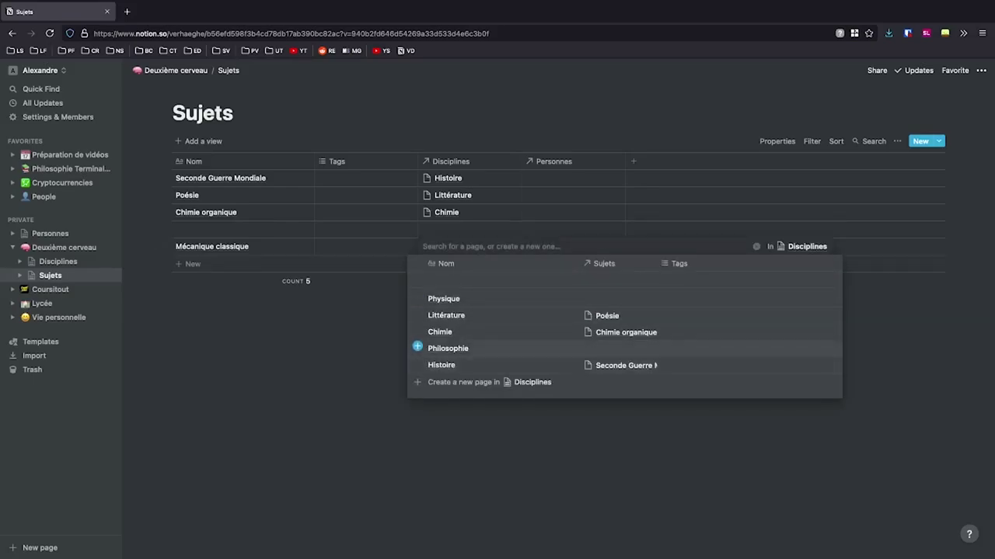
type("Physique")
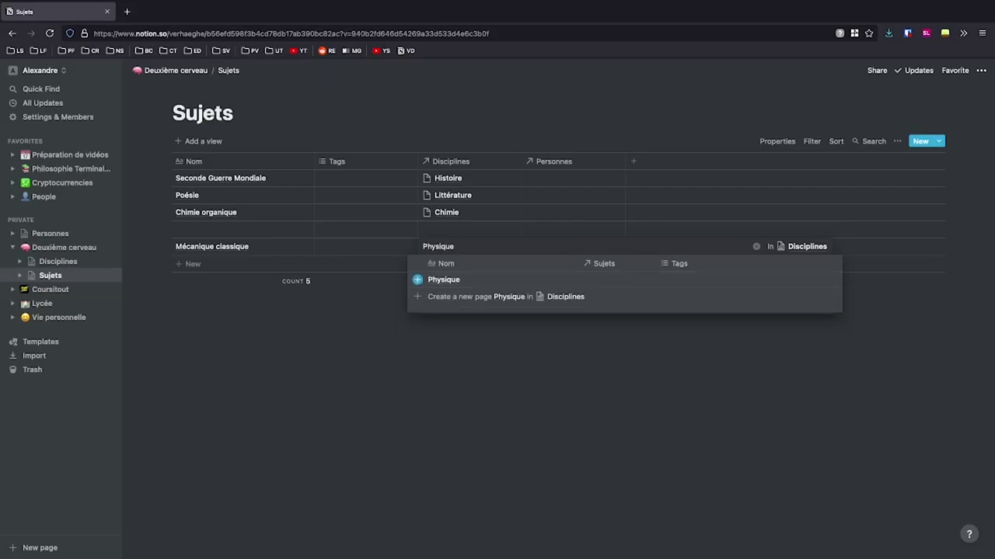
left_click(418, 279)
key("Escape")
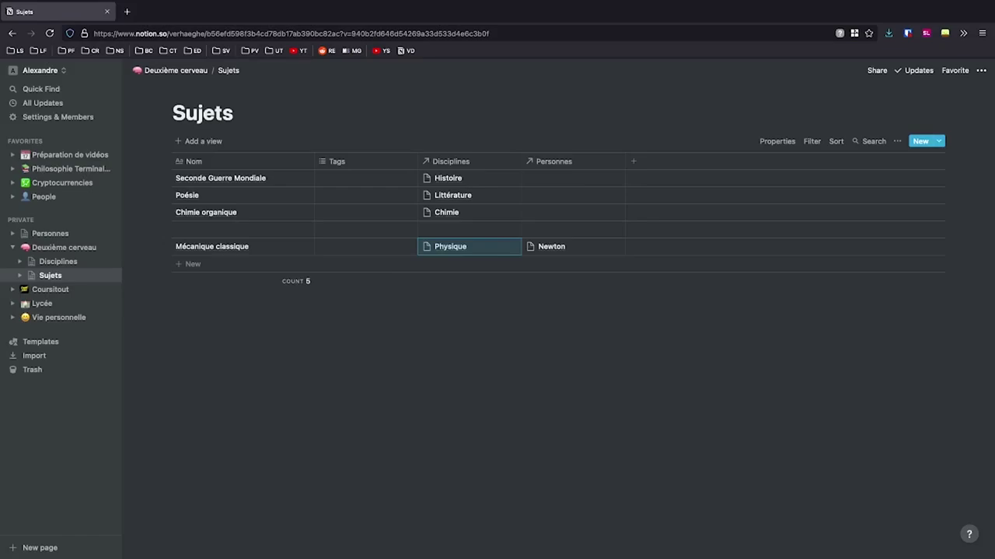
Step: Move the Personnes page into Deuxième cerveau, below Sujets, and open it
left_click_drag(50, 233, 51, 282)
left_click(58, 275)
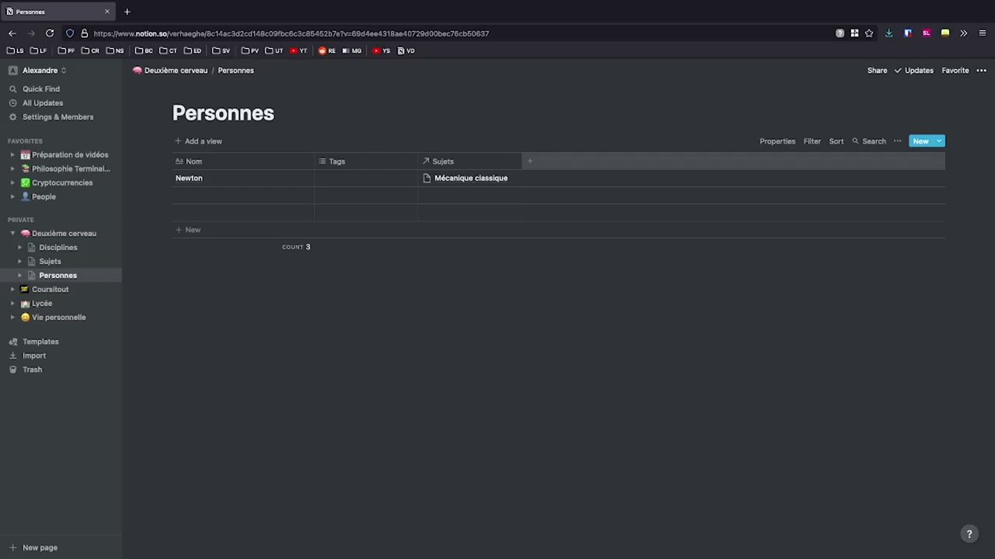
Step: Add a URL column named "Wikipedia" to the Personnes table
left_click(529, 161)
left_click(571, 218)
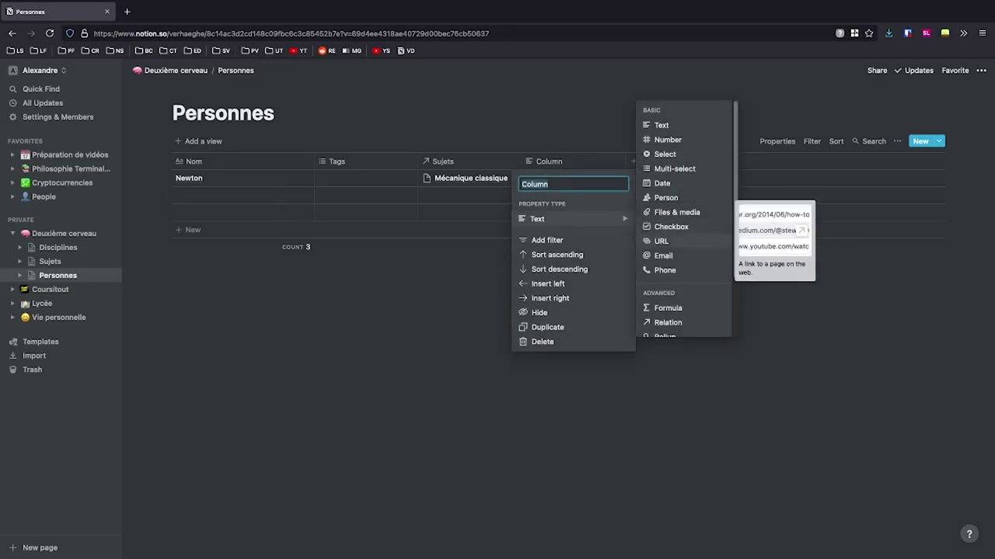
left_click(661, 241)
left_click(548, 161)
type("Wikipedia")
key("Return")
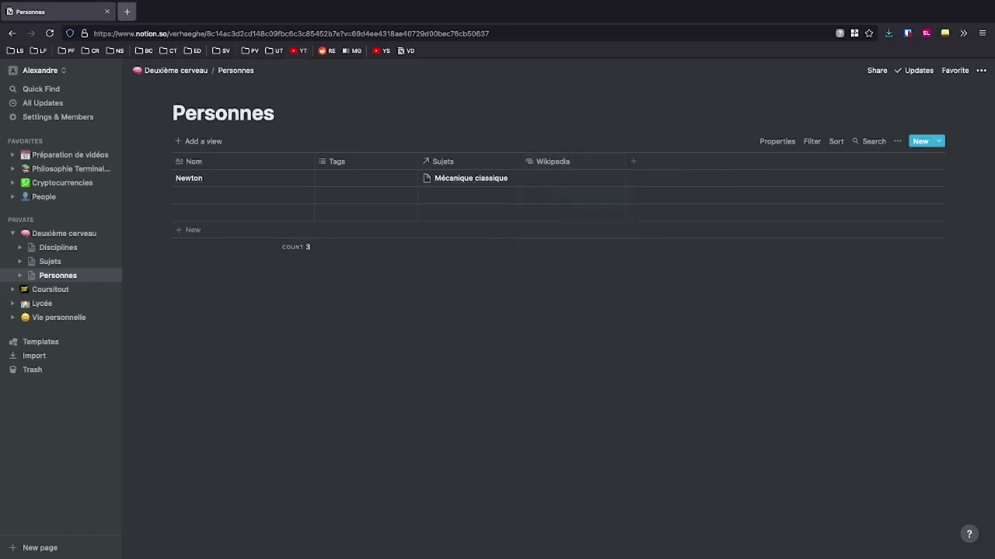
Step: Search the web for "newton" in a new Firefox tab and open the Isaac Newton article on Wikipedia
left_click(126, 11)
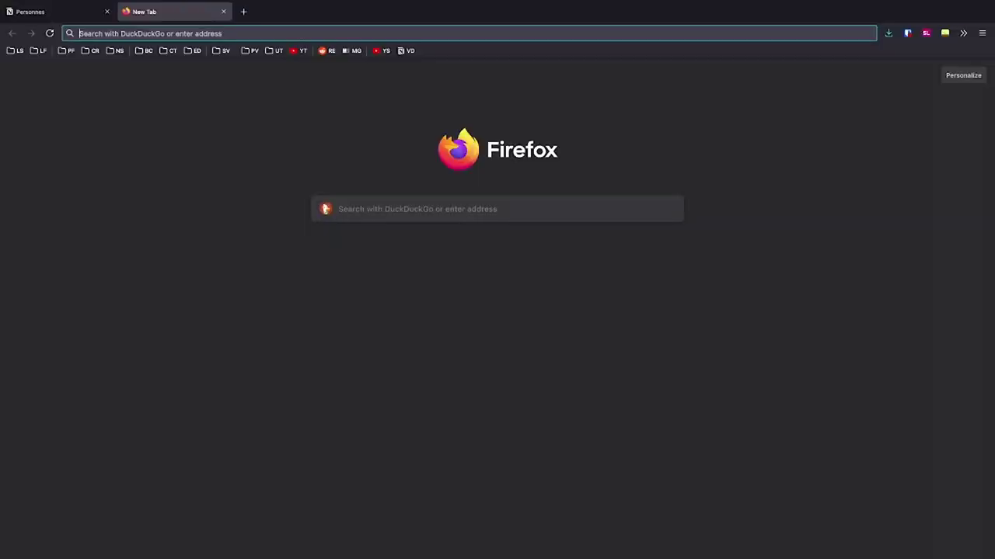
type("newton")
key("Return")
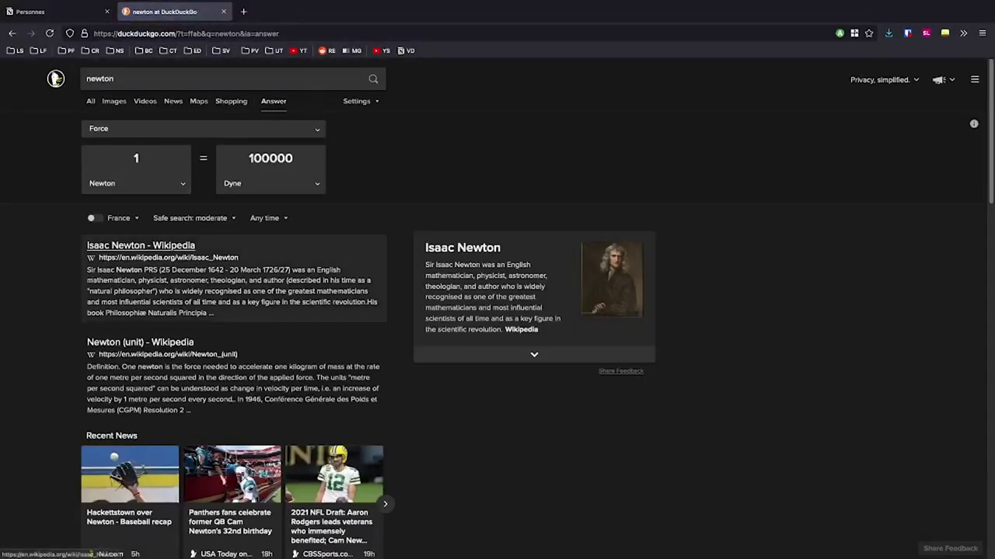
left_click(140, 246)
scroll(31, 466, "down", 2)
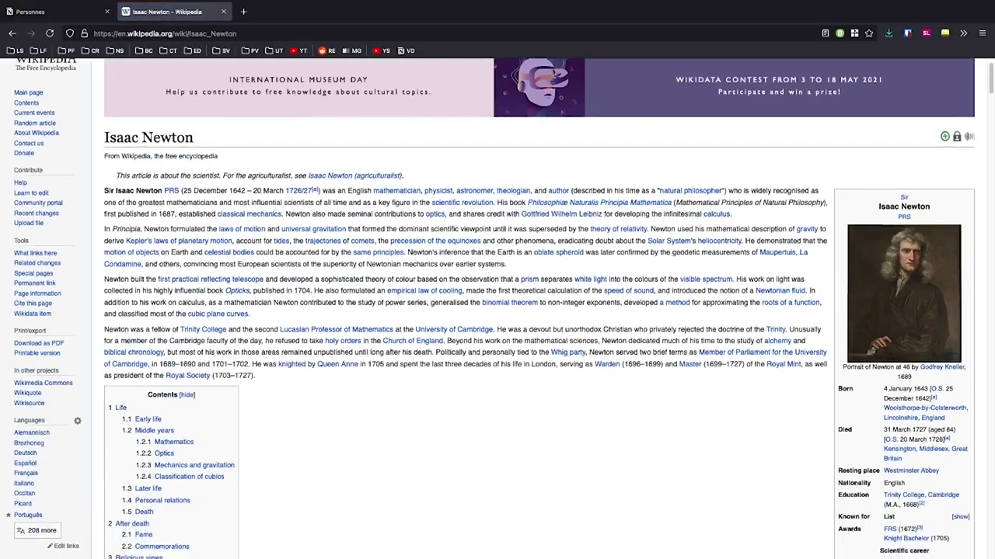
Step: Switch the Isaac Newton article to its French version, copy its address and return to the Personnes table in Notion
left_click(26, 473)
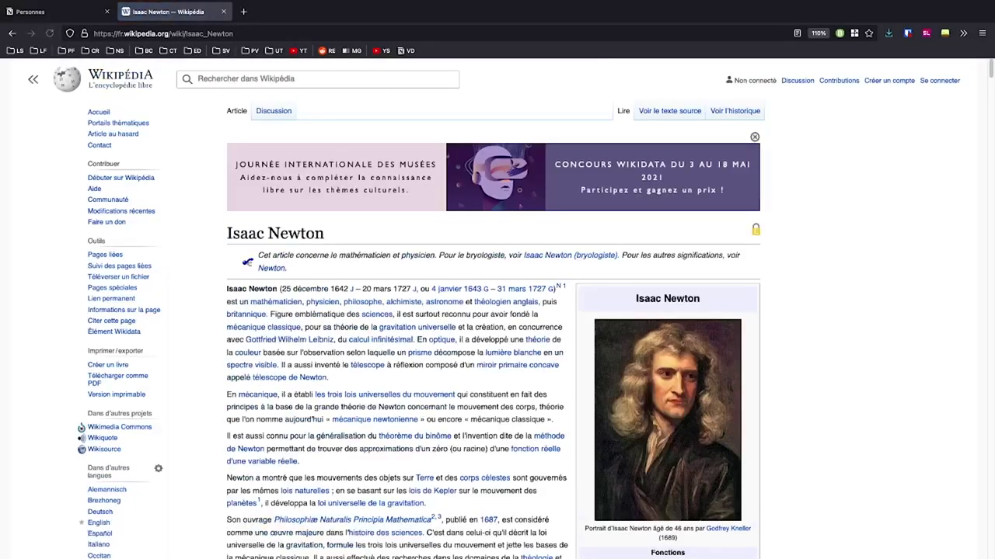
key("ctrl+l")
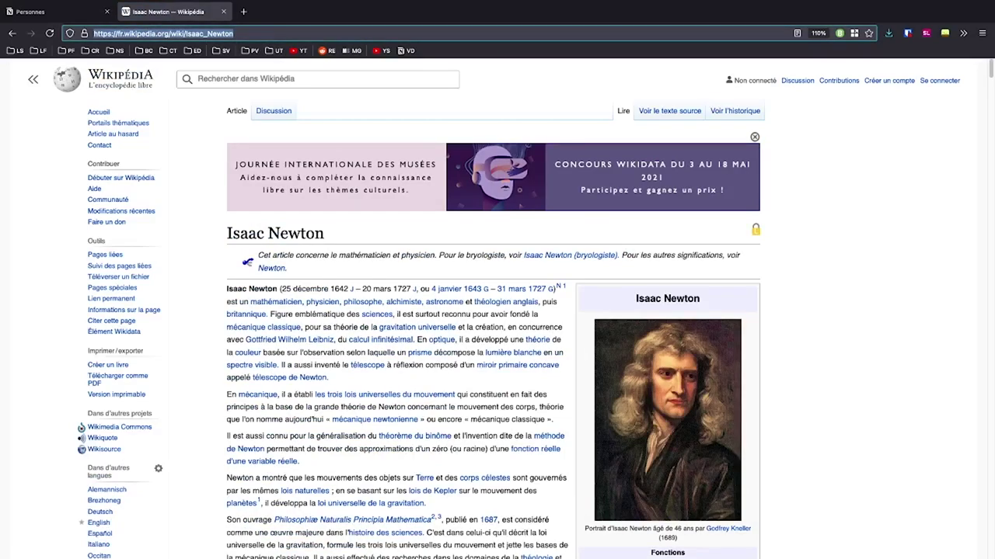
left_click(55, 11)
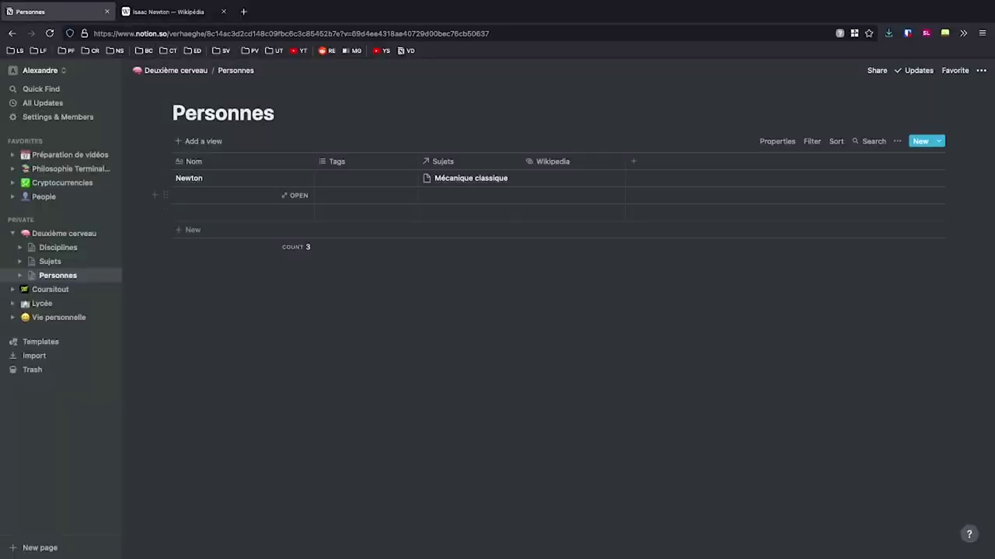
Step: Paste the French article's address into the Newton row's Wikipedia cell, widen the column to fit and test the link
left_click(579, 177)
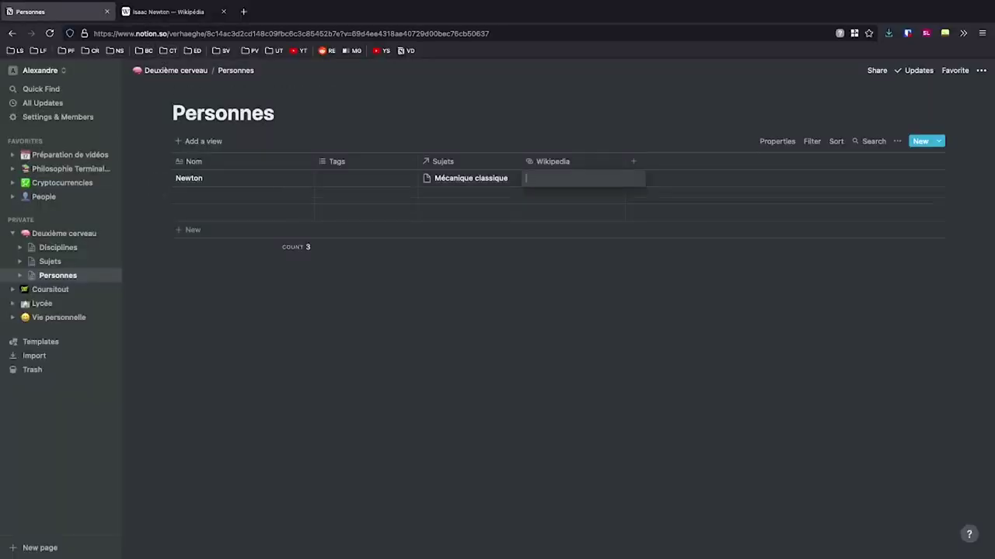
key("ctrl+v")
left_click_drag(625, 161, 684, 161)
key("Escape")
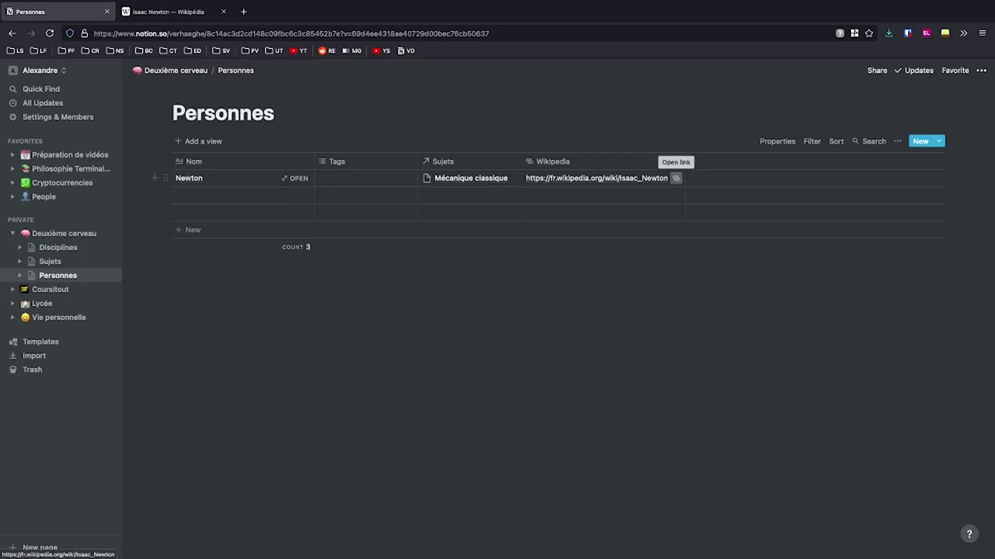
left_click(676, 177)
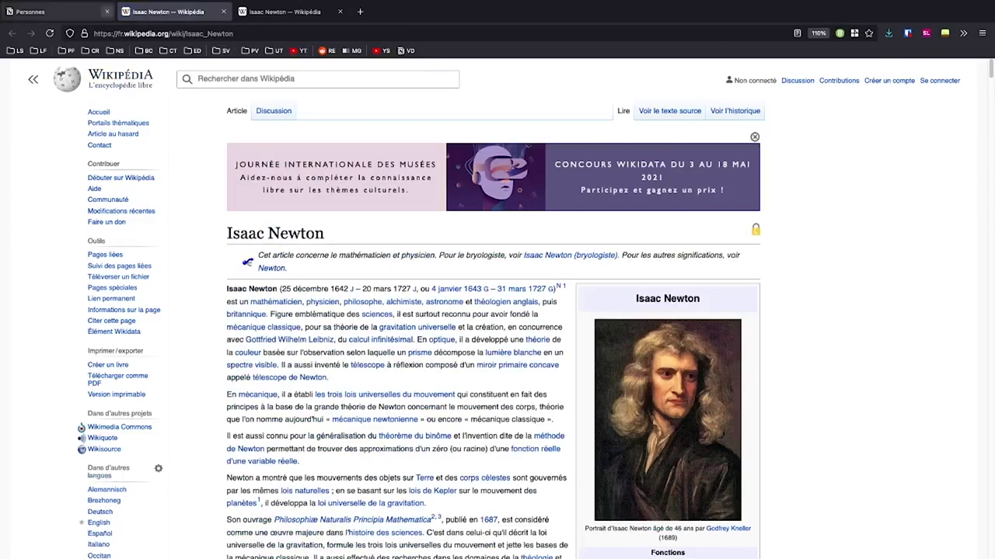
key("ctrl+Page_Up")
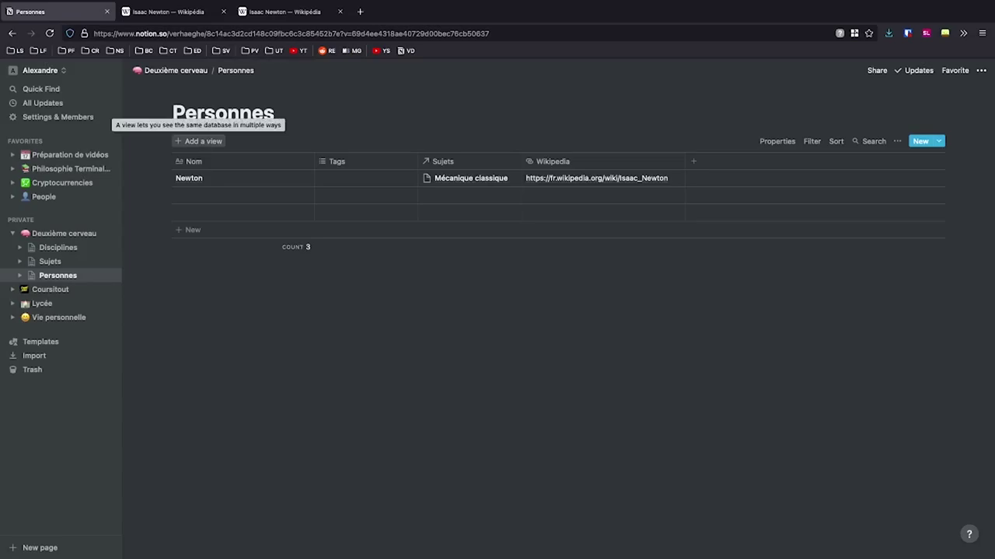
Step: Add a Gallery view to the Personnes database and delete the two untitled cards beside Newton
left_click(201, 141)
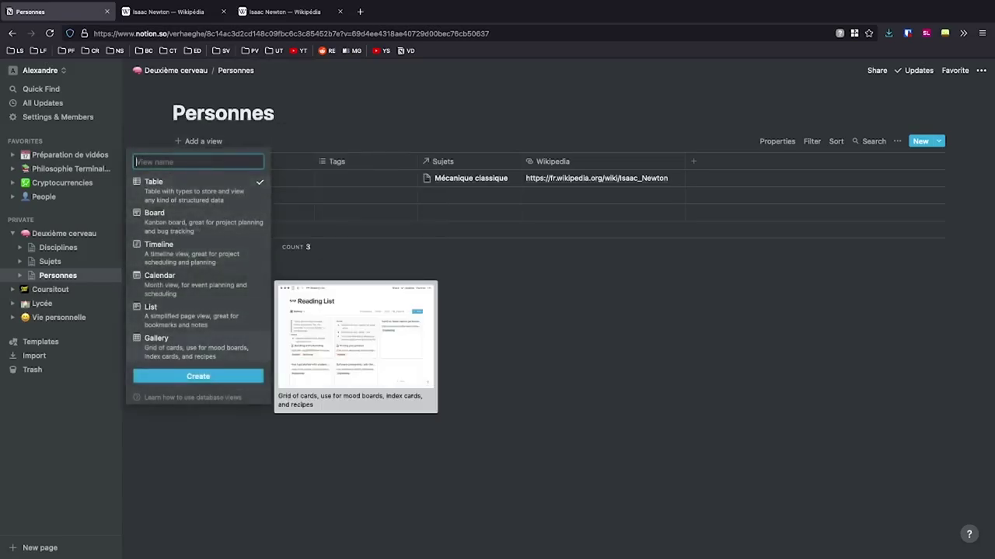
left_click(194, 342)
left_click(198, 376)
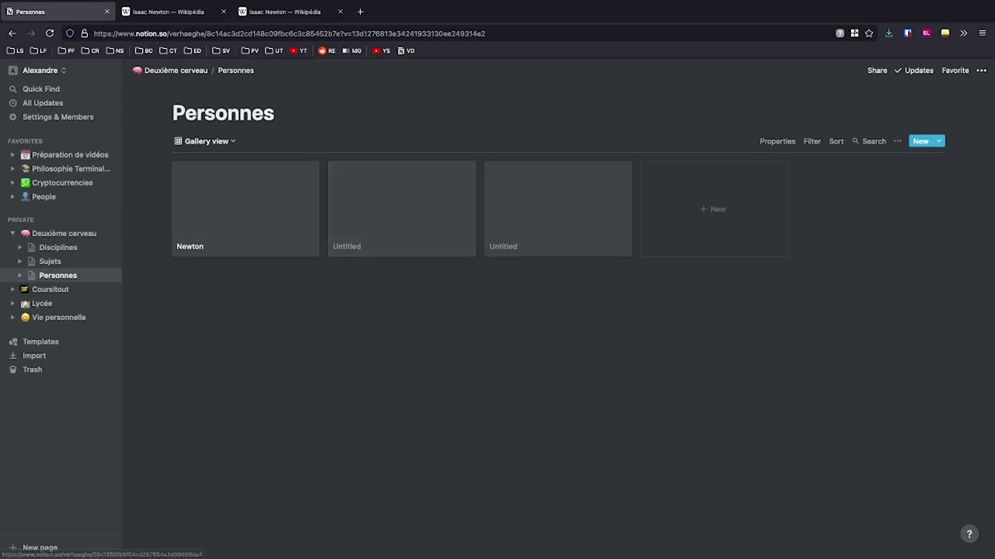
left_click_drag(359, 286, 517, 236)
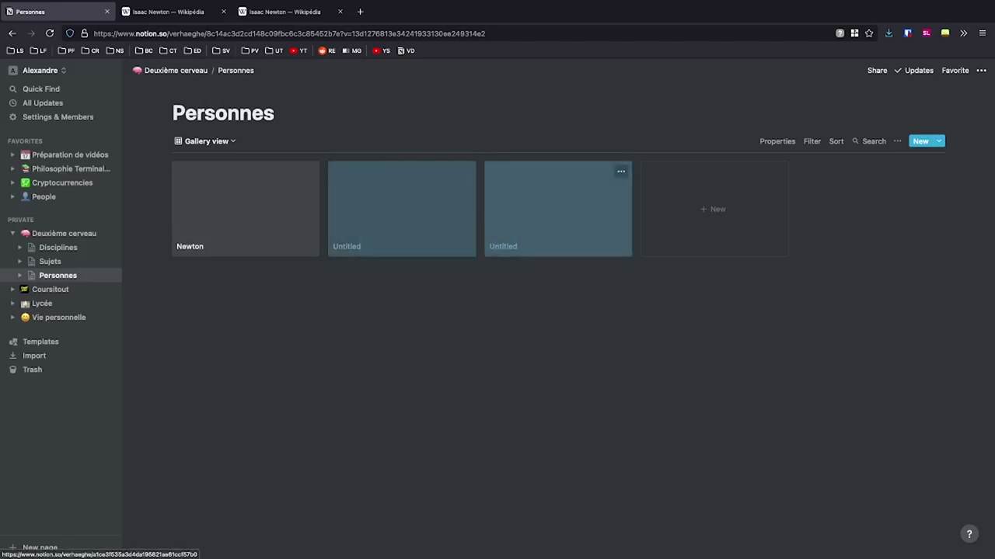
key("Delete")
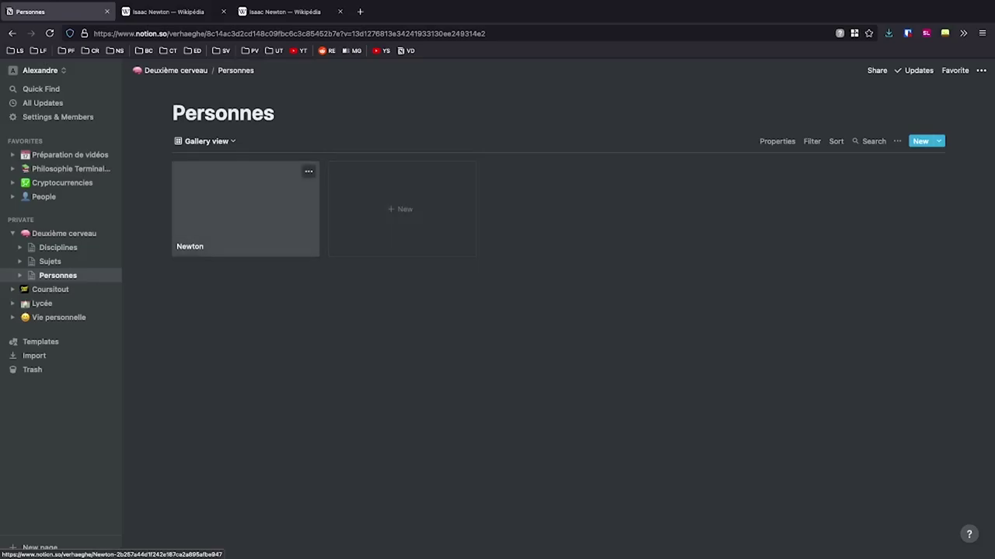
Step: Open the Newton card, and copy the full-size portrait from the French Wikipedia article on Isaac Newton
left_click(245, 210)
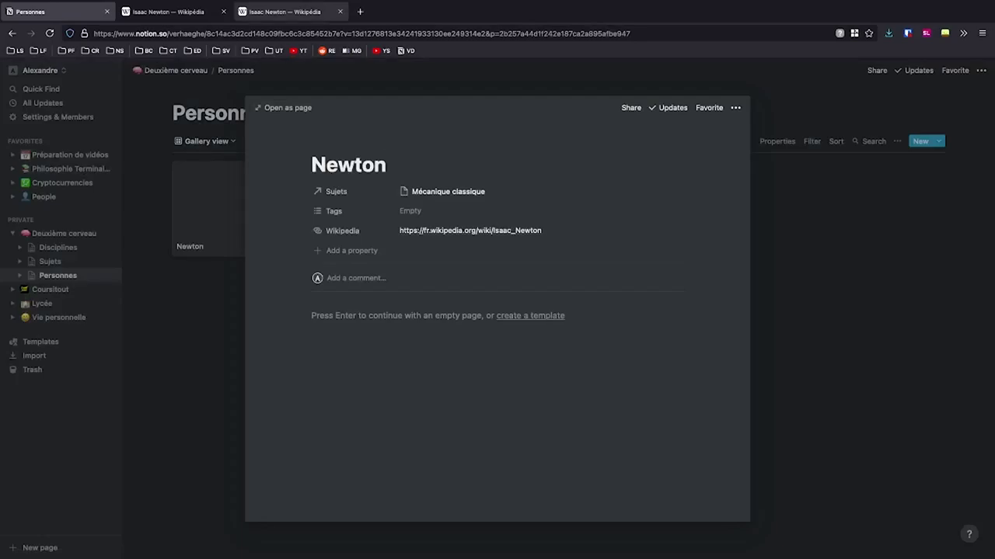
left_click(288, 12)
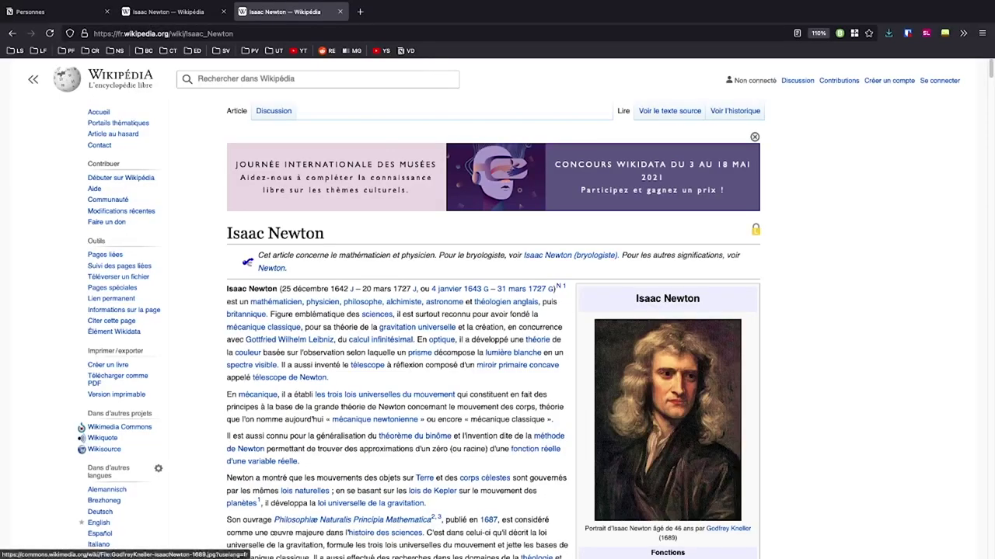
left_click(667, 420)
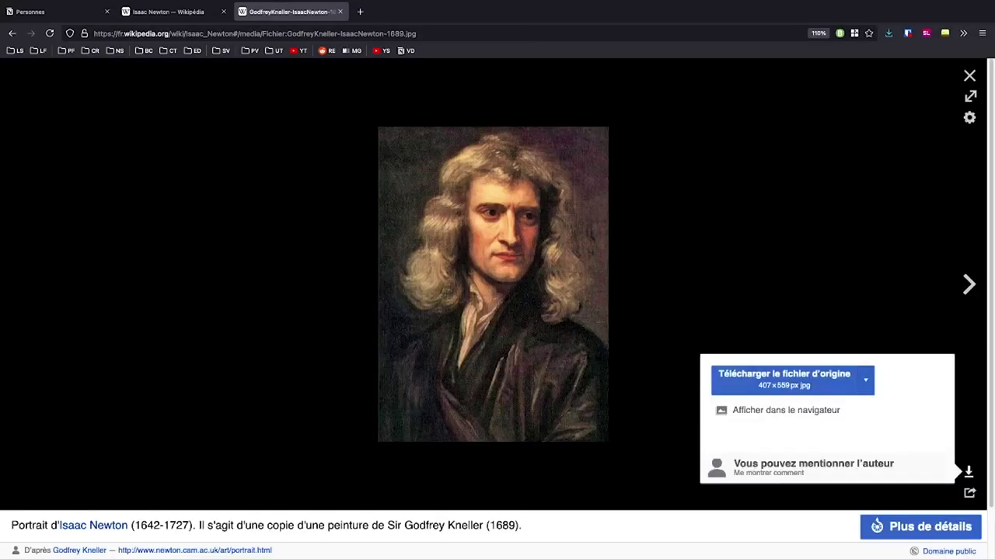
key("ctrl+shift+Tab")
key("ctrl+Tab")
Step: Paste the portrait into the body of the Newton page in Notion, remove the empty line above it and close the page
left_click(31, 12)
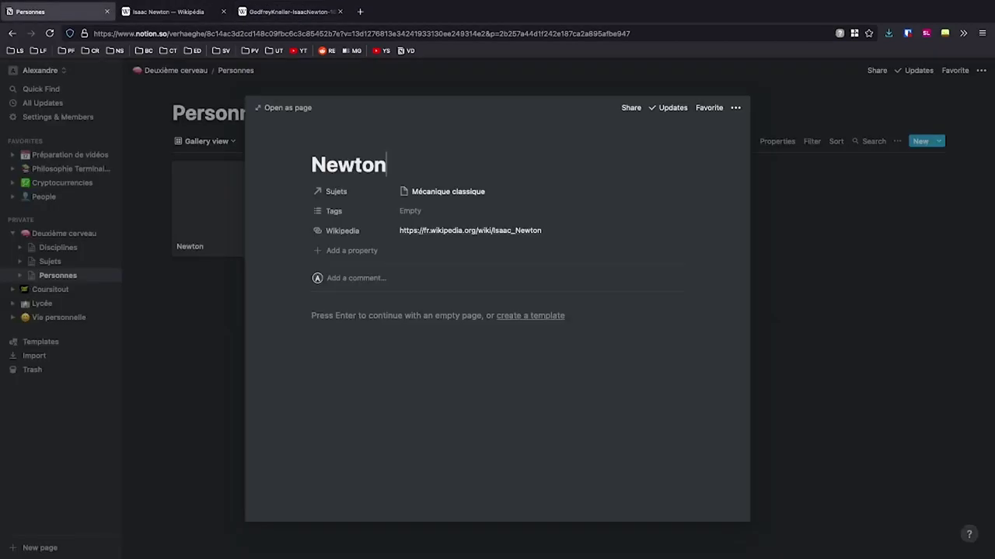
key("Return")
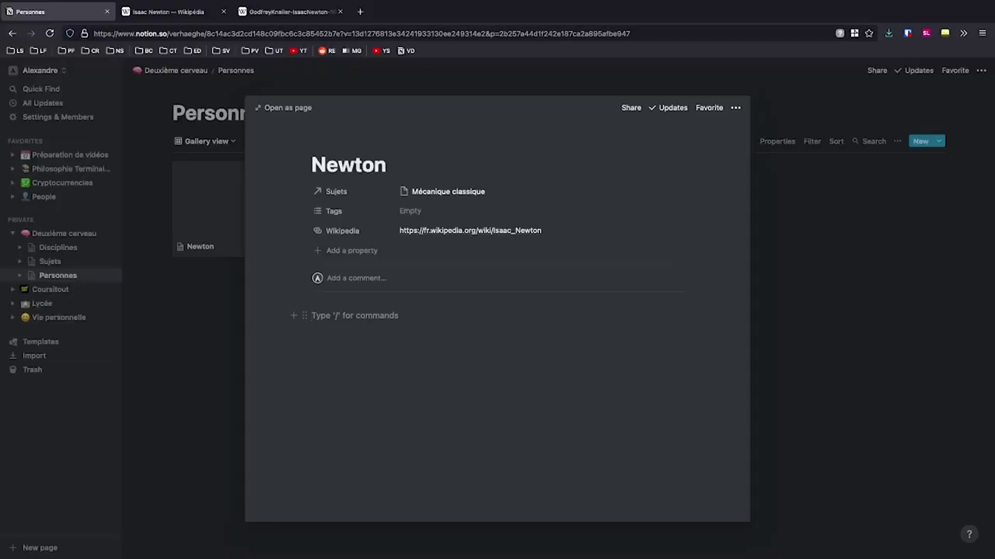
key("ctrl+v")
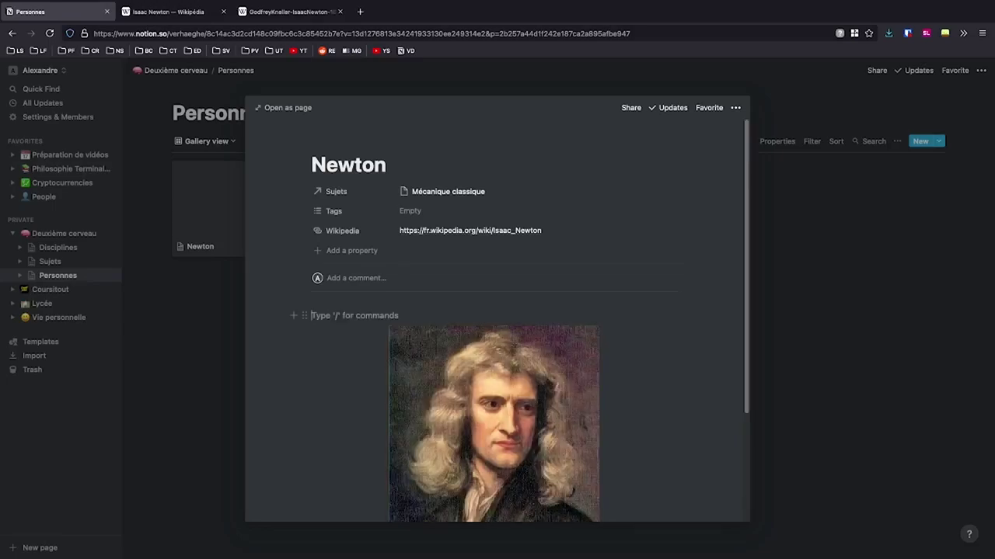
key("BackSpace")
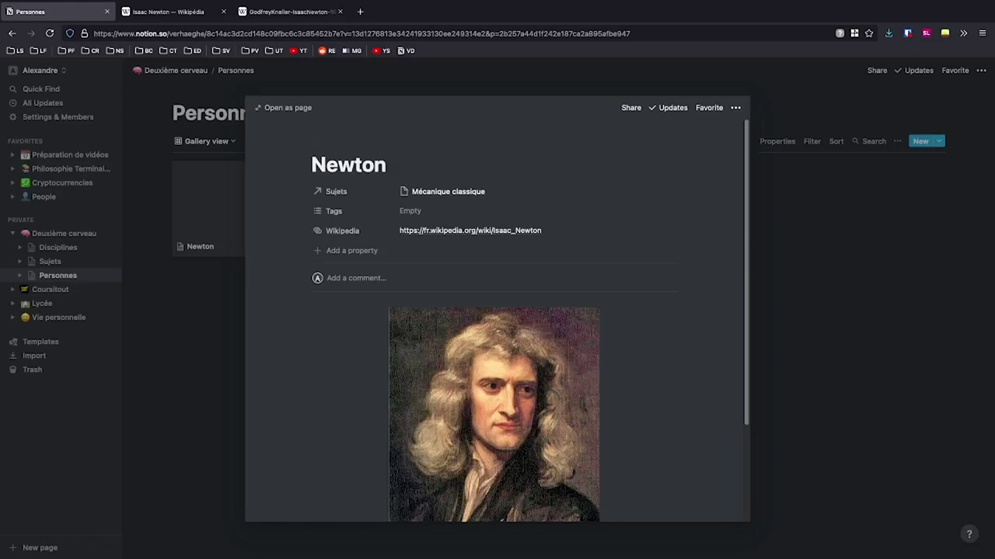
key("Escape")
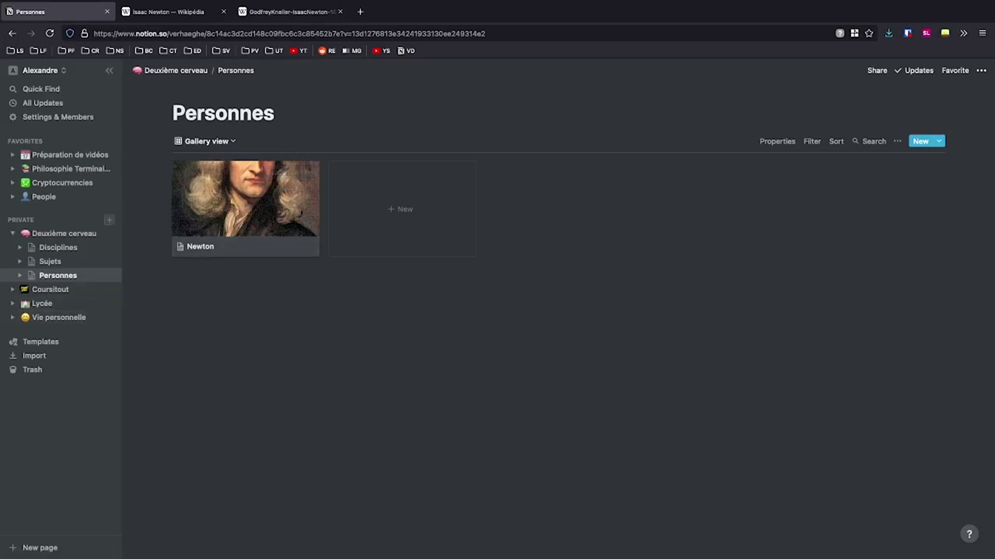
Step: Create a private page titled "Livres" as a table database and rename its Name column to "Titre"
left_click(108, 220)
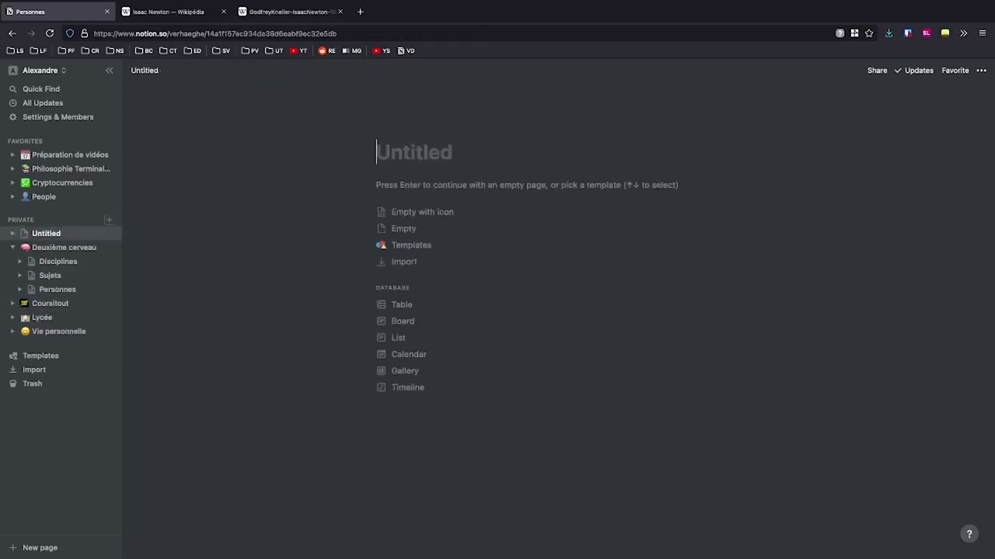
type("Livres")
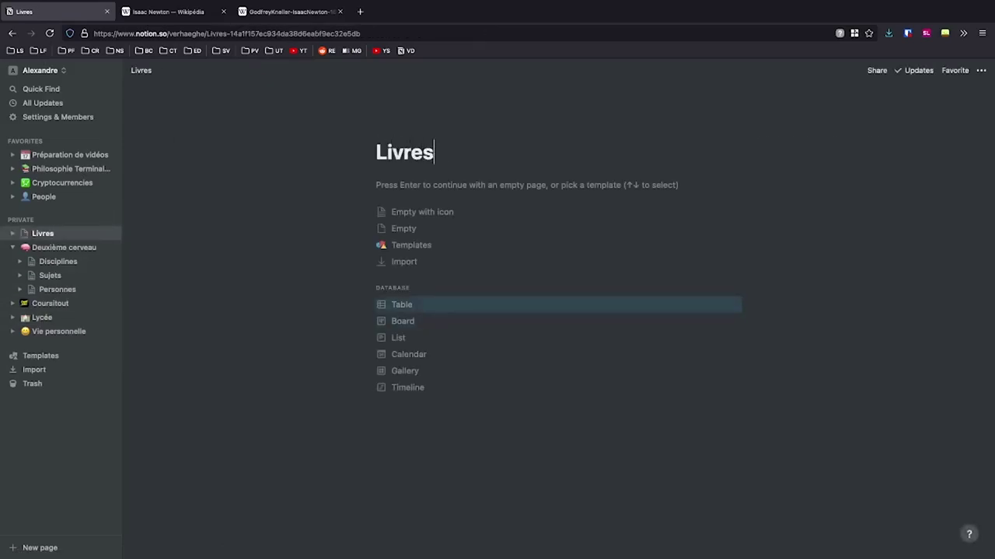
key("Return")
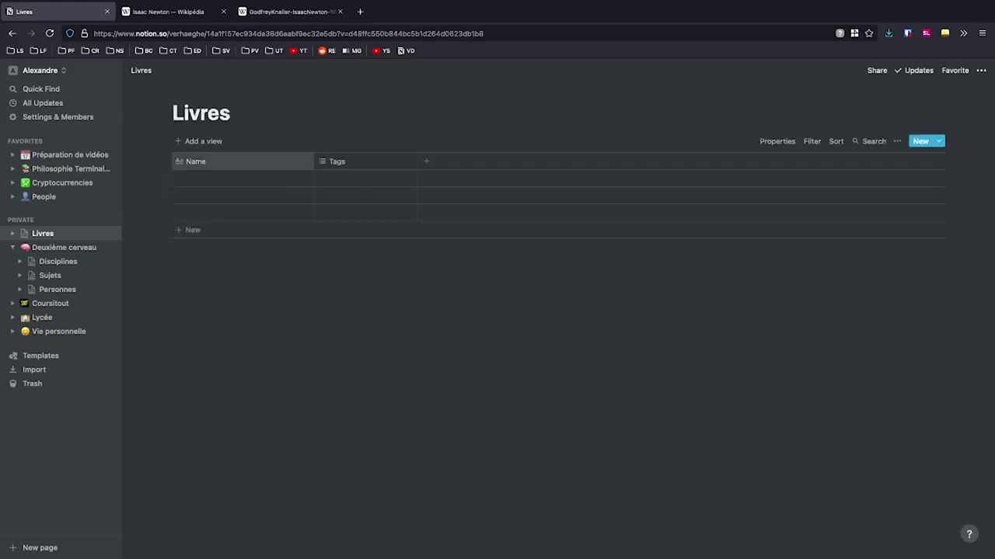
left_click(196, 161)
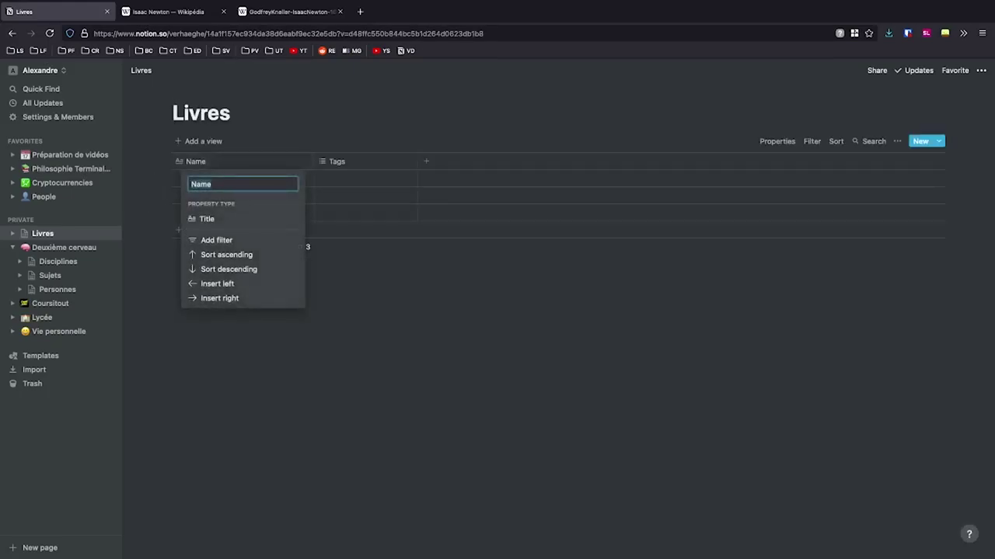
type("Titre")
key("Return")
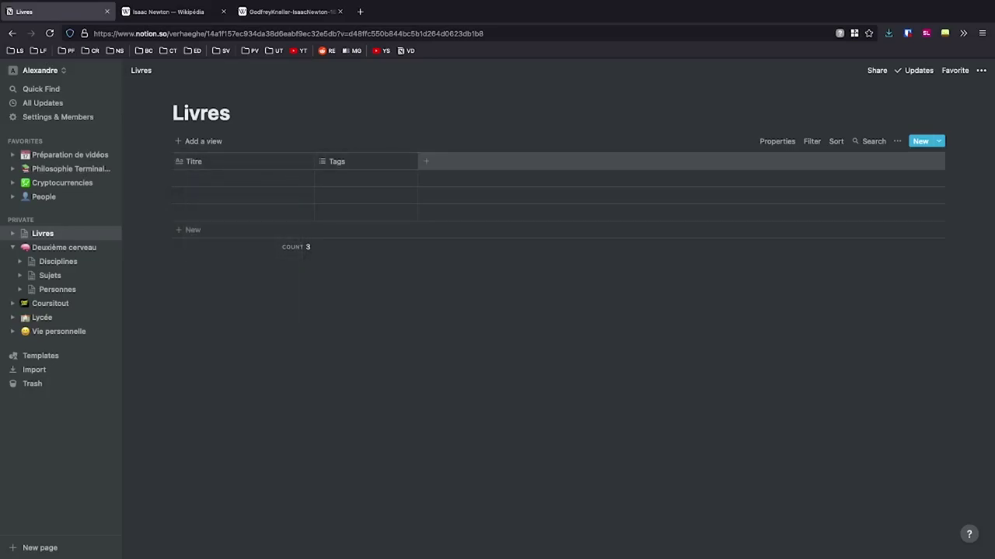
Step: Add a column named "Auteur" to the Livres table
left_click(426, 161)
type("Auteur")
key("Return")
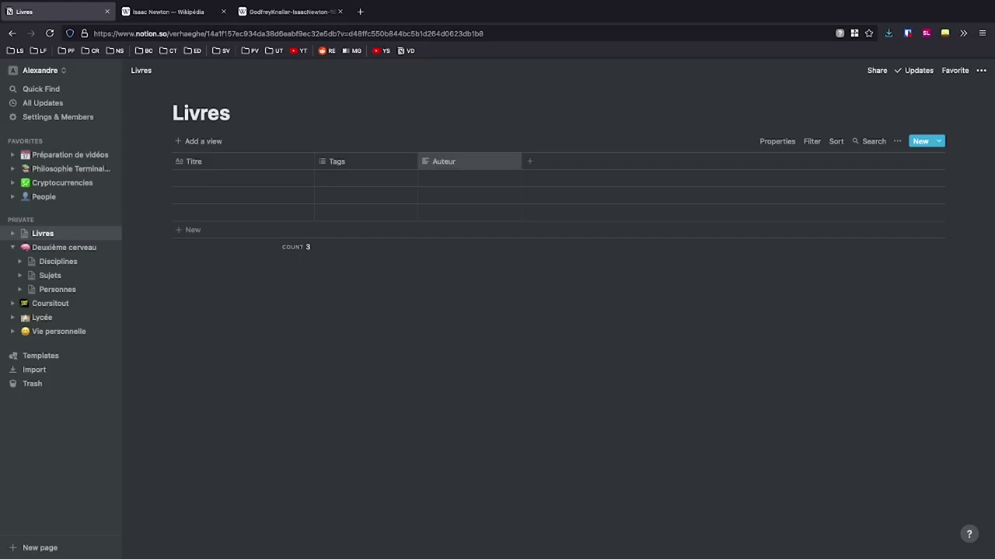
Step: Change the Auteur column's type to Relation, linked to the Personnes database in Deuxième cerveau
left_click(443, 161)
mouse_move(434, 219)
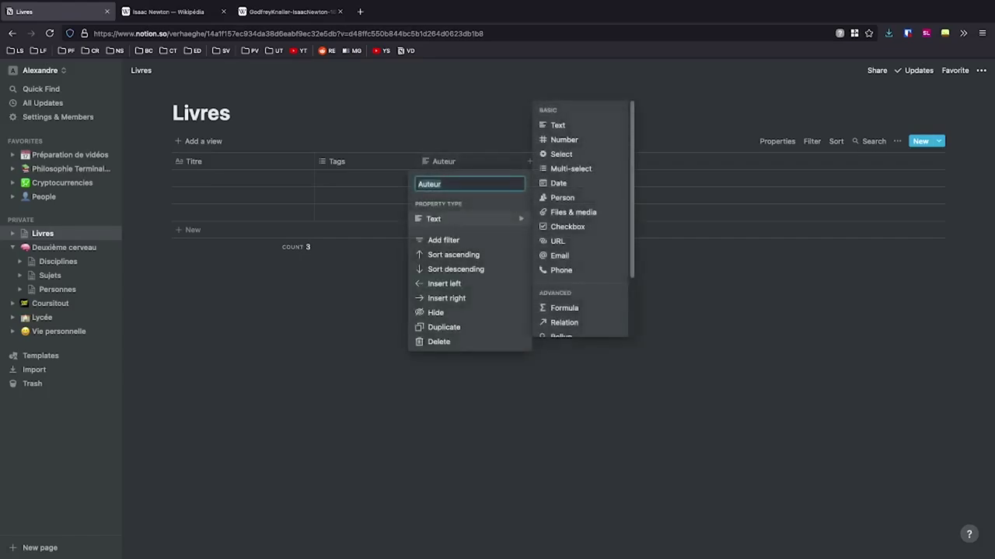
scroll(565, 260, "down", 2)
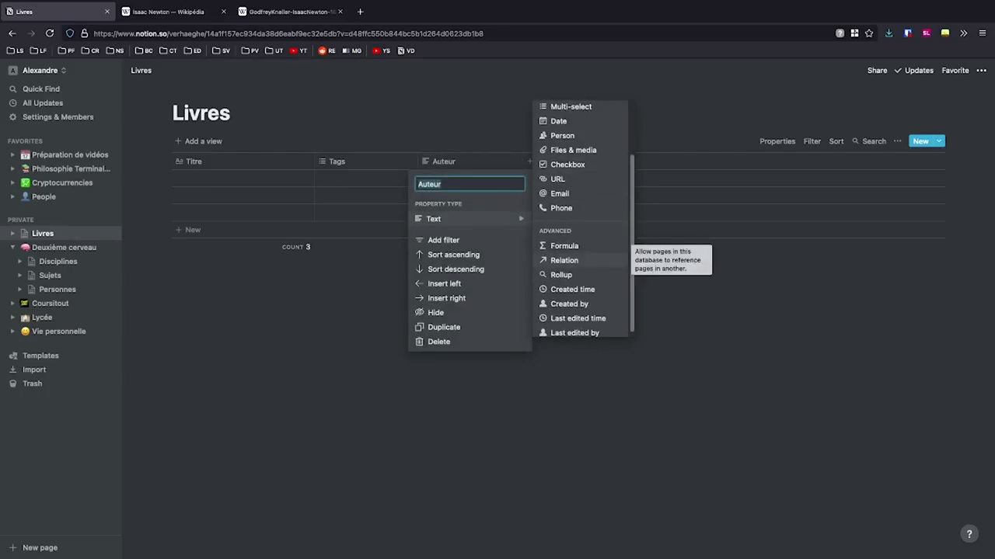
left_click(565, 260)
left_click(493, 312)
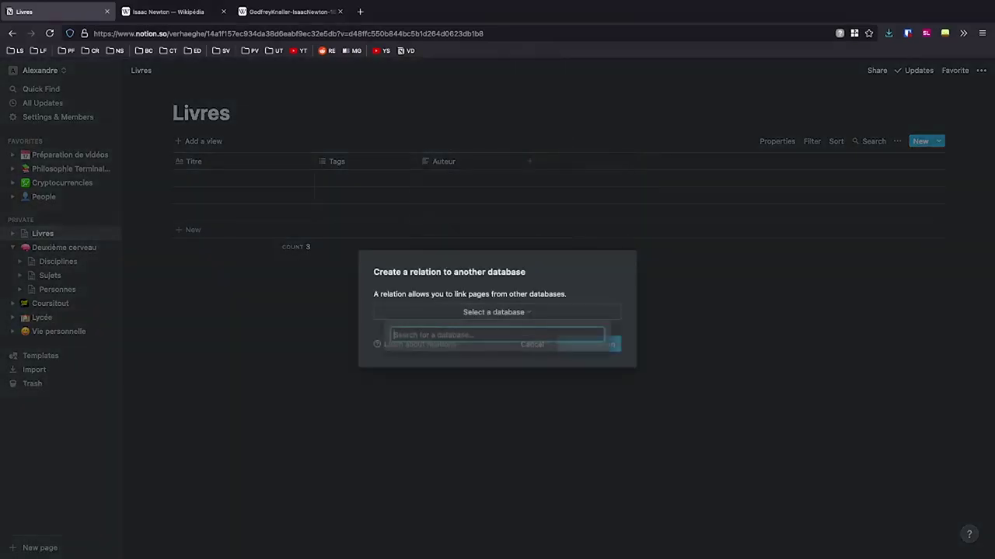
type("personnes")
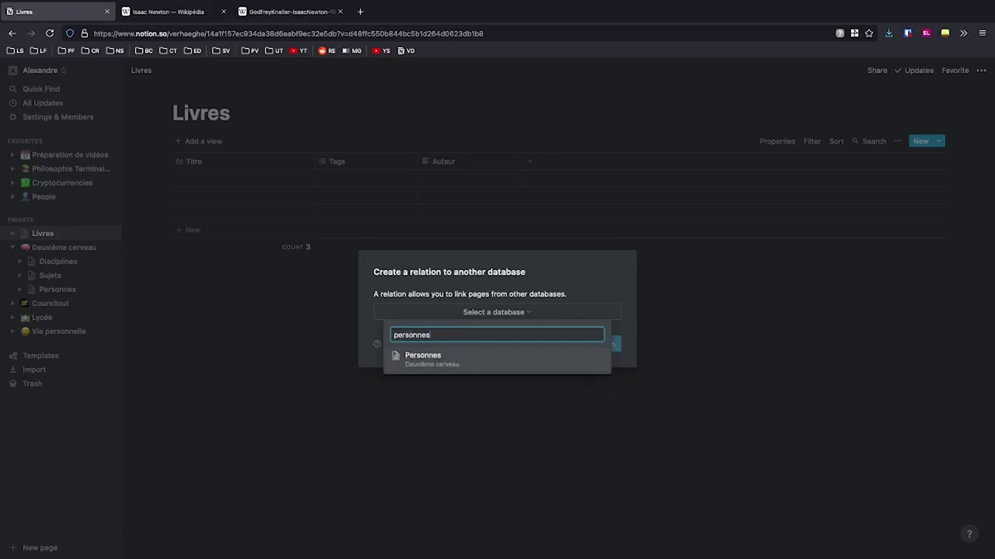
key("Return")
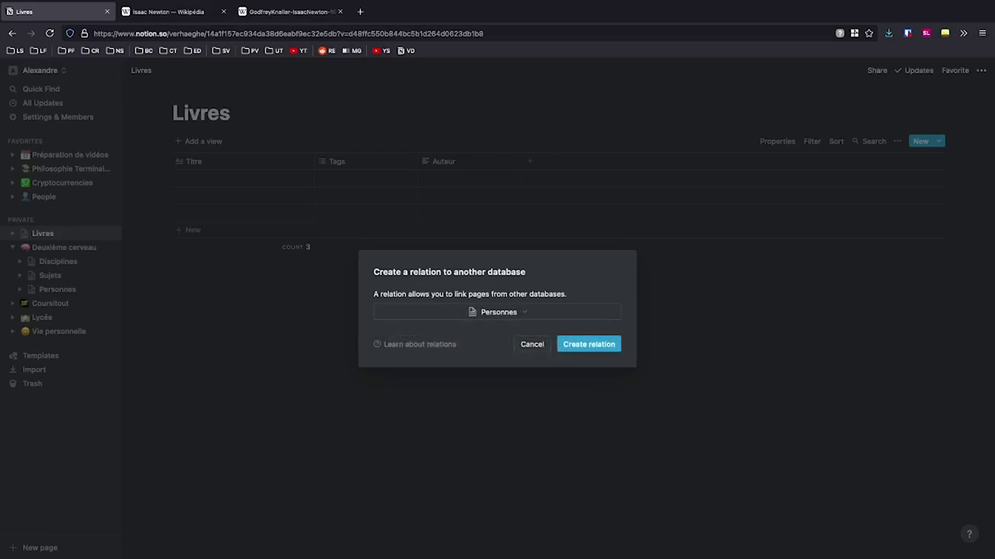
key("Return")
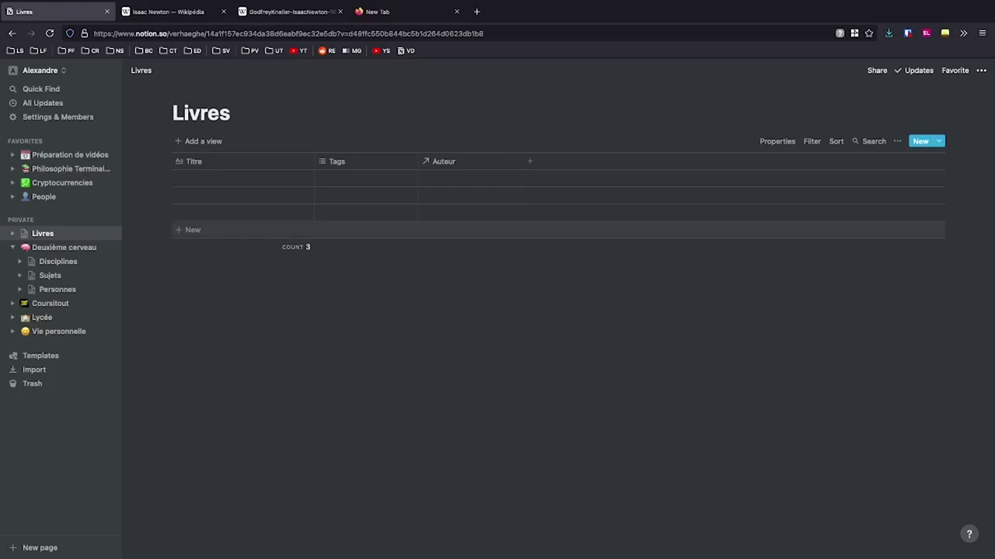
Step: Enter "Principia" as the first book in the Livres table and link Newton as its Auteur
left_click(233, 178)
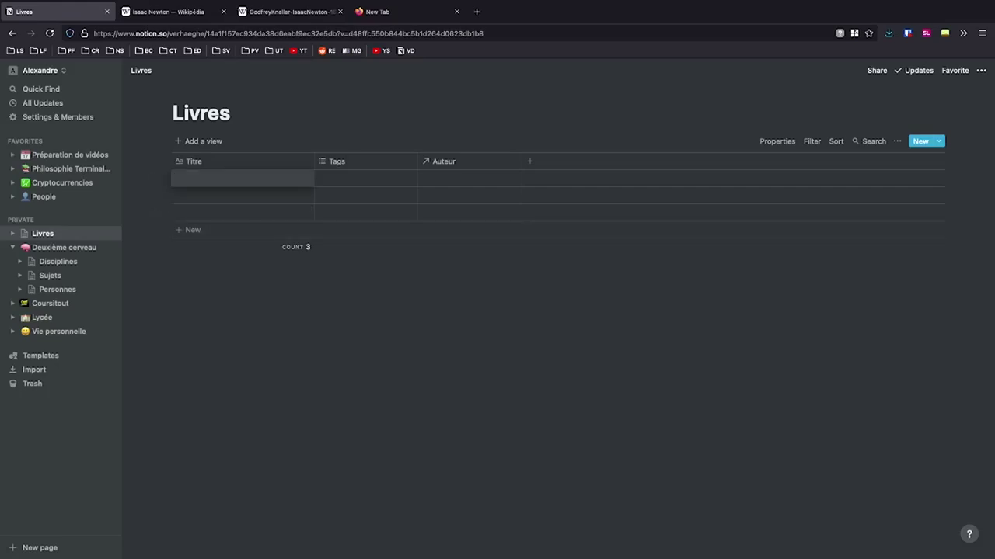
type("Principa")
key("Return")
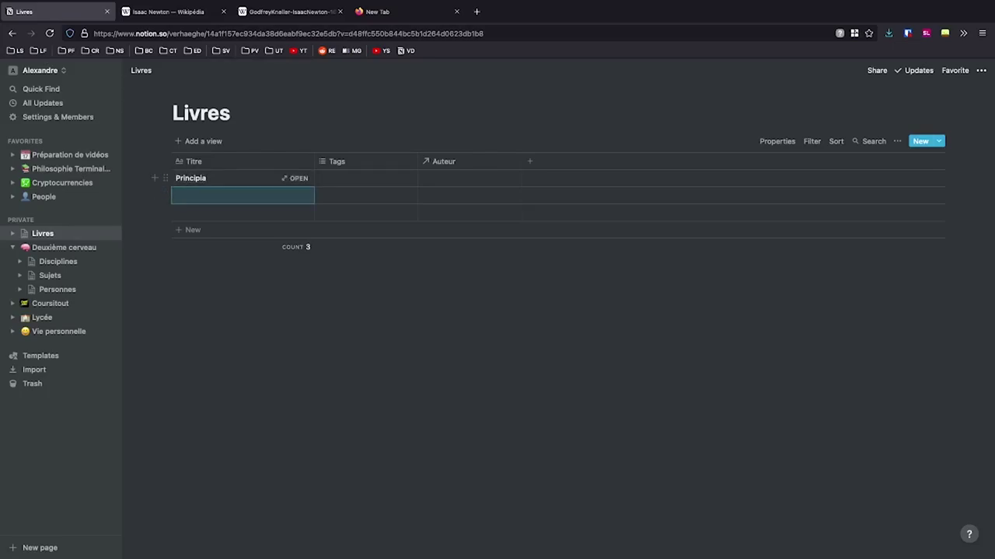
left_click(470, 178)
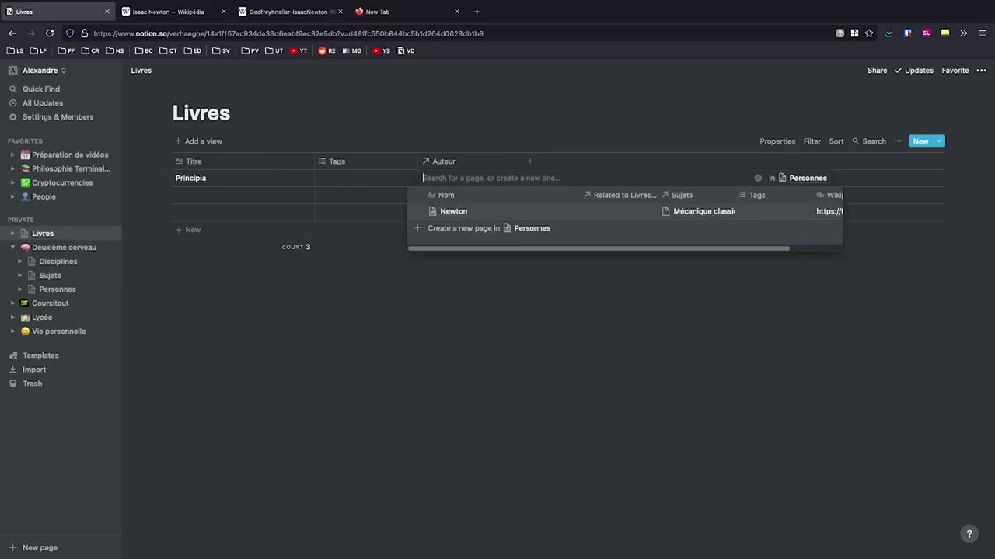
key("Return")
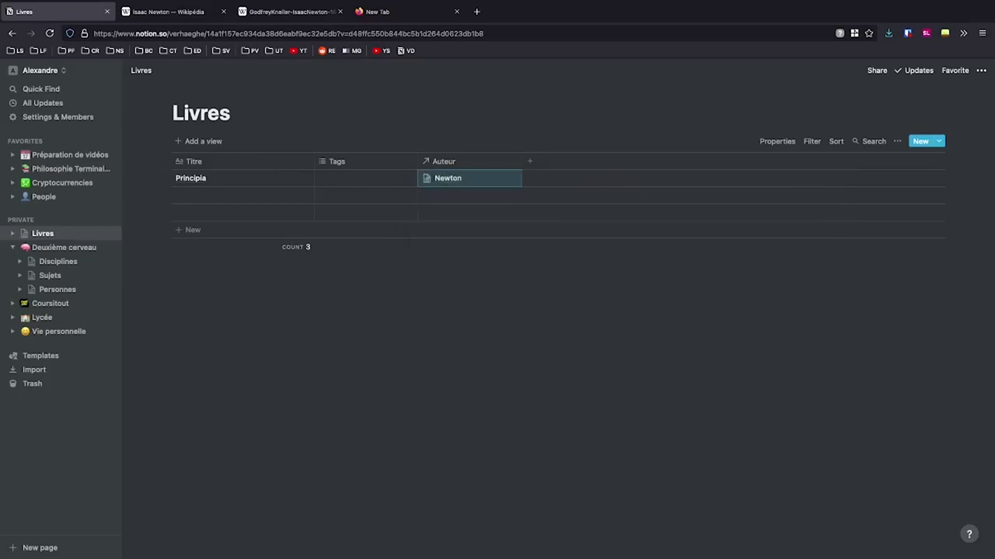
Step: Open Newton's page from the Auteur relation and rename its "Related to Livres" property to "Livres"
key("Return")
key("Return")
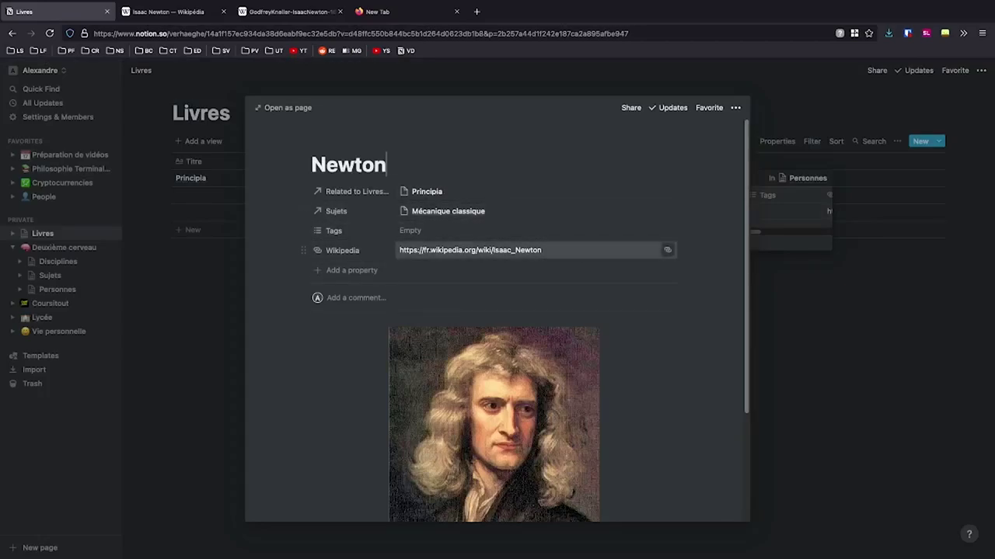
left_click(354, 191)
key("BackSpace")
type("Libre")
key("BackSpace")
key("BackSpace")
key("BackSpace")
type("vre")
key("Return")
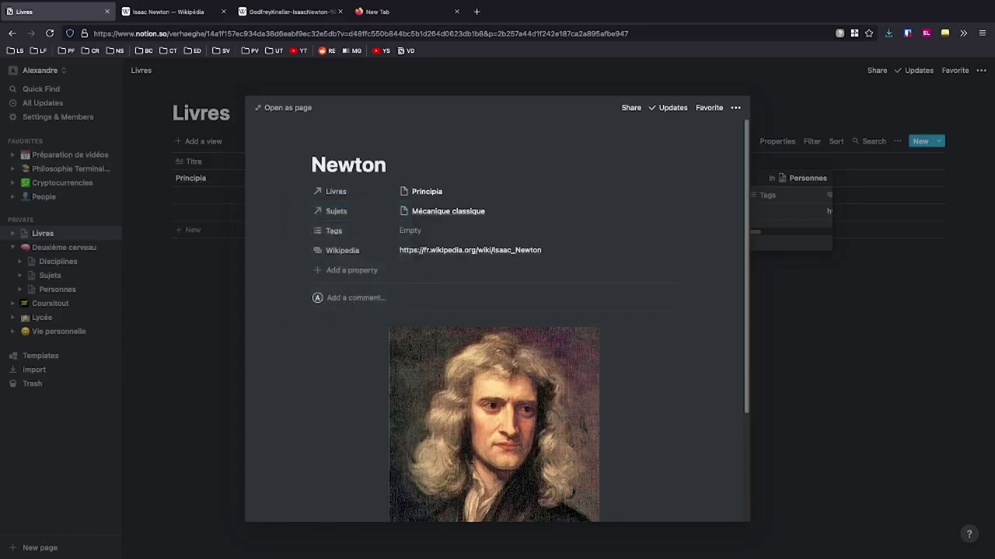
Step: Move the Livres property between Tags and Wikipedia on Newton's page, and return to the Livres table
left_click_drag(303, 192, 303, 231)
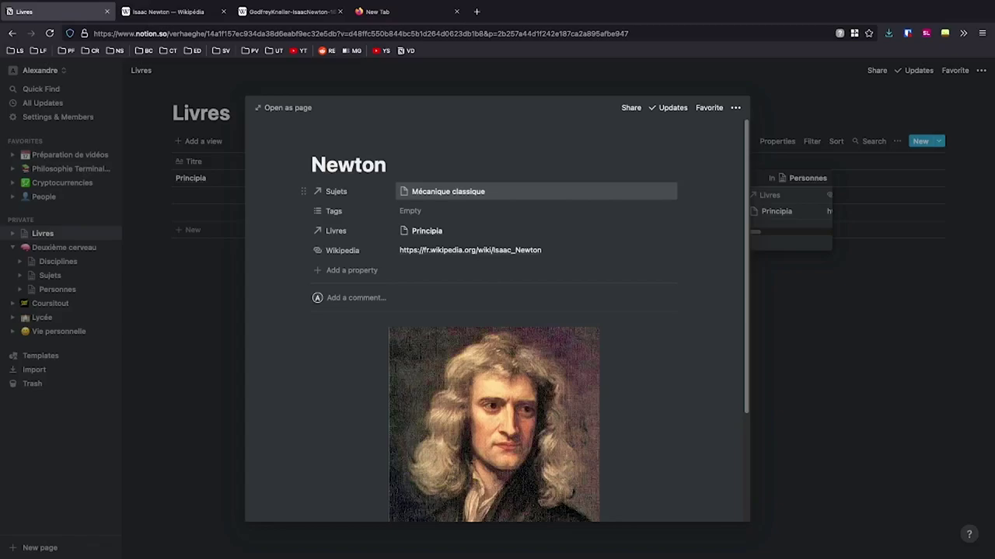
key("Escape")
key("Escape")
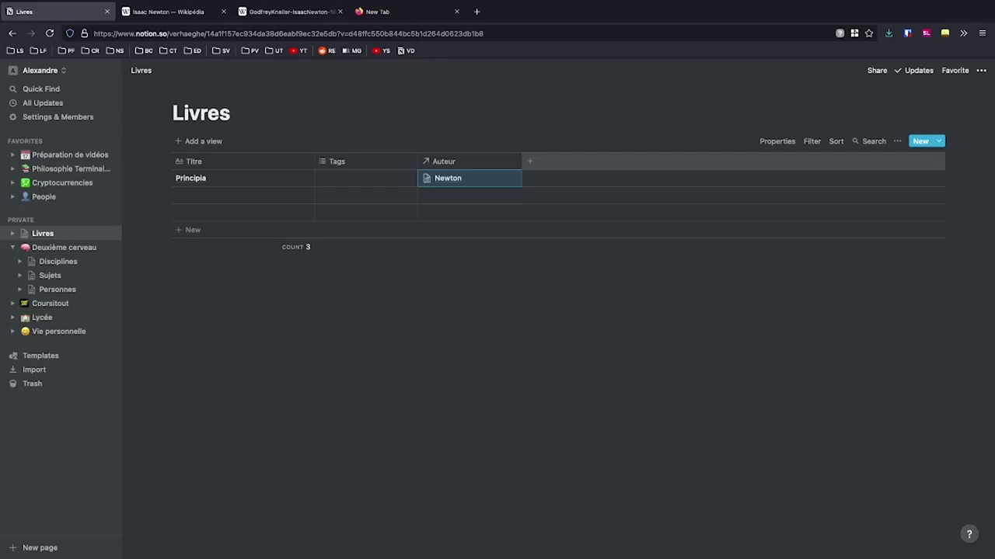
key("Escape")
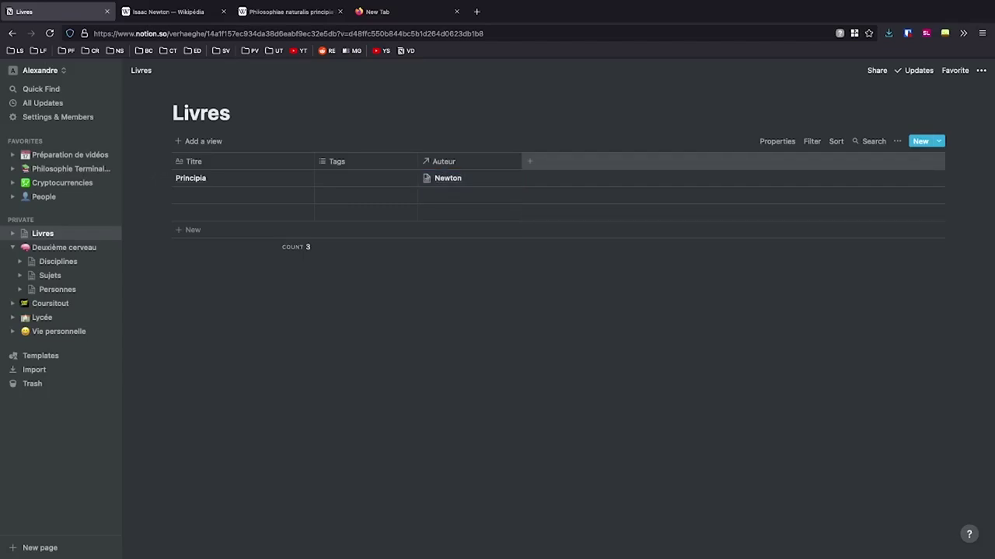
Step: Add a "Sujet" column to the Livres table as a Relation linked to the Sujets database
left_click(530, 161)
type("Sujet")
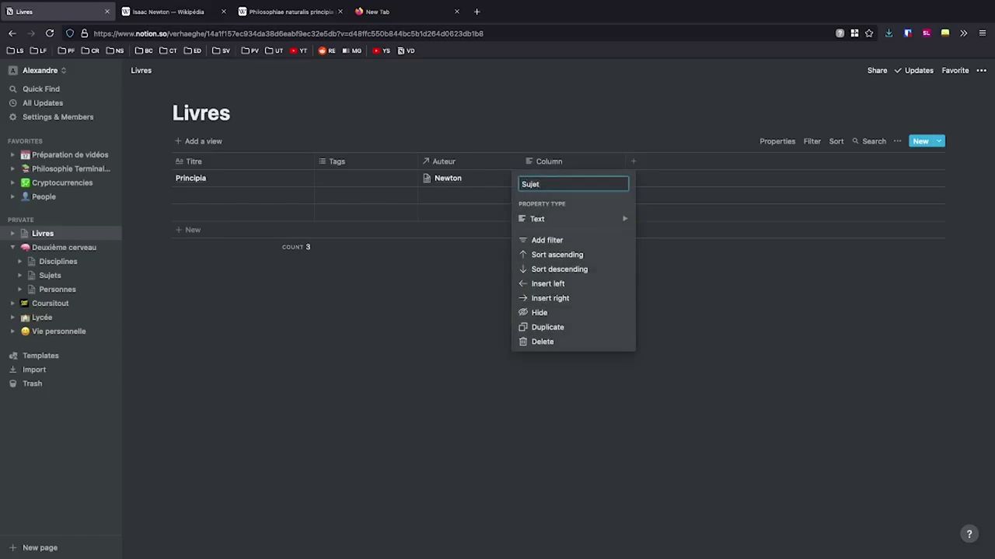
left_click(544, 218)
scroll(684, 267, "down", 2)
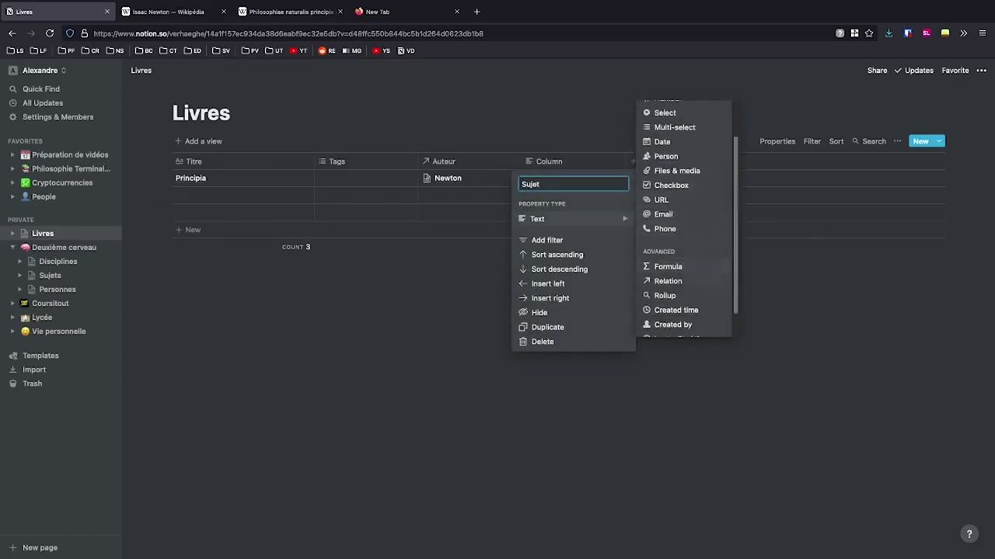
left_click(668, 281)
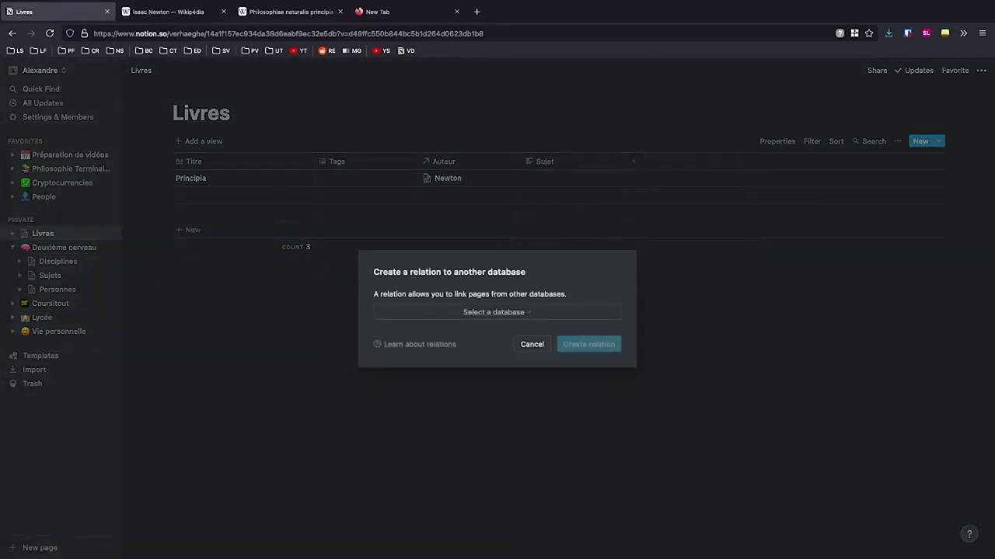
left_click(493, 311)
type("sujets")
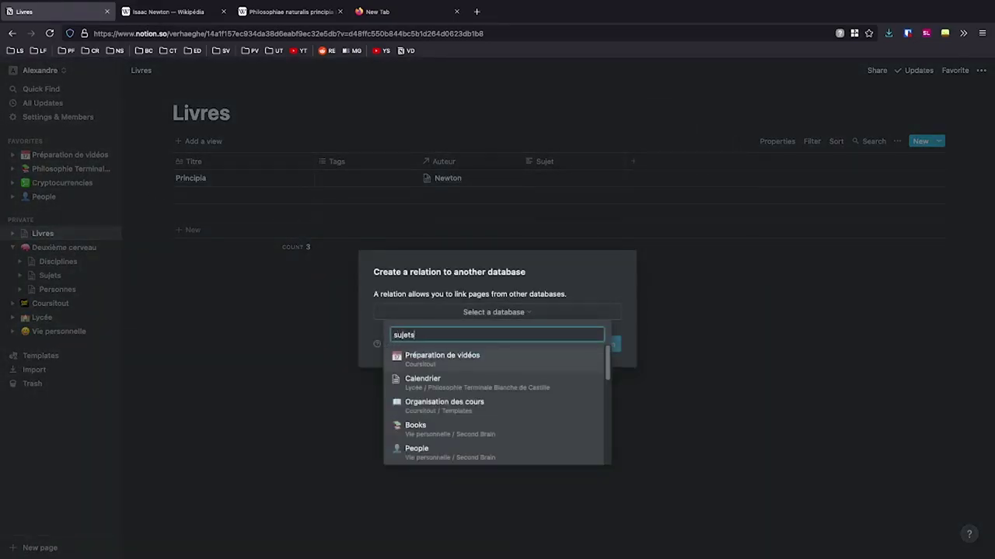
key("Return")
key("Return")
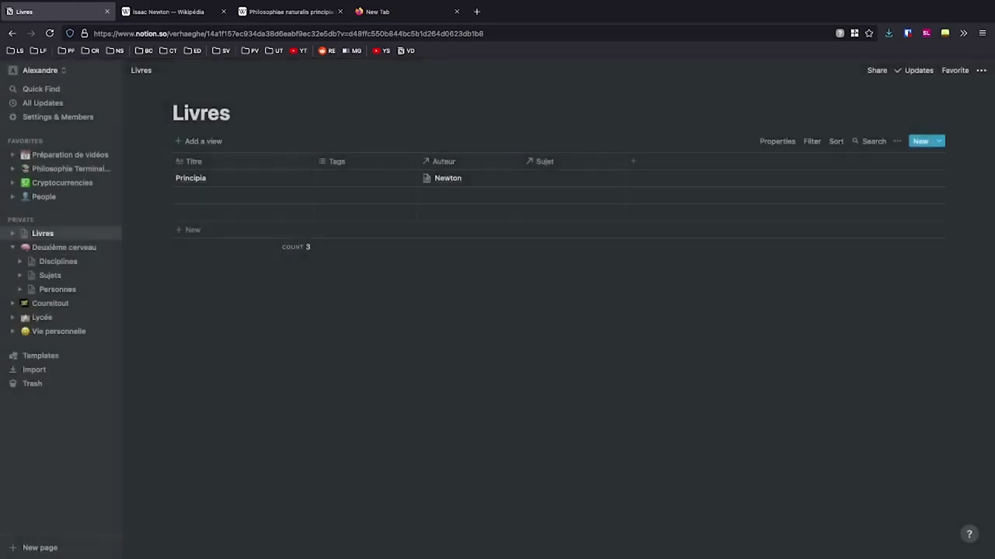
Step: Link Principia to the subject "Mécanique classique" in the Sujet column
left_click(575, 178)
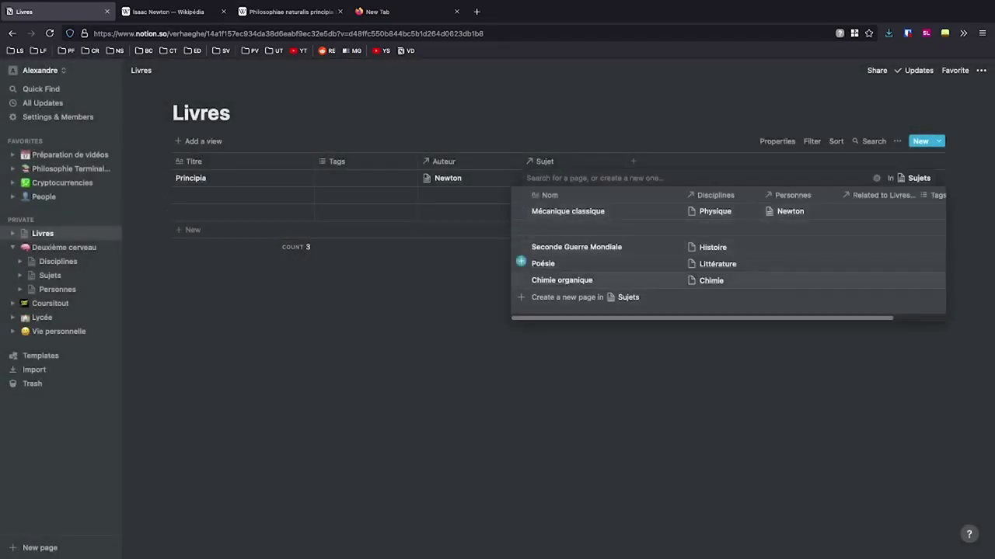
key("Escape")
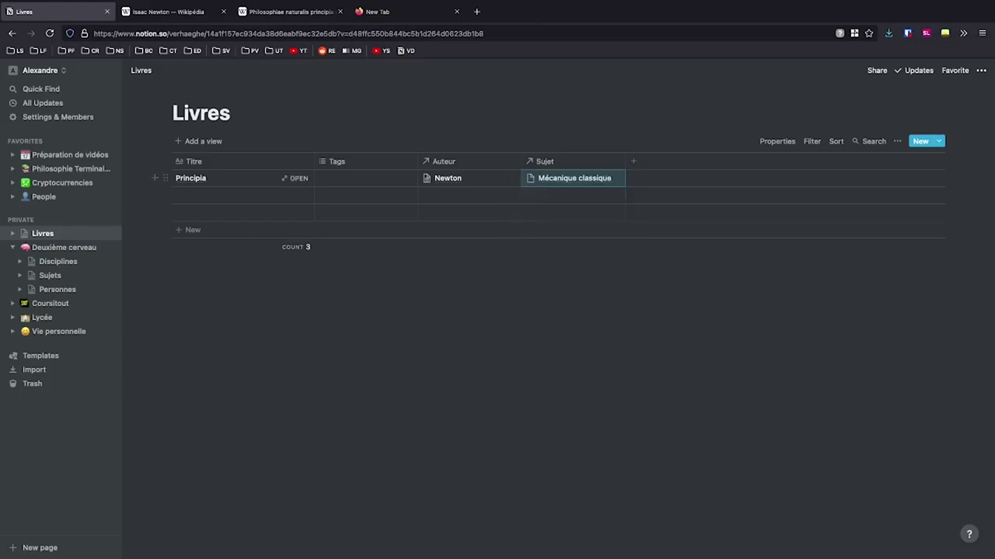
key("Escape")
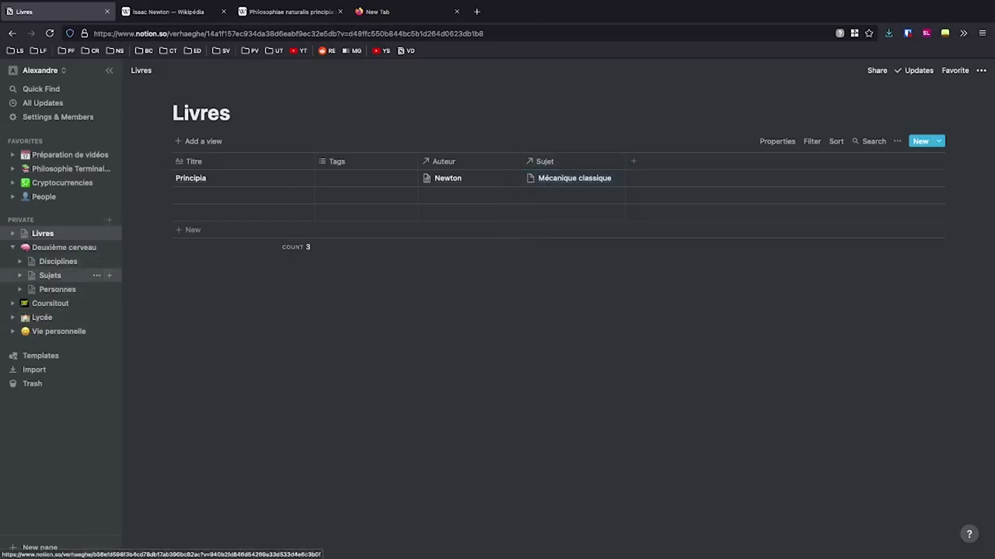
Step: On the Mécanique classique page in Sujets, rename the "Related to Livres" property to "Livres" and place it above Personnes
left_click(50, 275)
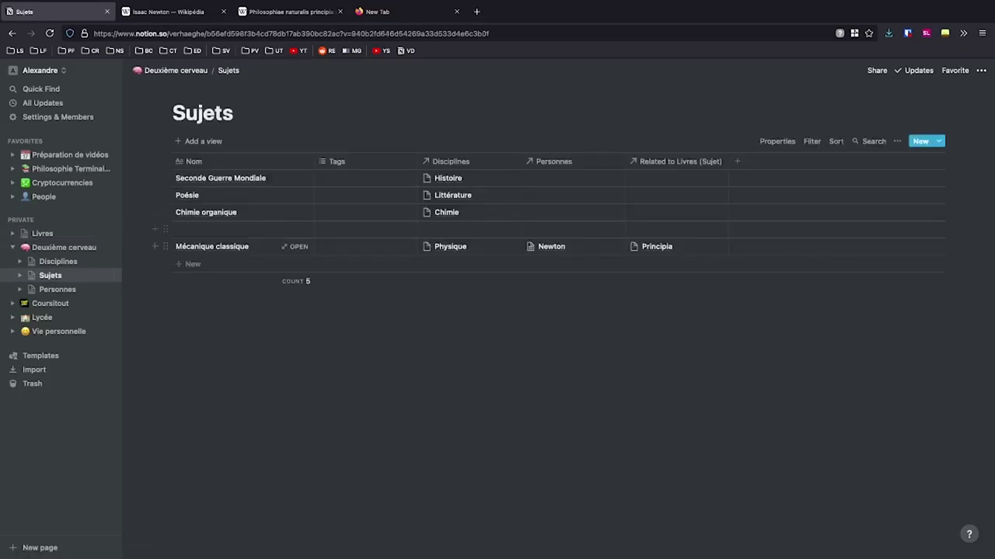
left_click(295, 247)
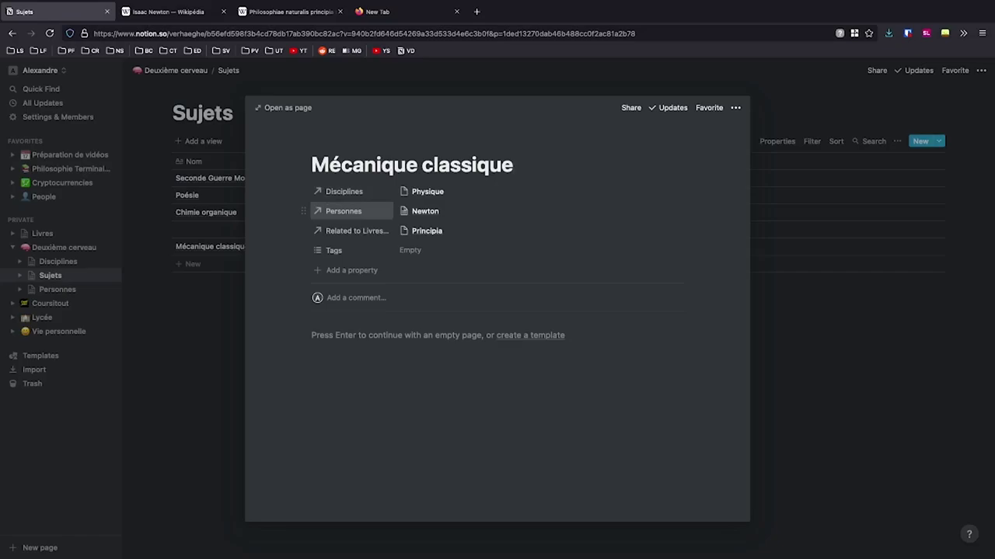
left_click(354, 231)
type("Livres")
key("Return")
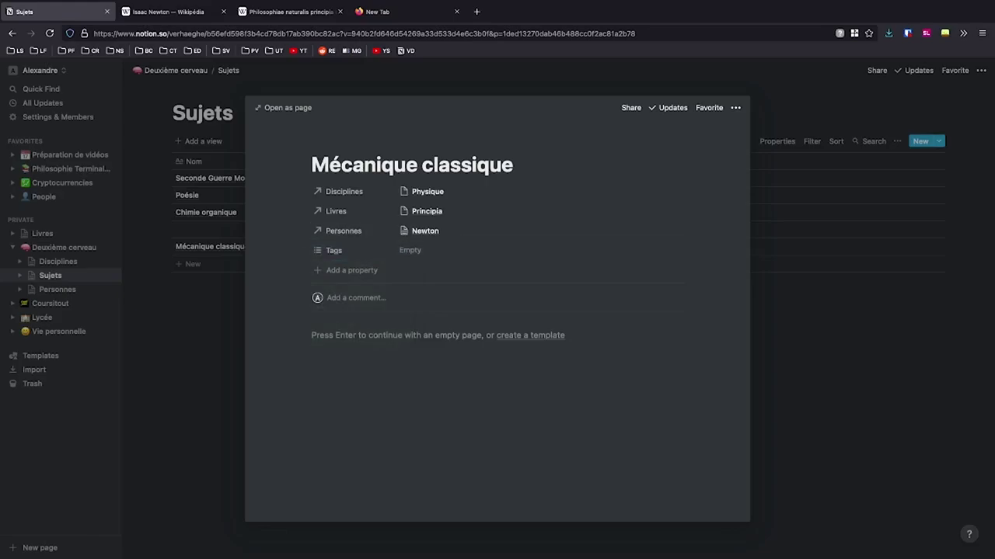
key("Escape")
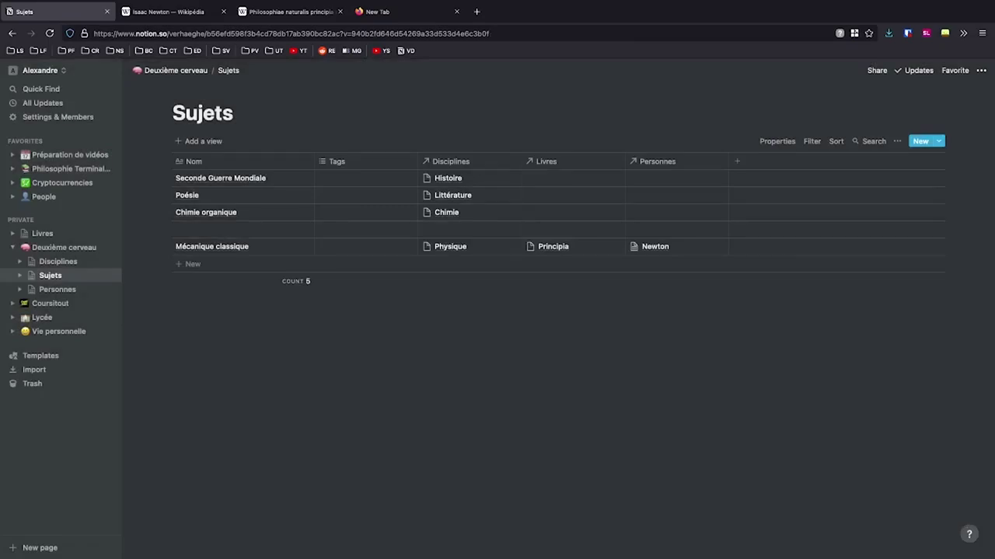
Step: Move the Livres page into Deuxième cerveau after Personnes, and create a table database titled "Pocasts" in Deuxième cerveau
left_click_drag(43, 233, 58, 291)
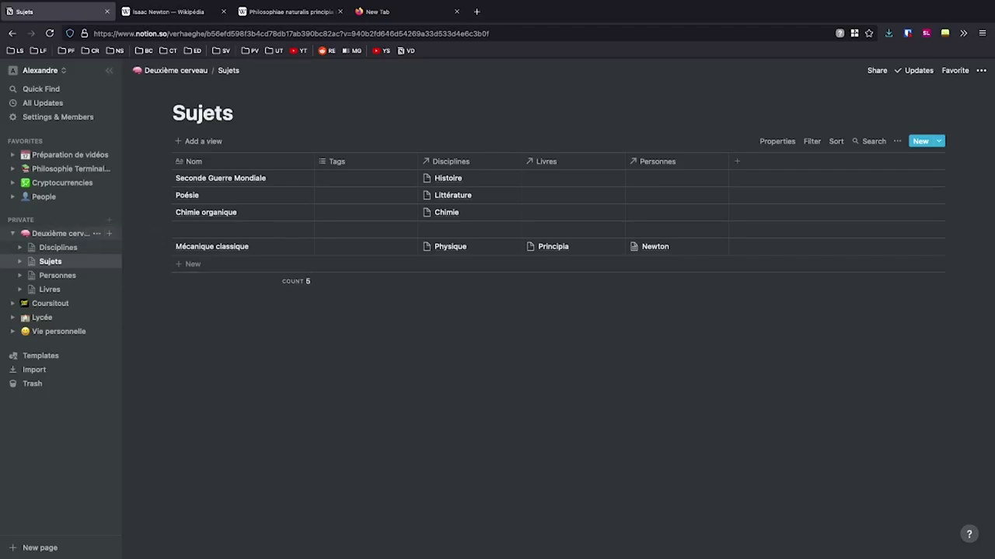
left_click(109, 233)
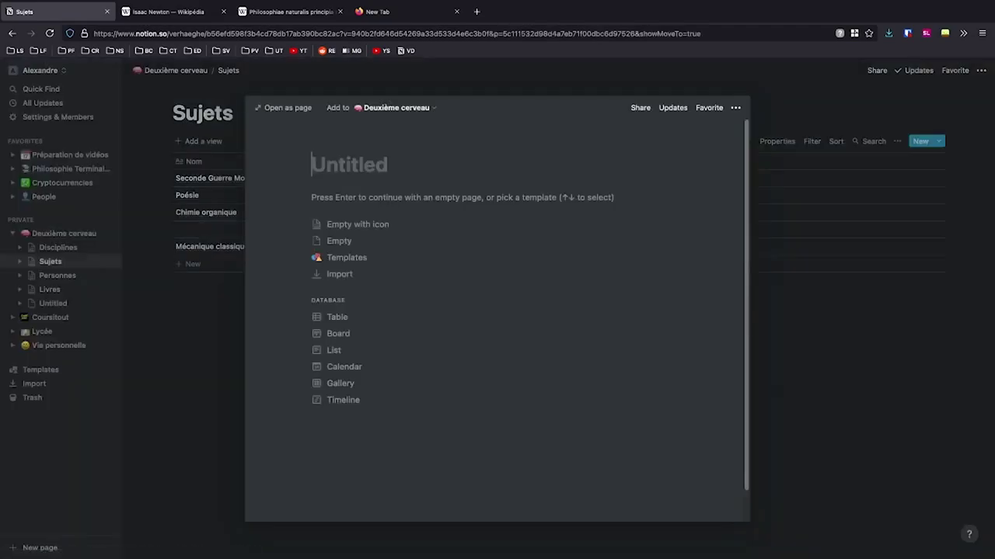
type("Pocasts")
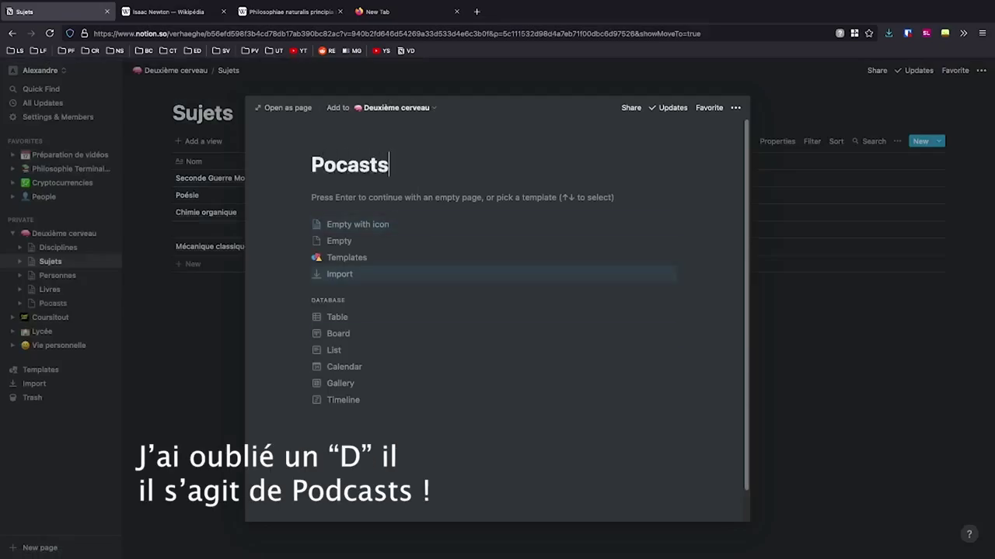
key("Down")
key("Down")
key("Up")
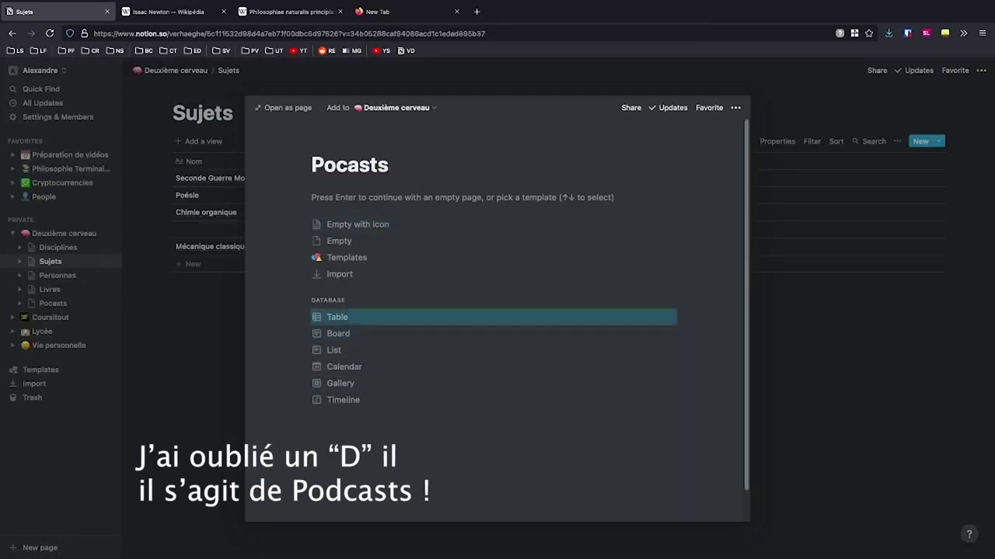
key("Return")
Step: Rename the Name column of the Pocasts table to "Titre"
left_click(196, 161)
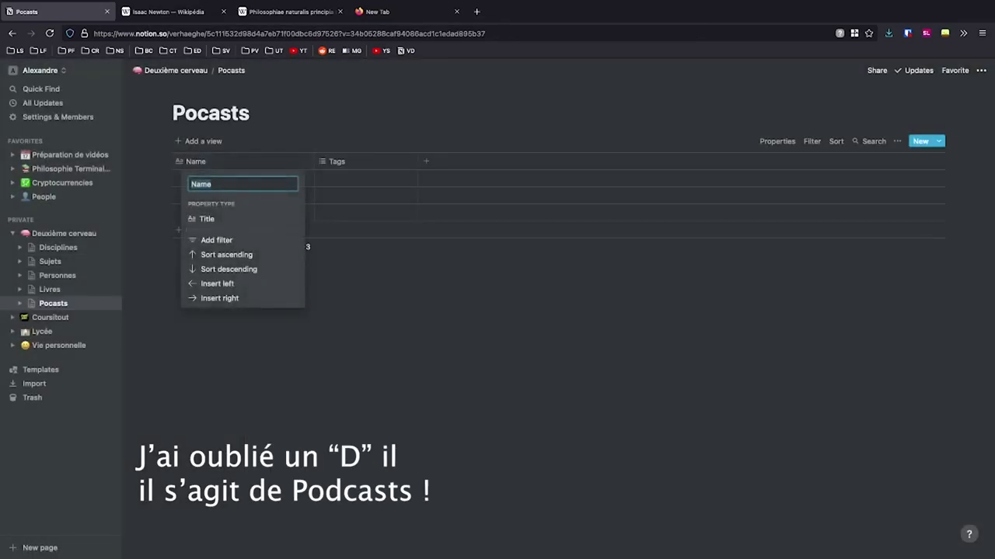
type("Titre")
key("Return")
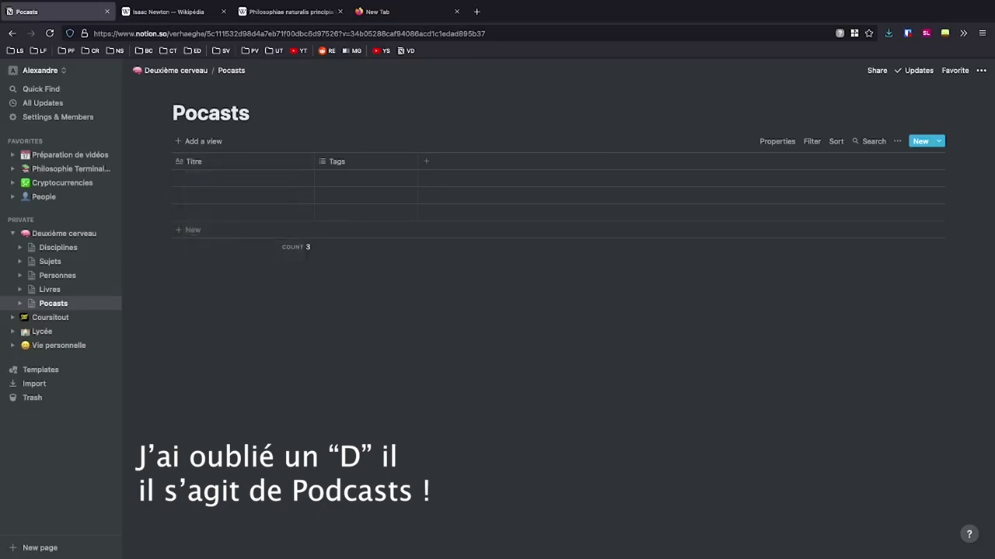
Step: Add an "Auteur" column to the Pocasts table and place it before Tags
left_click(426, 161)
type("Auteur")
key("Return")
left_click_drag(444, 160, 341, 160)
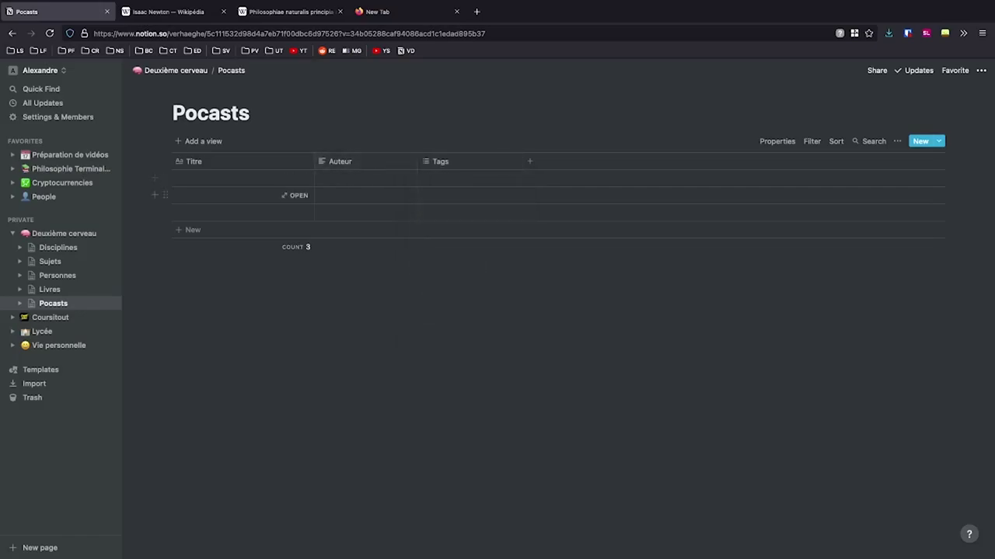
Step: Change the Auteur column of the Pocasts table to a Relation linked to the Personnes database in Deuxième cerveau
left_click(339, 161)
left_click(358, 219)
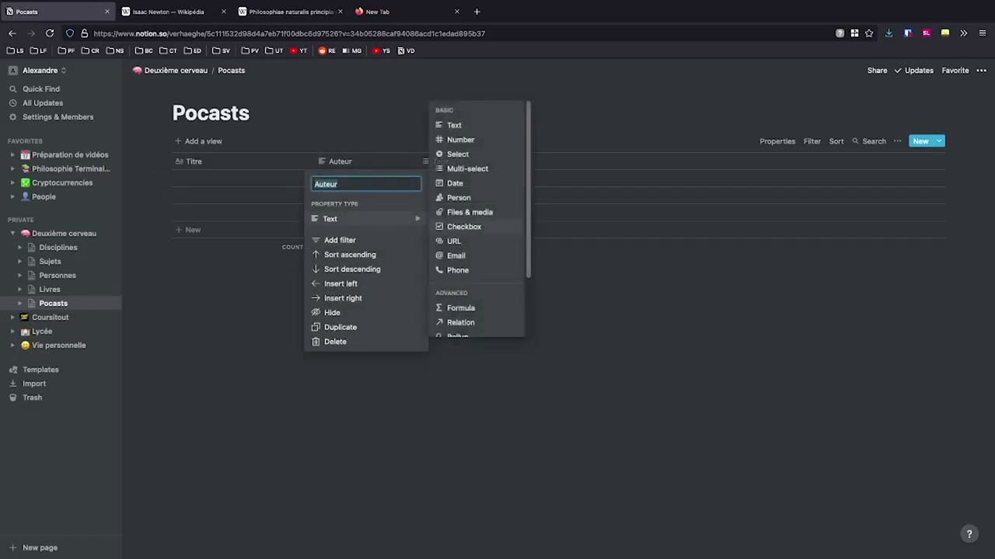
scroll(478, 233, "down", 1)
left_click(461, 279)
left_click(494, 312)
type("personnes")
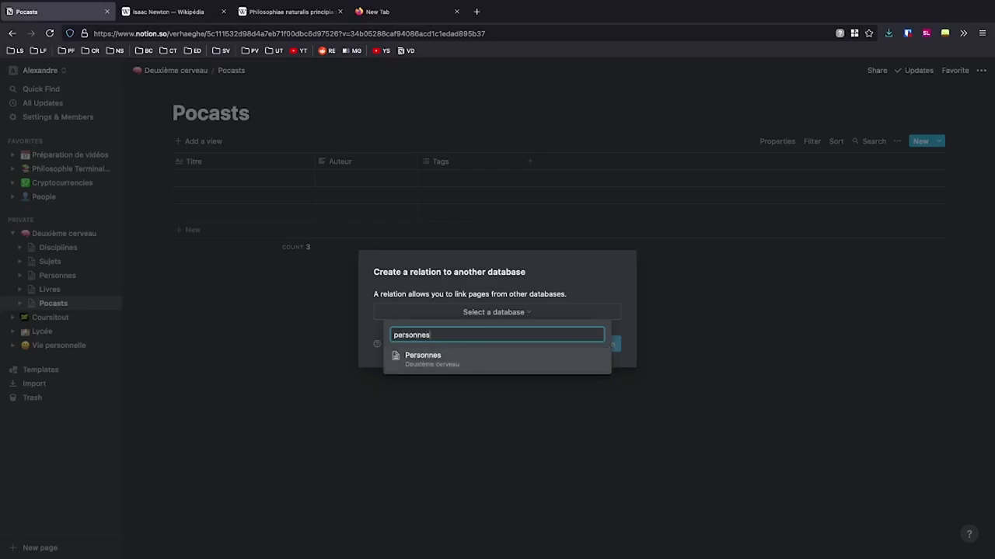
key("Return")
key("Return")
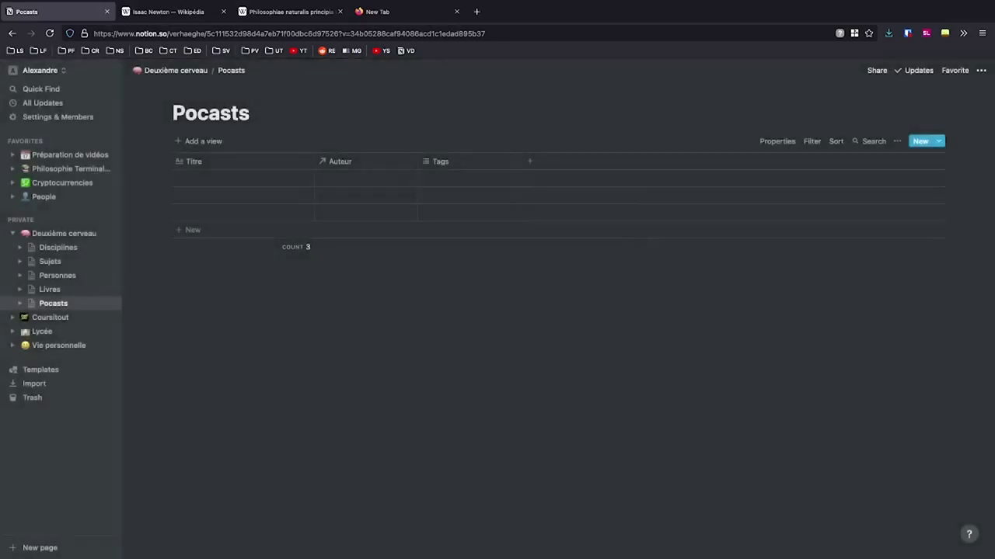
Step: Add a "Sujets" column to the Pocasts table as a Relation linked to the Sujets database, and place it before Tags
left_click(529, 161)
key("BackSpace")
type("Sujets")
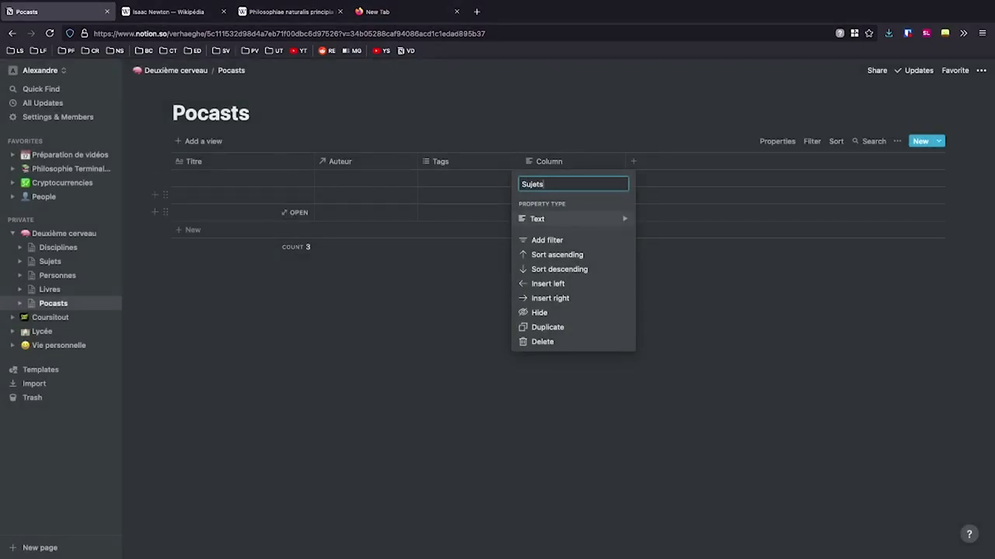
left_click(575, 218)
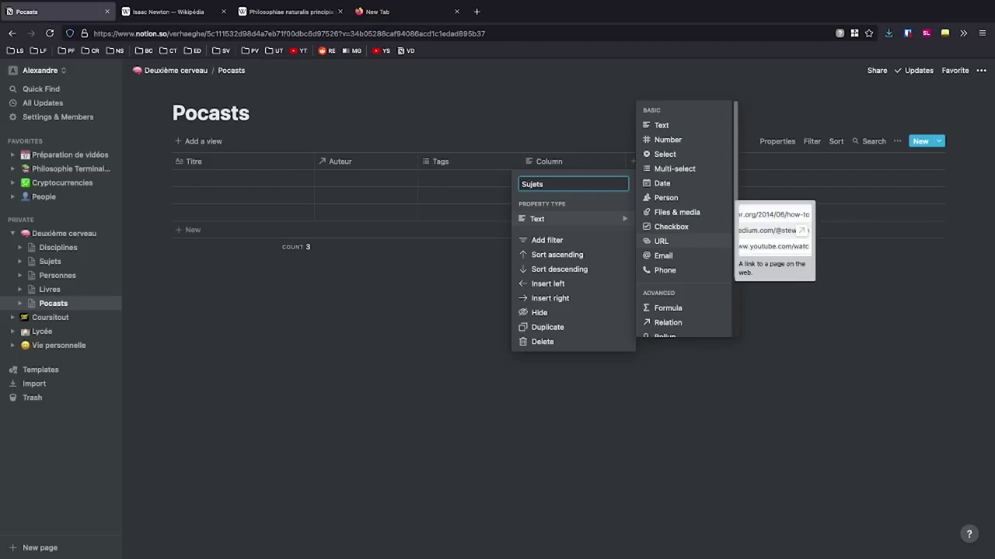
scroll(676, 249, "down", 1)
left_click(666, 302)
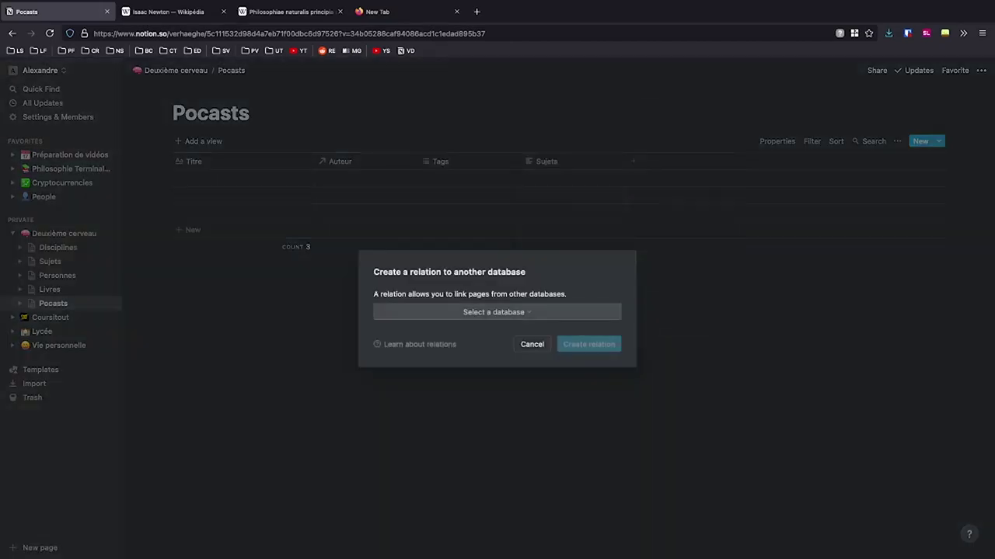
left_click(493, 311)
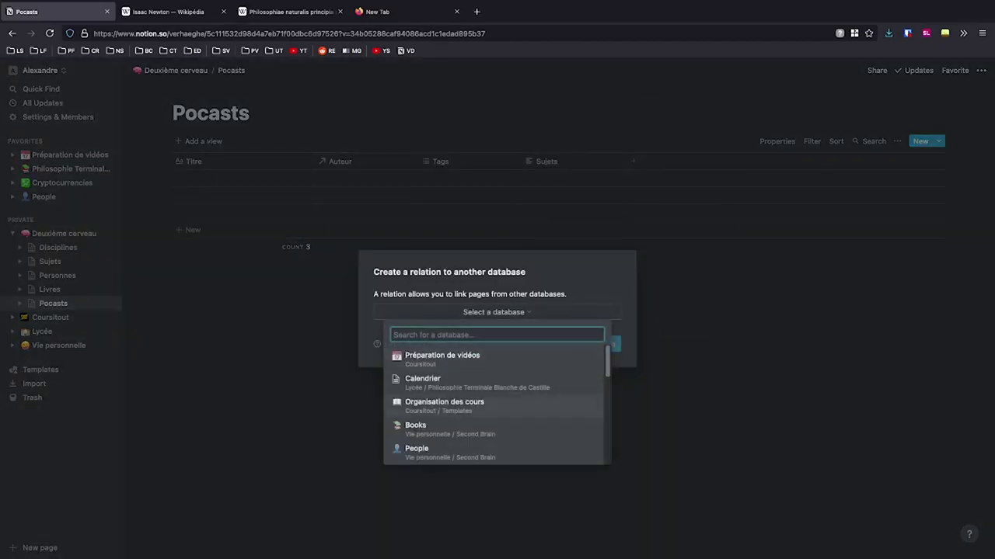
scroll(396, 412, "down", 3)
type("sujets")
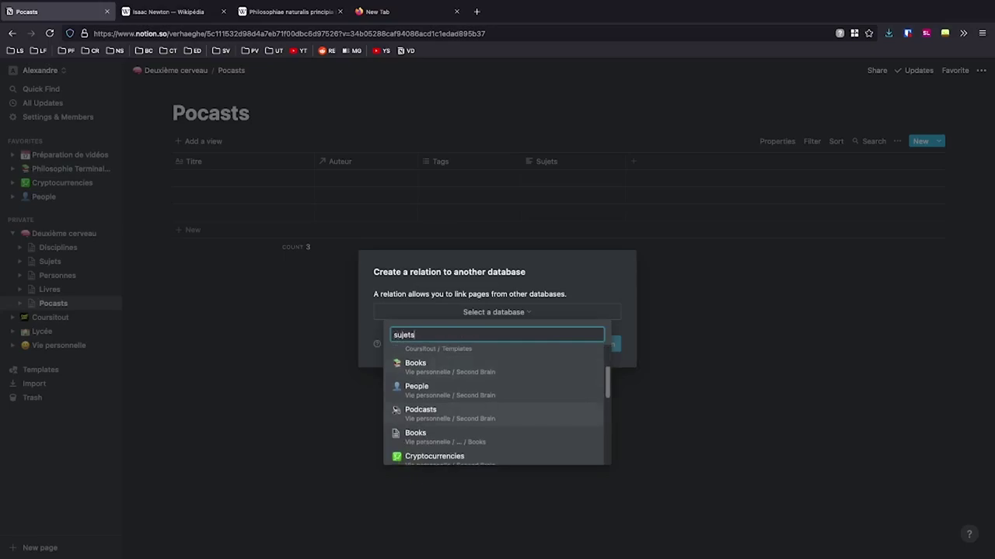
left_click(478, 361)
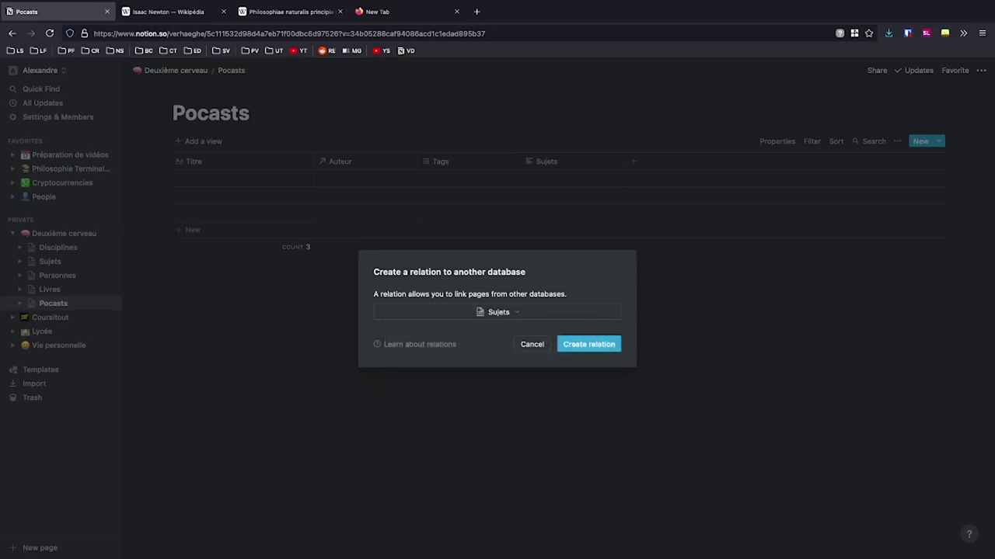
left_click(588, 344)
left_click_drag(547, 161, 458, 162)
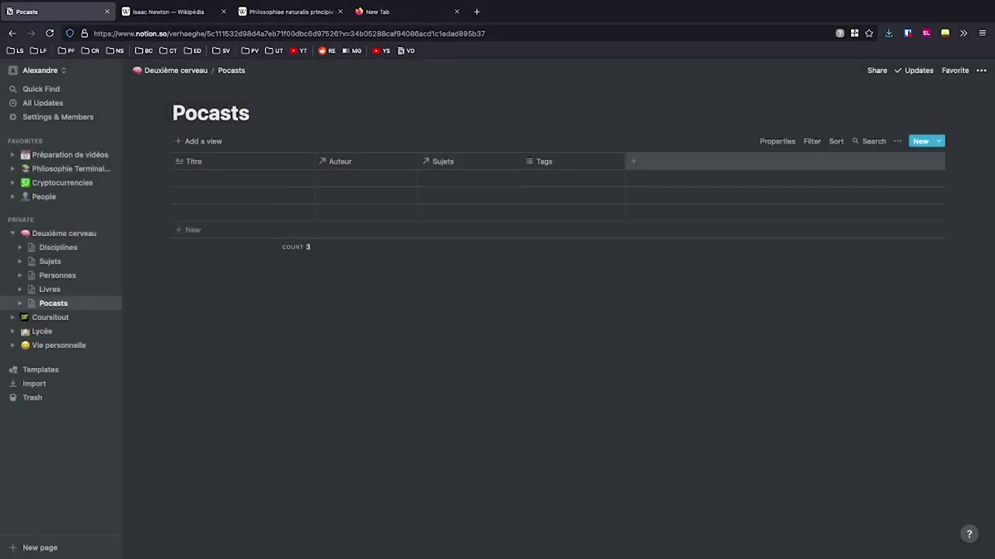
Step: Add an "Adresse" column of type URL to the Pocasts table and place it before Tags
left_click(633, 161)
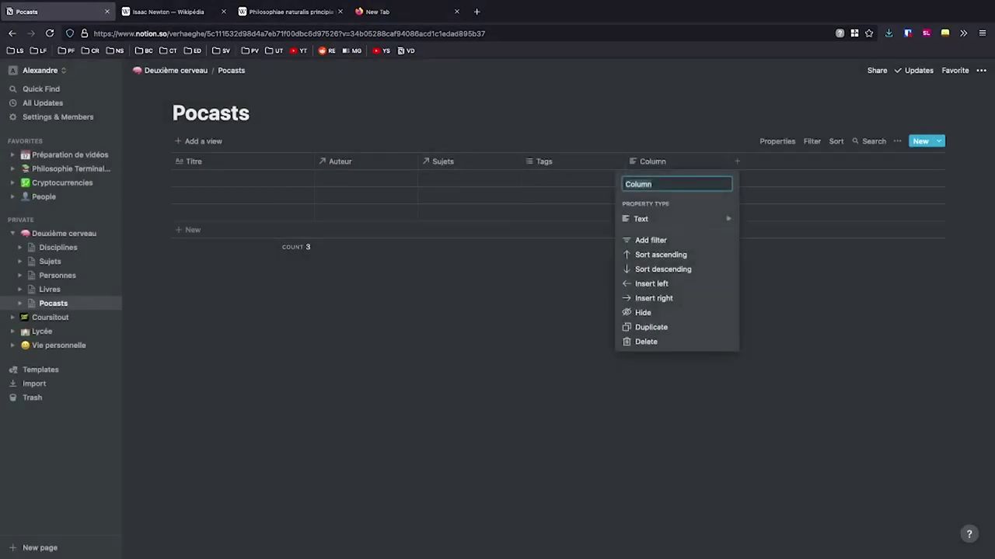
type("Adresse")
key("Return")
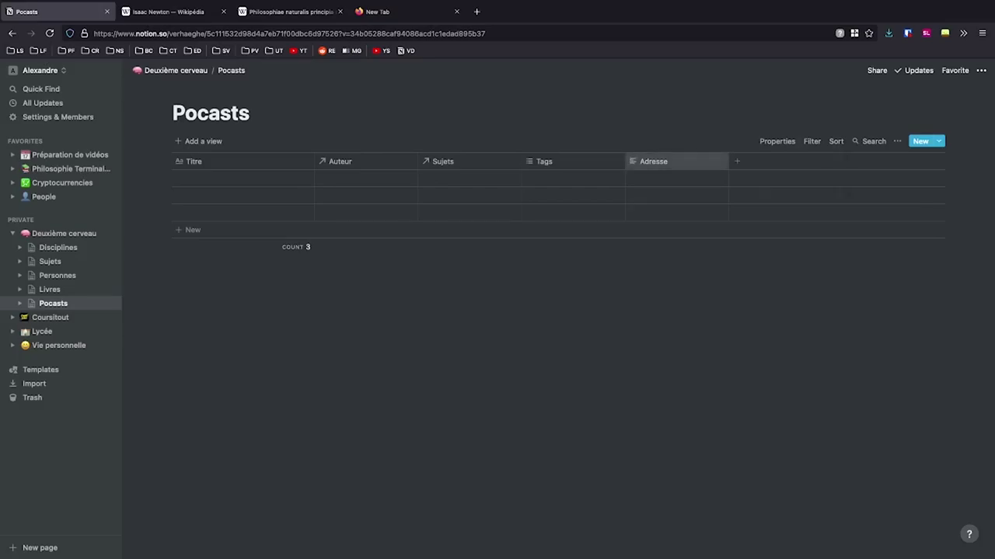
left_click(653, 161)
left_click(676, 218)
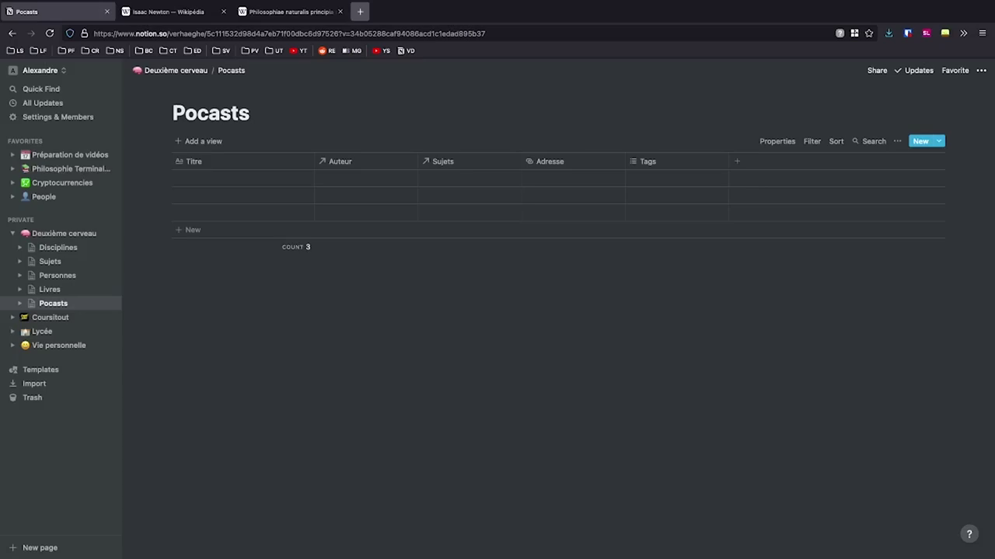
Step: Find Lex Fridman's YouTube channel in a new browser tab and open the podcast #181 video with Sergey Nazarov
key("ctrl+t")
type("lex fridman")
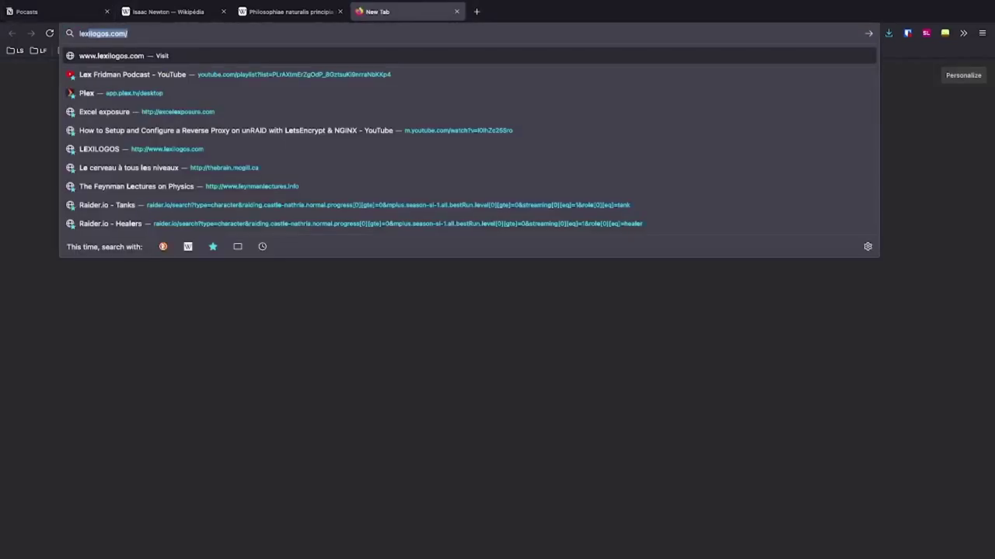
key("Return")
left_click(136, 424)
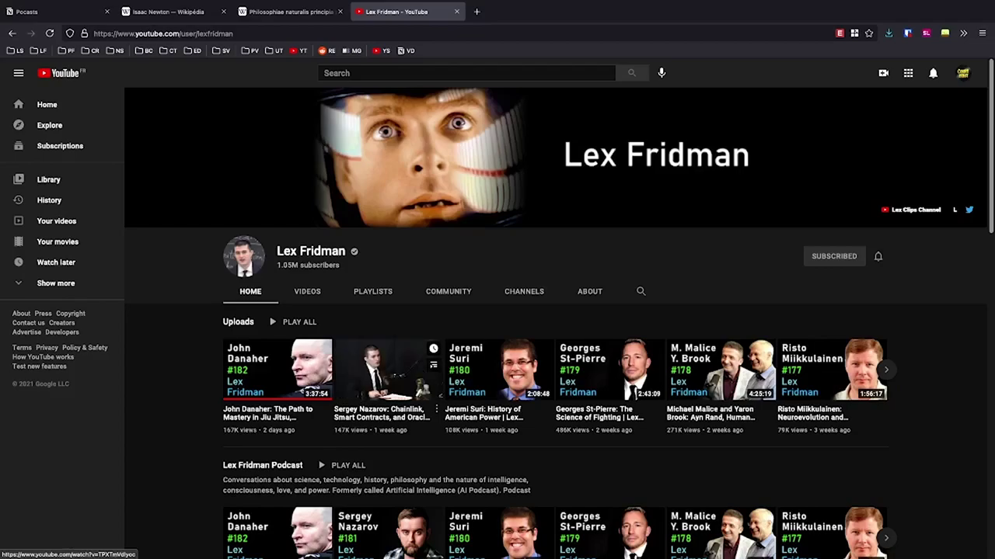
left_click(387, 369)
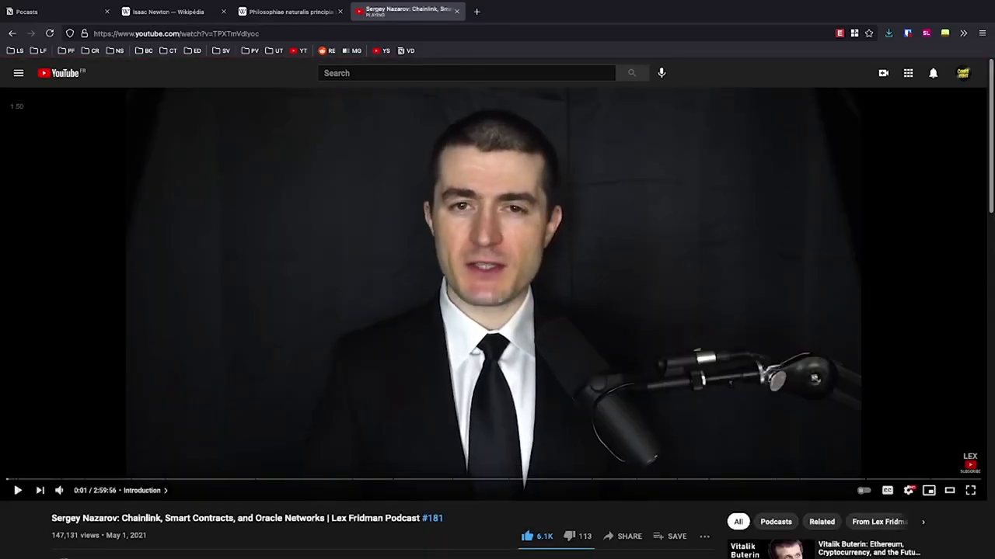
Step: Copy the video's URL into the Adresse cell of the first Pocasts row in Notion, and widen that column to fit
right_click(397, 296)
left_click(440, 324)
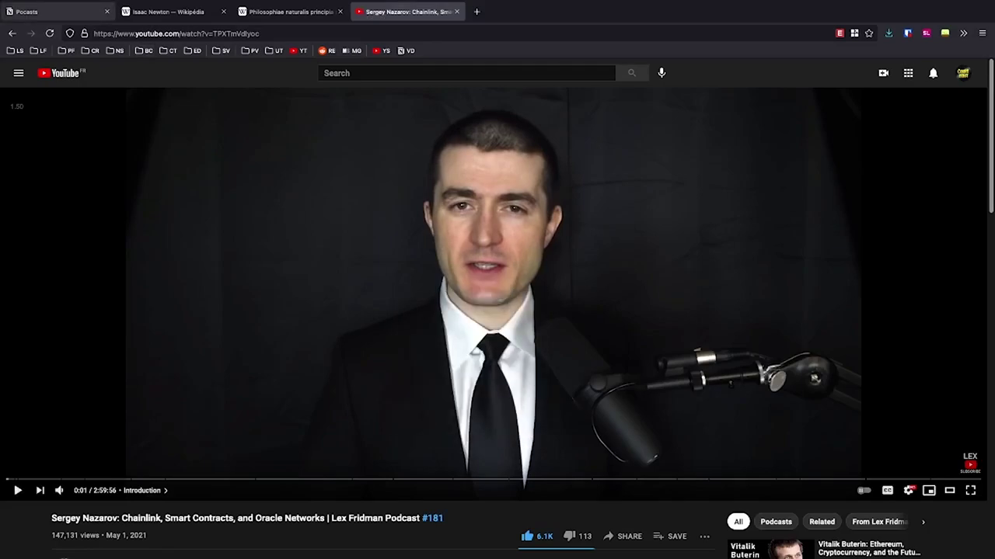
left_click(54, 11)
left_click(575, 178)
key("ctrl+v")
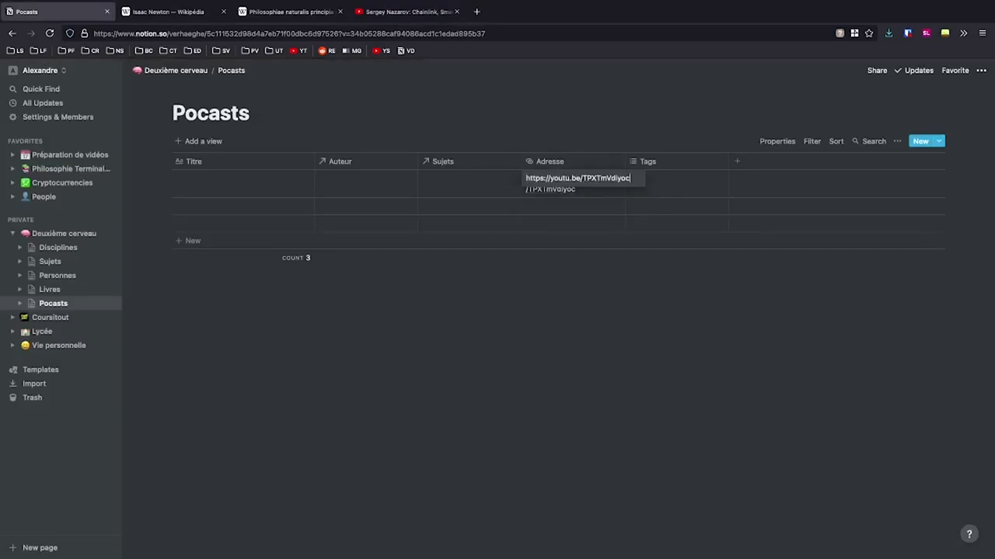
key("Return")
left_click_drag(626, 161, 668, 161)
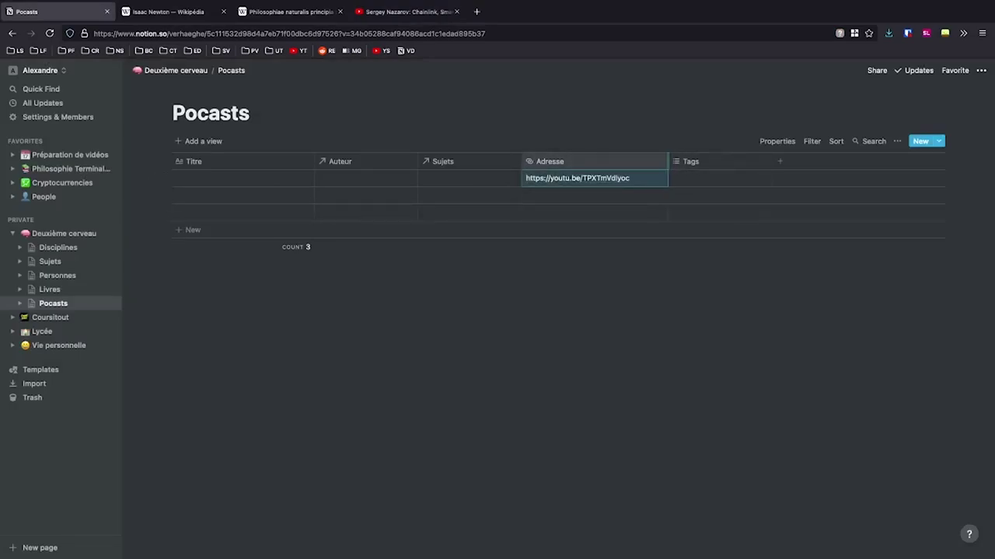
Step: Copy "Chainlink, Smart Contracts, and Oracle Networks" from the YouTube video title into the first row's Titre cell in Notion, and widen the column
left_click(404, 11)
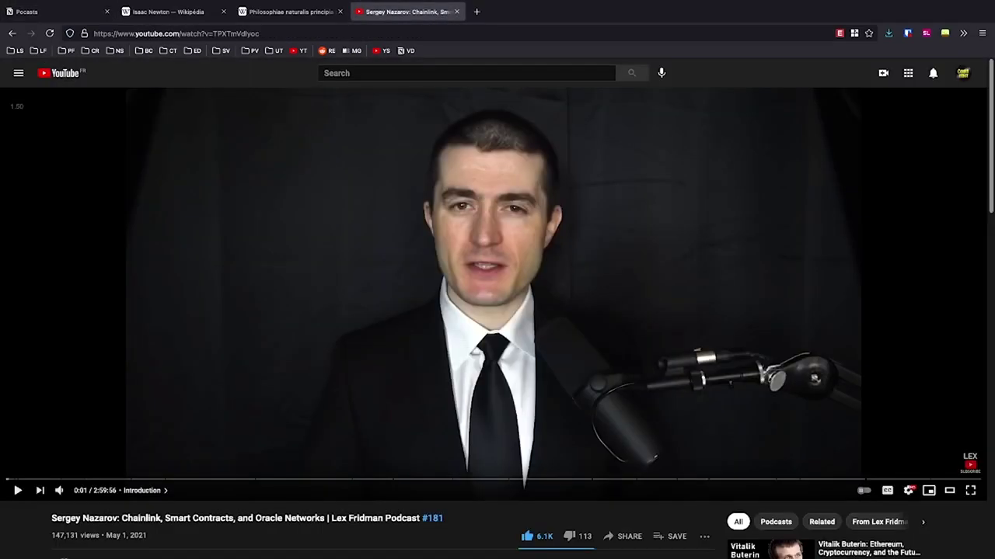
left_click_drag(122, 519, 325, 518)
left_click(46, 12)
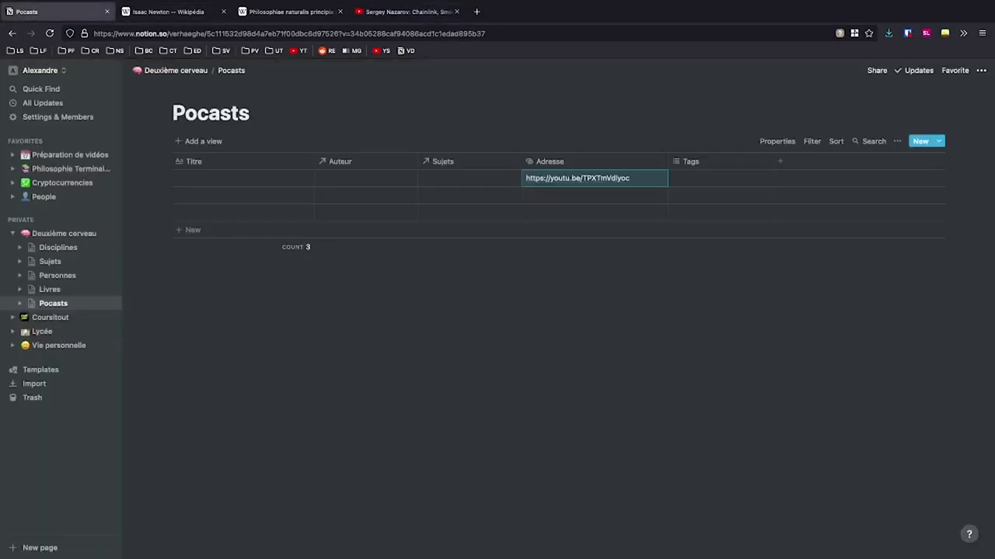
left_click(245, 179)
key("ctrl+v")
left_click_drag(319, 161, 353, 161)
Step: Create a "Lex Fridman" page in Personnes from the podcast row's Auteur cell and link it there
left_click(373, 179)
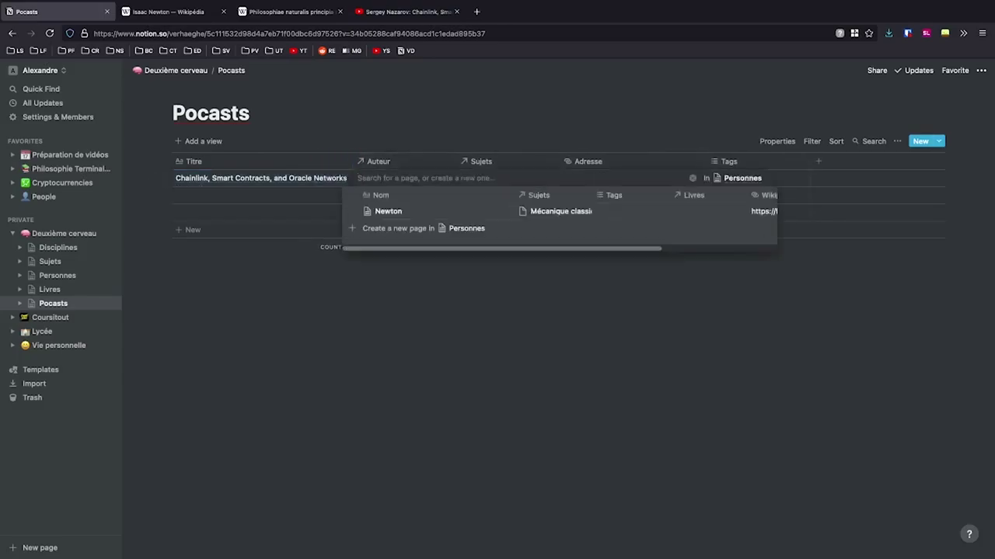
type("Lex Fridman")
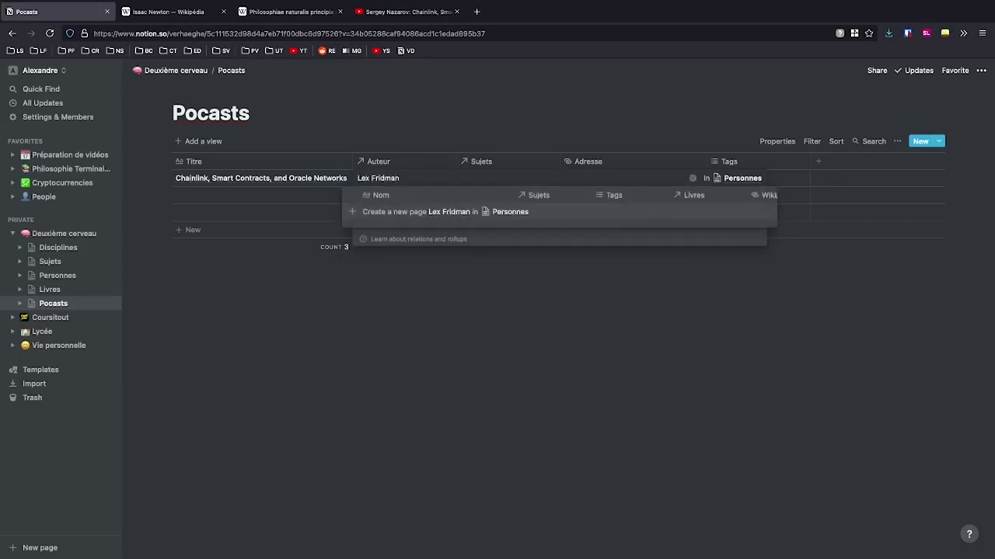
key("Return")
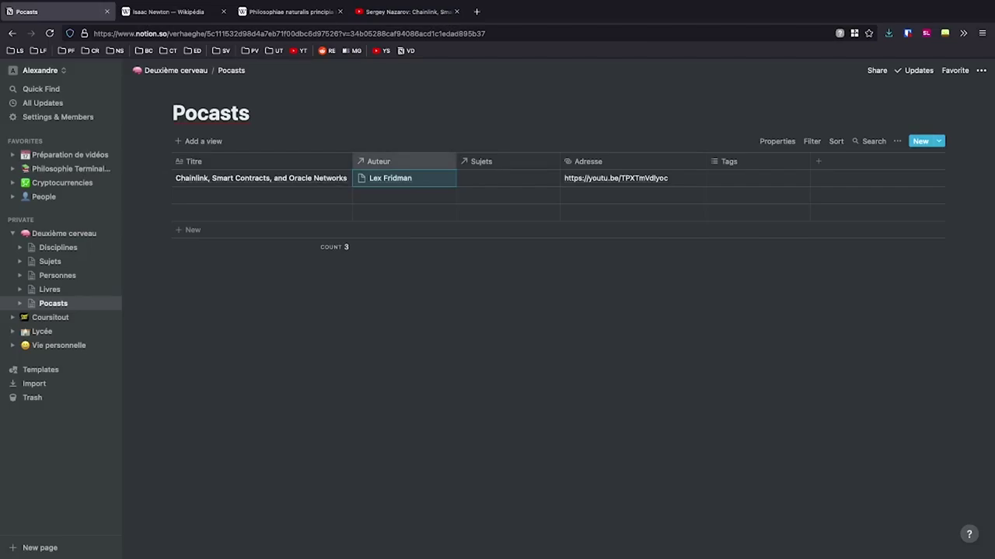
Step: Rename the Auteur column of the Pocasts table to "Personnes"
left_click(404, 161)
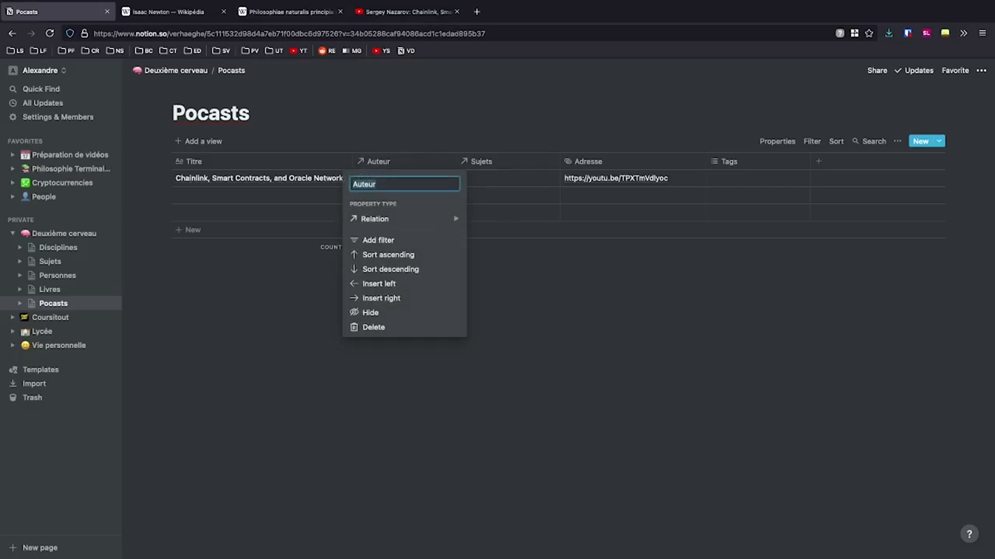
type("per")
key("BackSpace")
key("BackSpace")
key("BackSpace")
type("Personnes")
key("Return")
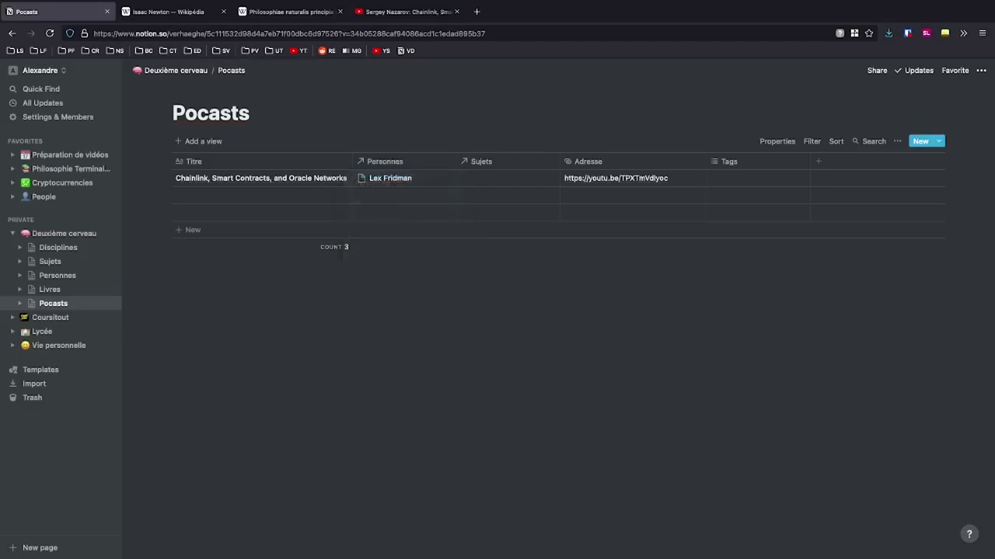
Step: Create a "Sergey Nazarov" page in Personnes from the podcast row's Personnes cell and link it alongside Lex Fridman
left_click(389, 178)
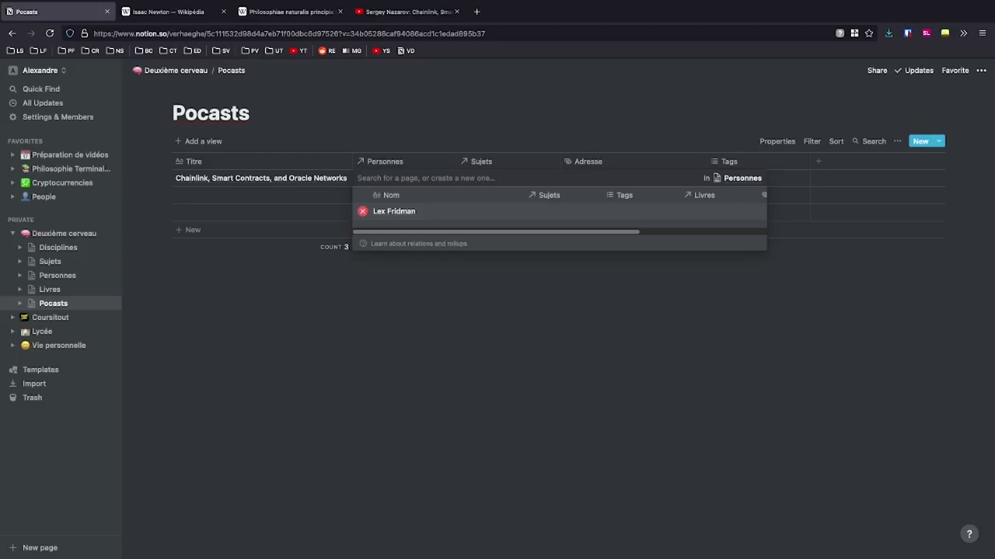
type("ge")
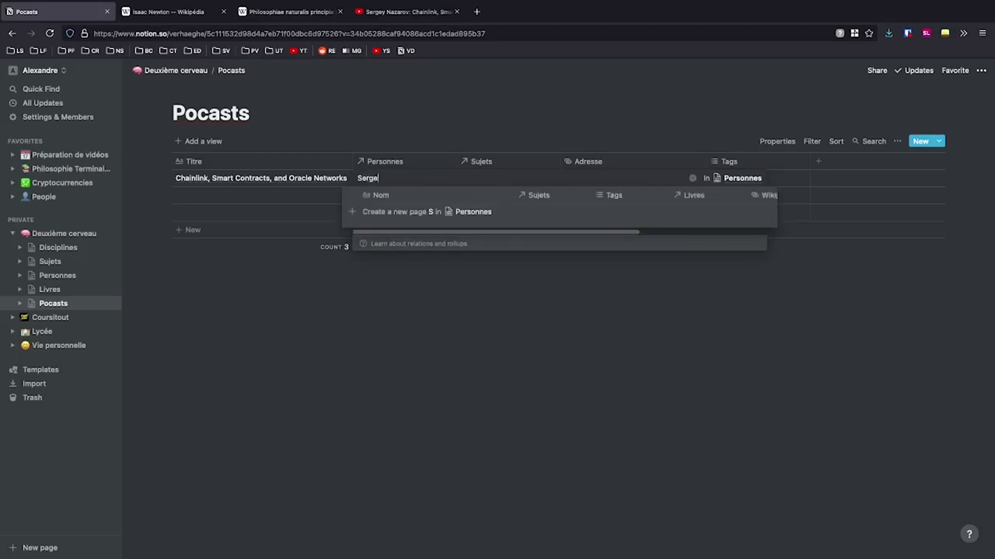
type("y Nazarov")
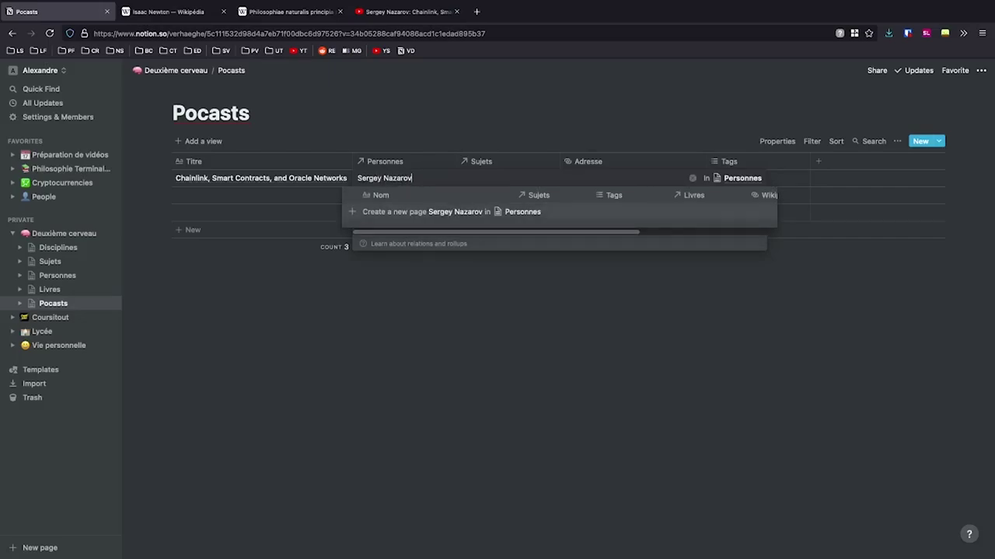
key("Return")
key("Escape")
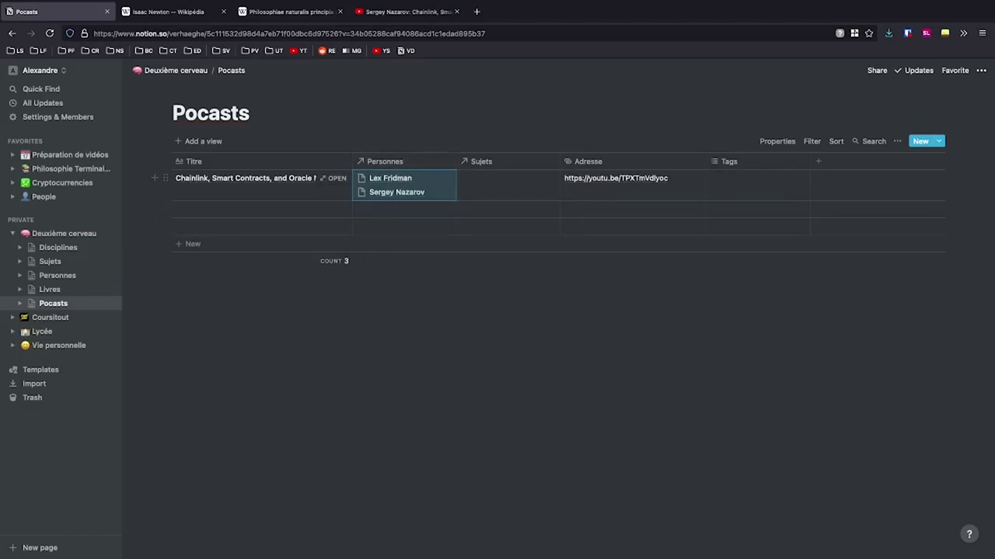
Step: Create an "Informatique" page in Sujets from the podcast row's Sujets cell and link it there
key("Right")
key("Return")
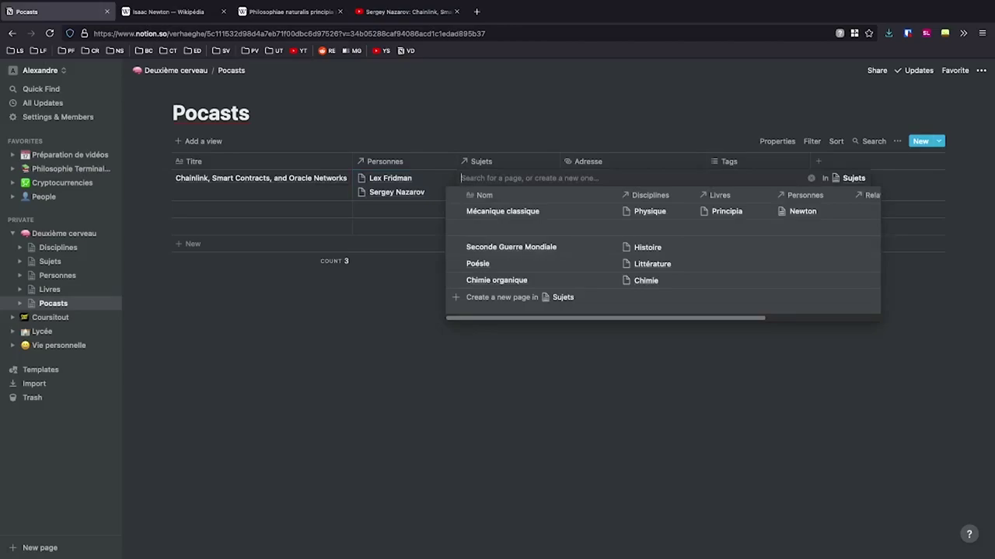
type("I")
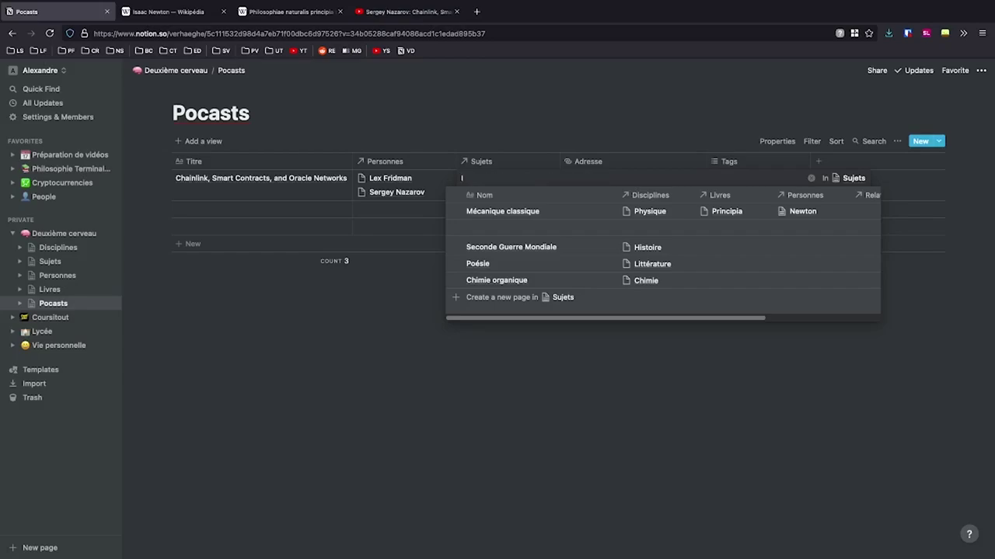
type("nformatioque")
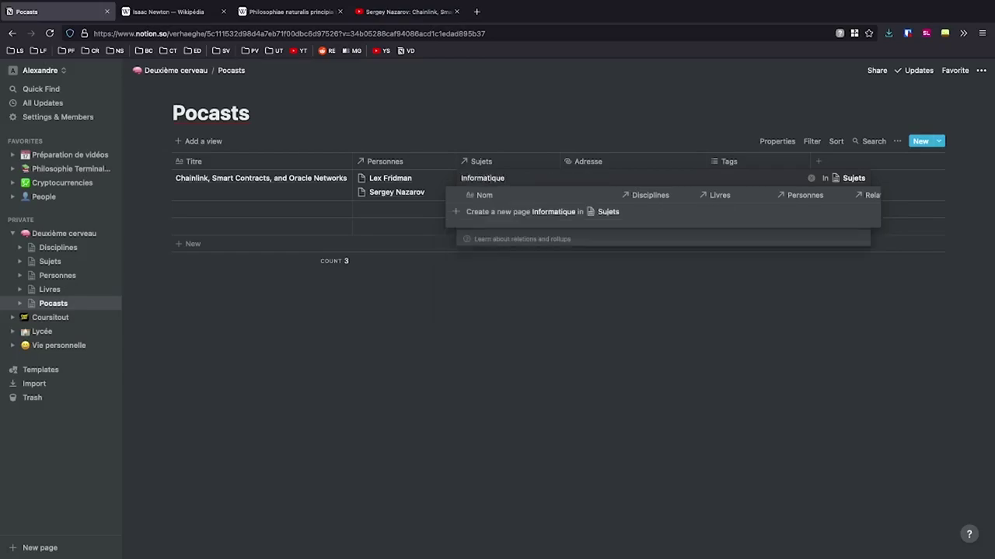
key("Return")
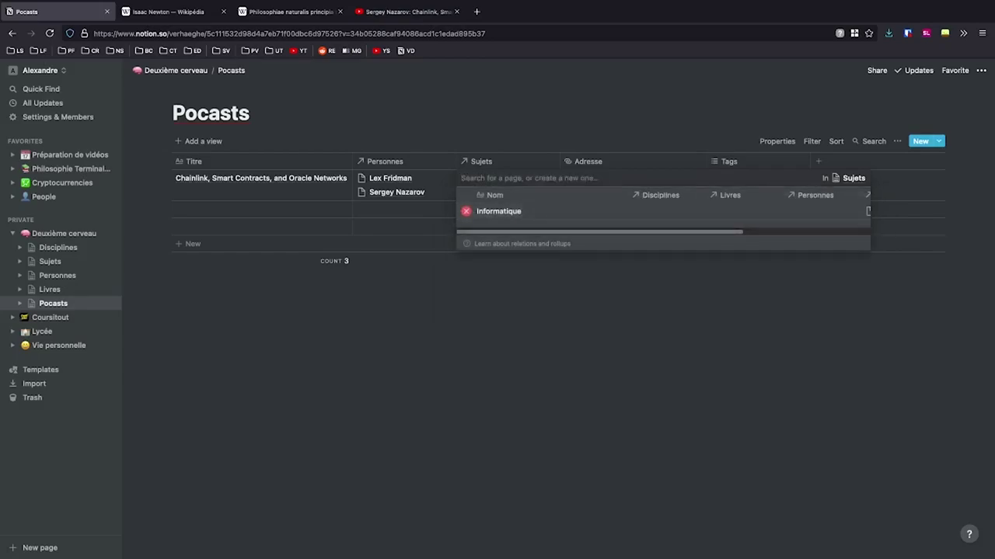
key("Escape")
key("Escape")
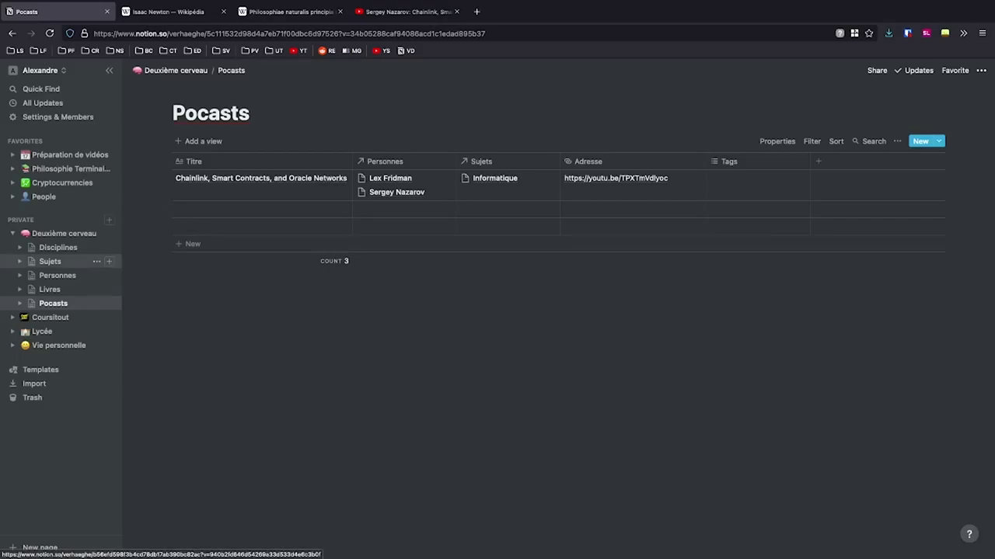
Step: Open the Informatique page in the Sujets database and rename its "Related to Pocasts" relation property to "Podcasts"
left_click(49, 261)
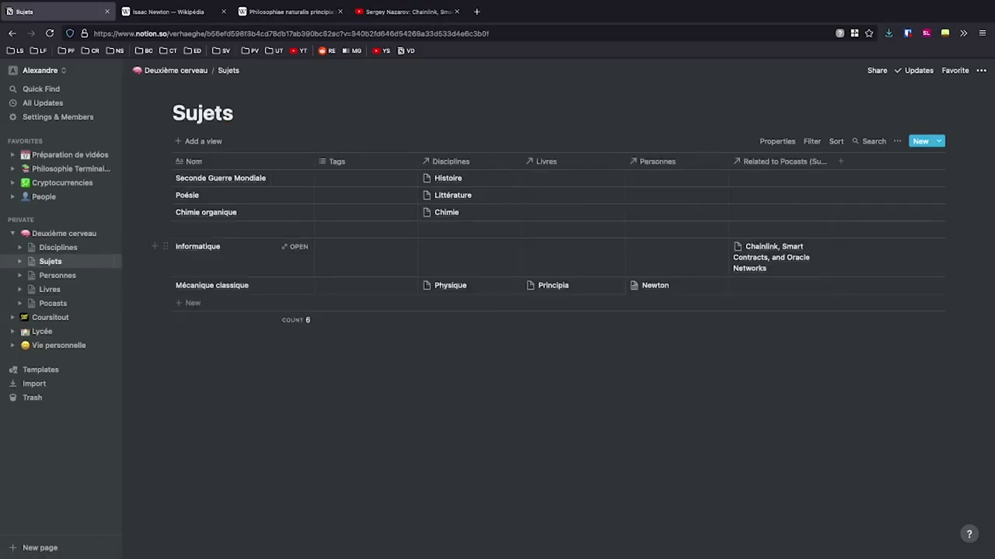
left_click(294, 247)
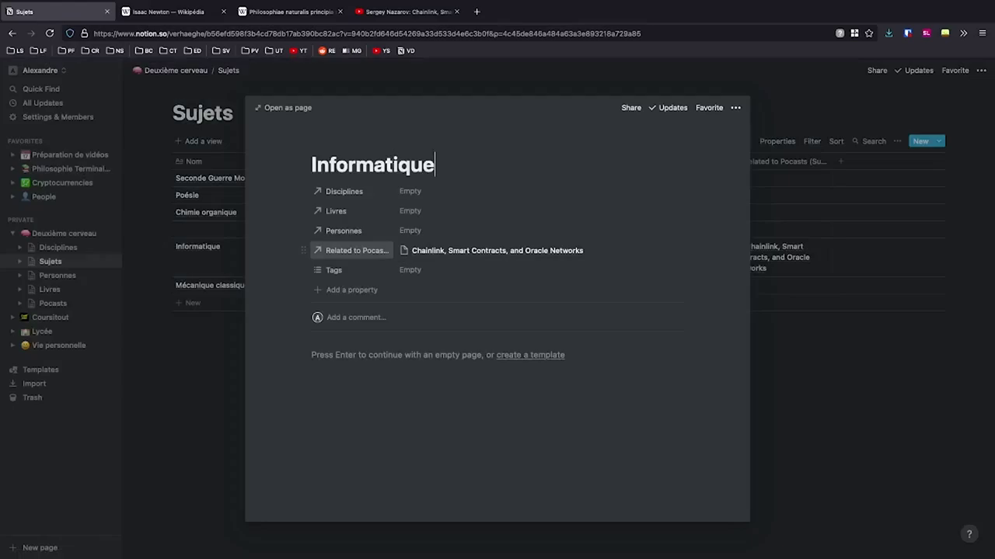
left_click(357, 250)
type("Podcasts")
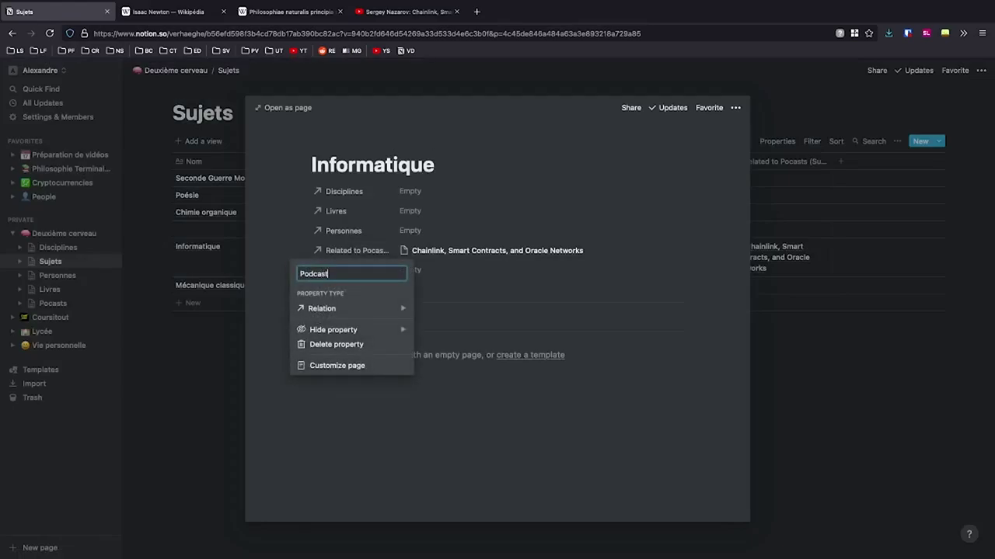
key("Return")
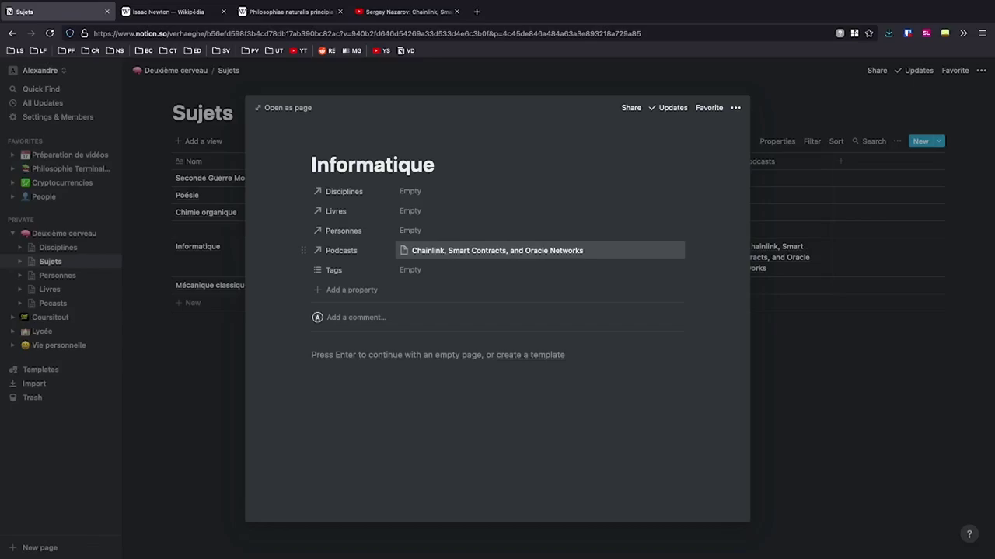
Step: Create a "Sciences" page in Disciplines and link it in the Disciplines property of Informatique
left_click(467, 191)
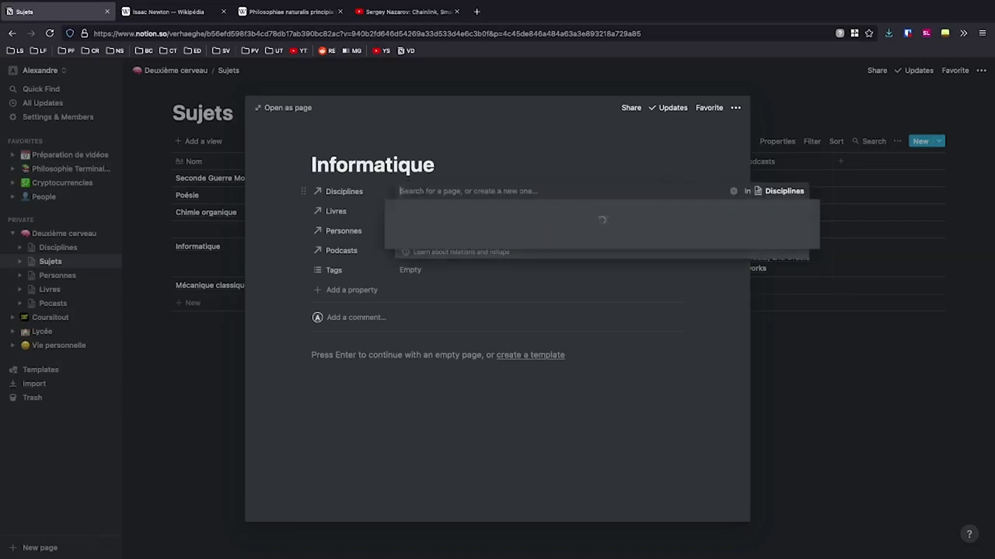
type("Sciences")
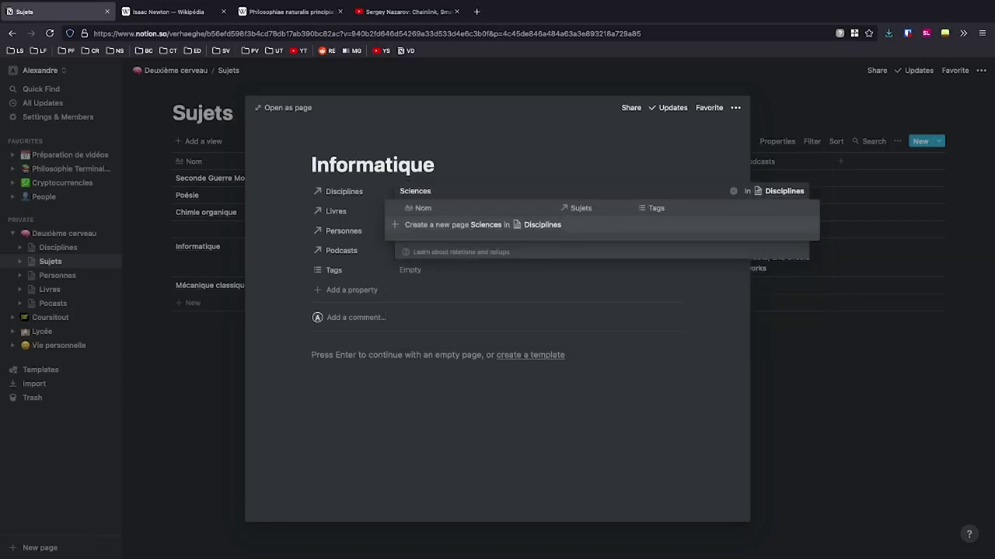
key("Return")
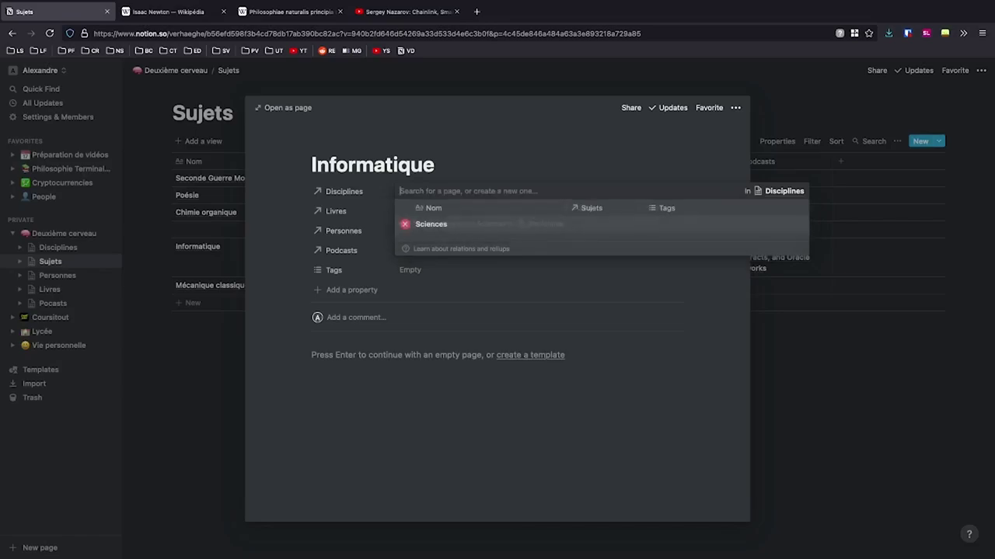
key("Escape")
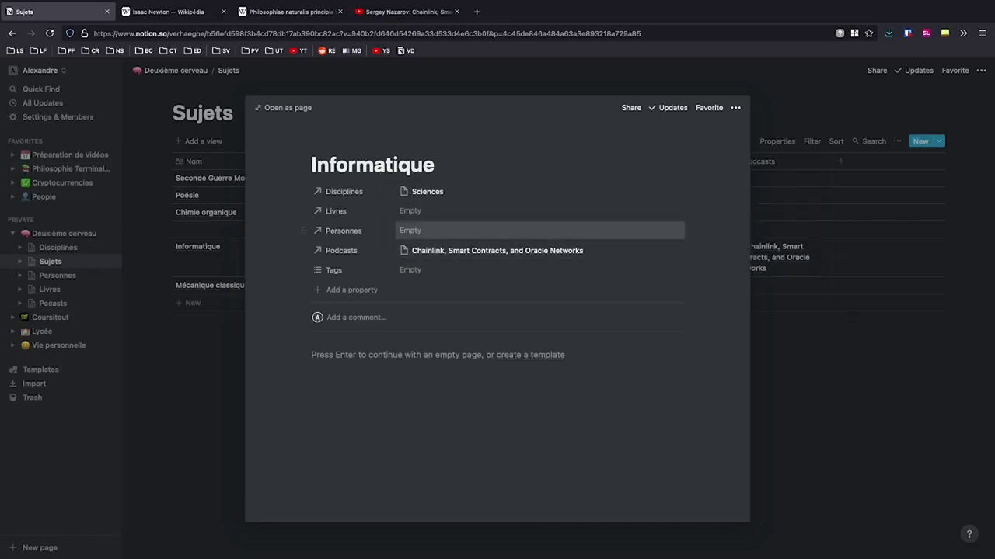
left_click(466, 231)
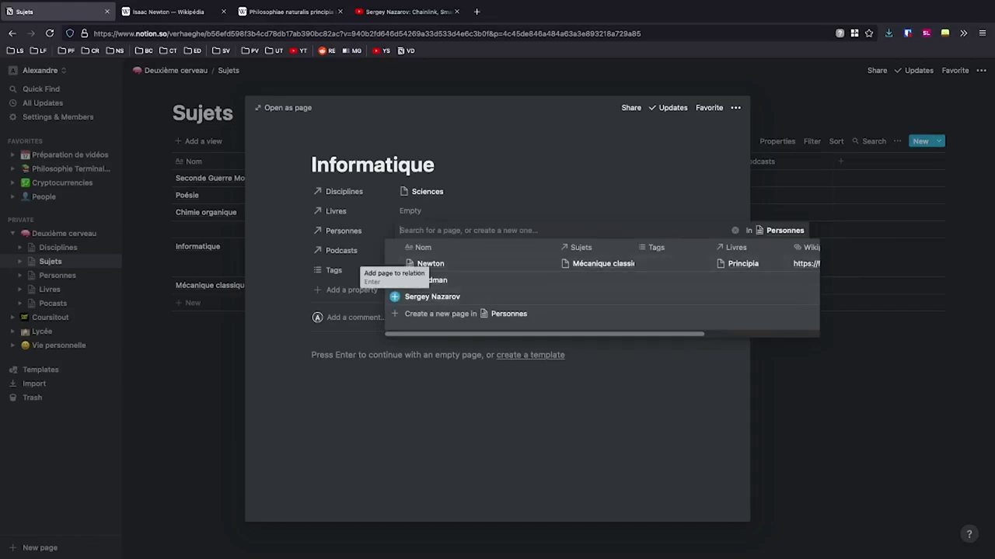
left_click(394, 296)
key("Escape")
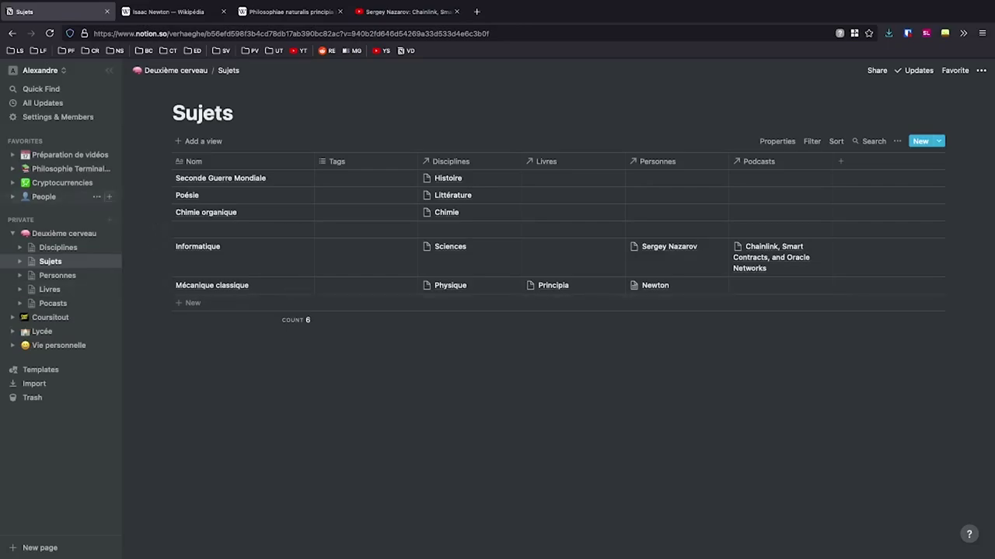
Step: Open the Disciplines database and give it a folder emoji as its icon
left_click(58, 247)
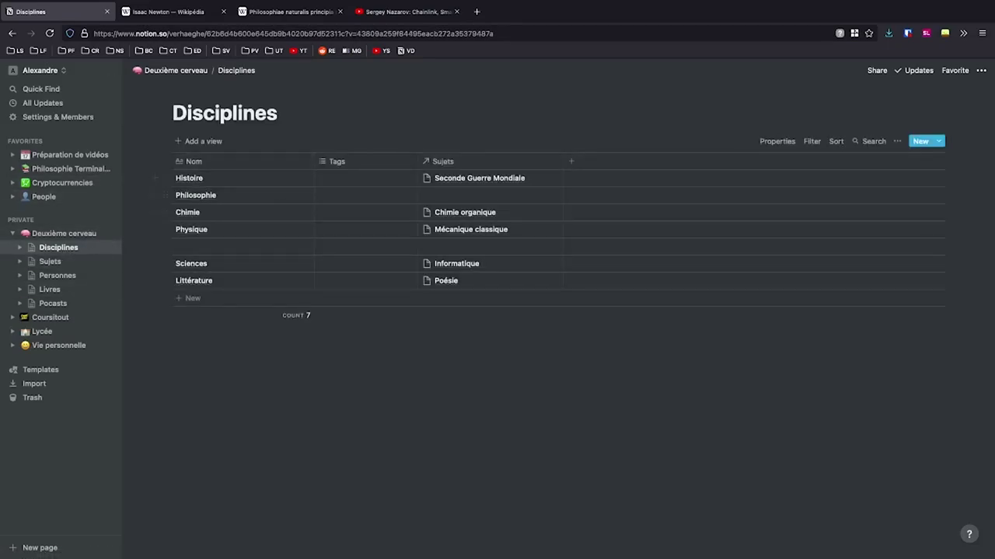
left_click(181, 113)
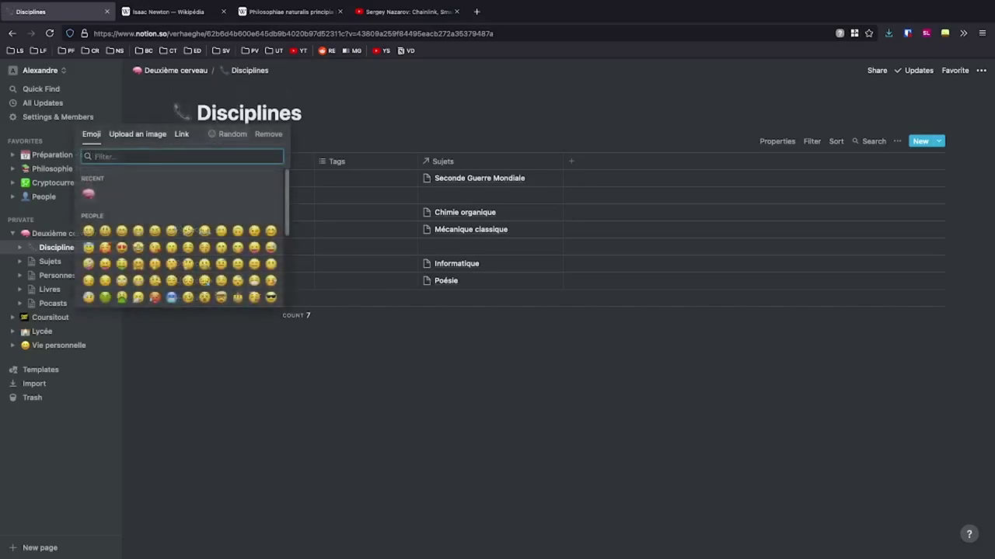
left_click(227, 134)
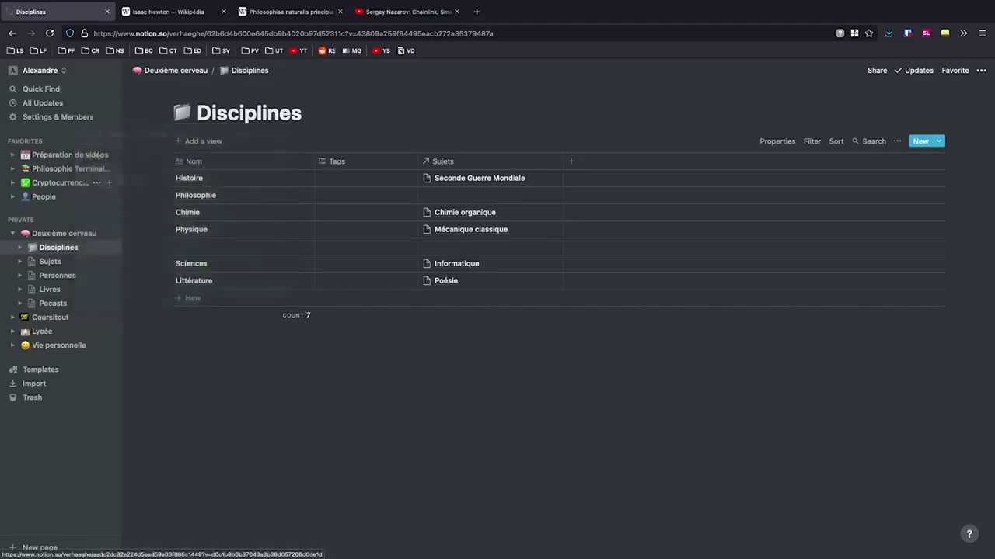
Step: Open the Sujets database and set its icon to the orange book emoji, filtering the emojis by "boo"
left_click(50, 261)
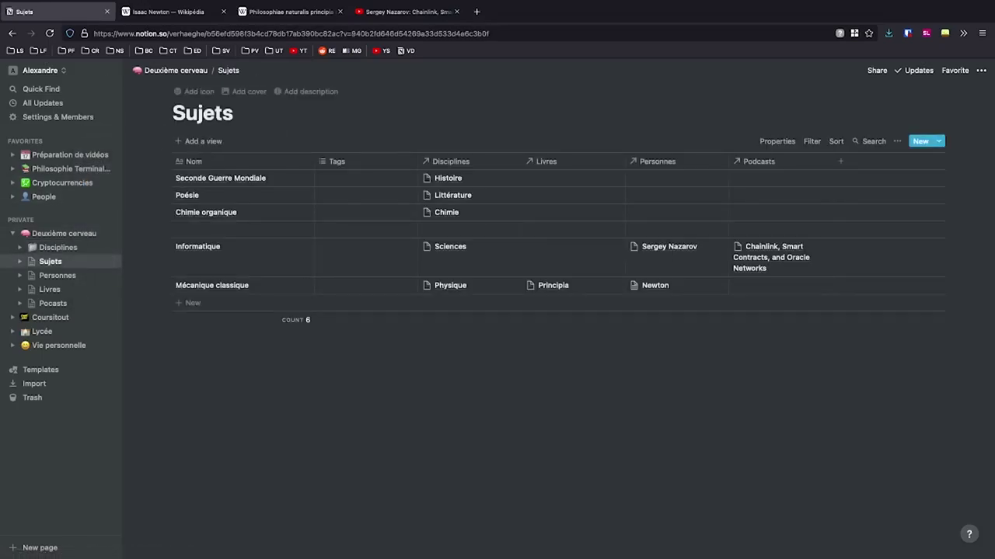
left_click(194, 90)
left_click(181, 113)
type("boo")
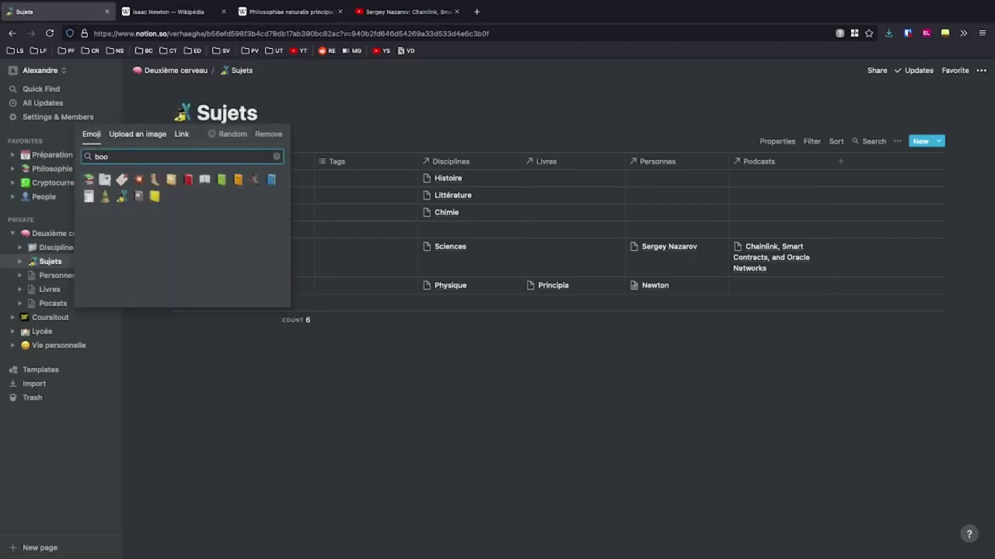
left_click(237, 180)
Step: Open the Personnes database and set its icon to a smiley emoji, filtering the emojis by "smi"
left_click(56, 275)
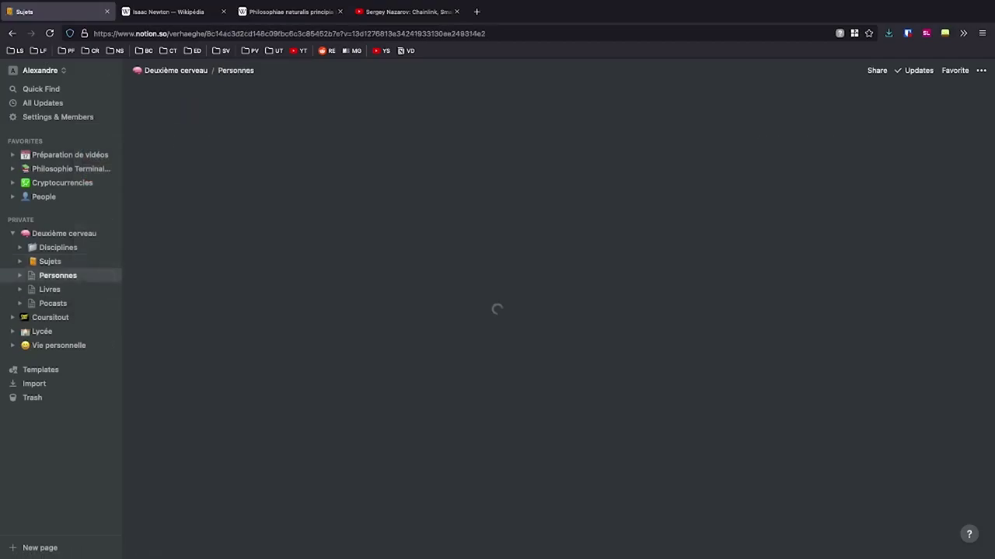
left_click(194, 91)
left_click(181, 113)
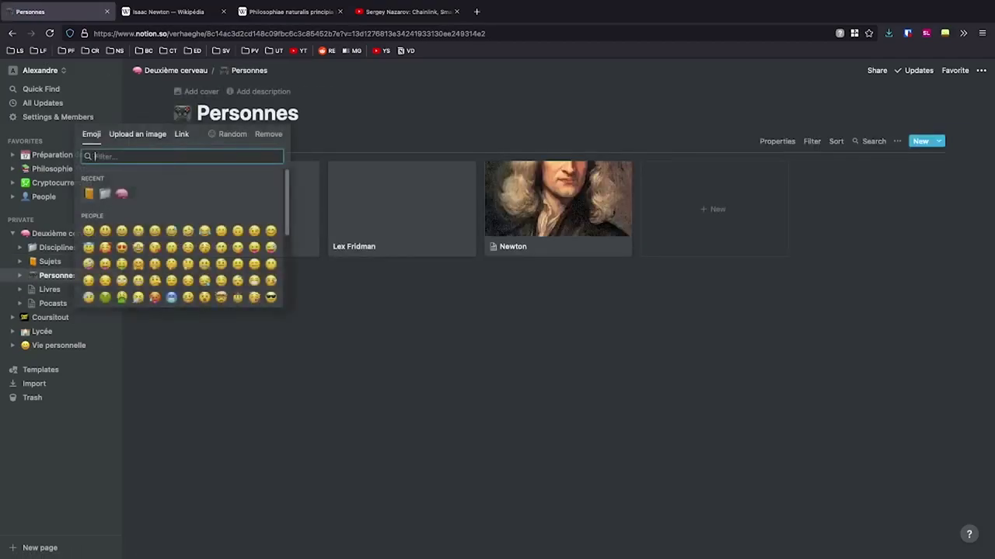
type("smi")
left_click(88, 195)
Step: Give the Pocasts database a loudspeaker emoji icon and the Livres database a stack-of-books emoji icon
left_click(52, 303)
left_click(50, 289)
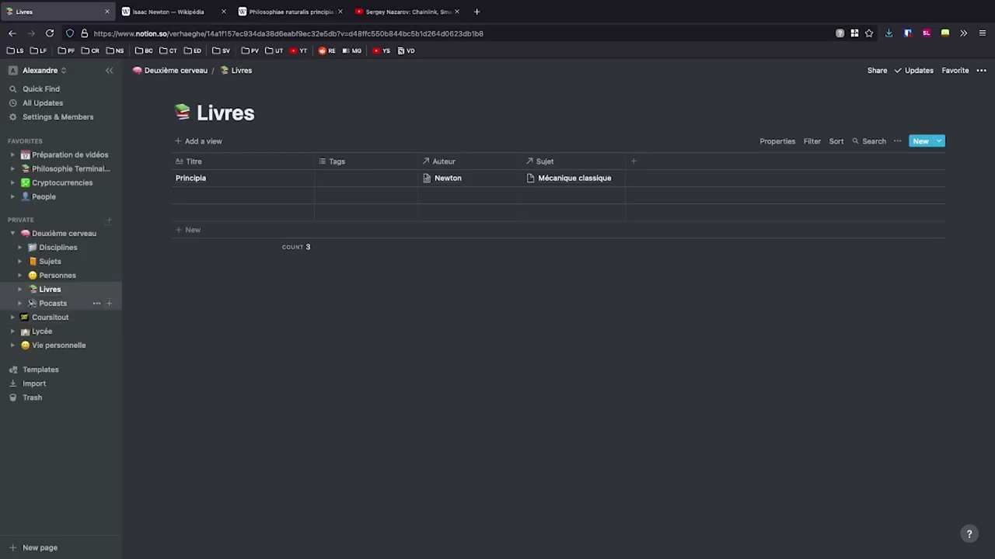
Step: Open the "Chainlink, Smart Contracts, and Oracle Networks" page in Pocasts and begin its body with "Remarque intéressante concernant"
left_click(53, 303)
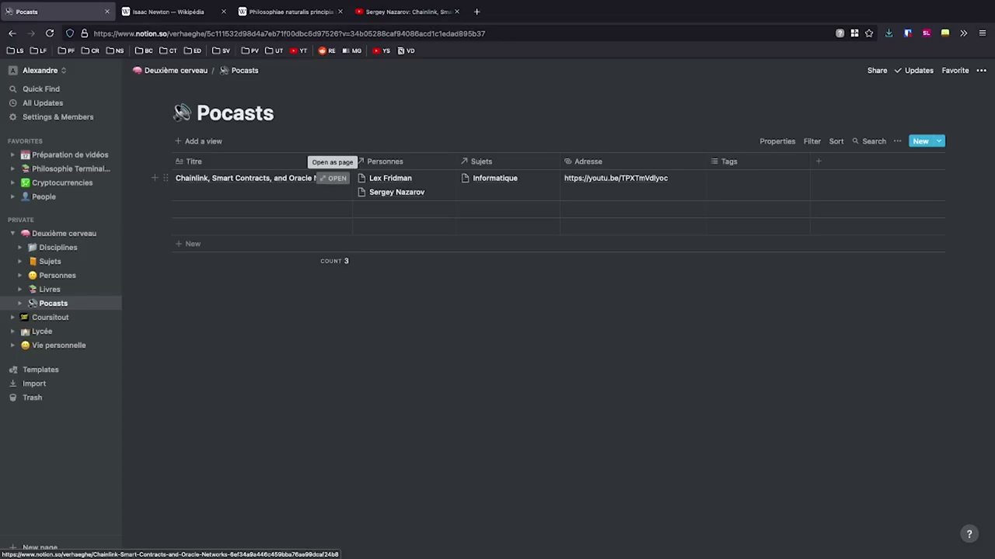
left_click(334, 178)
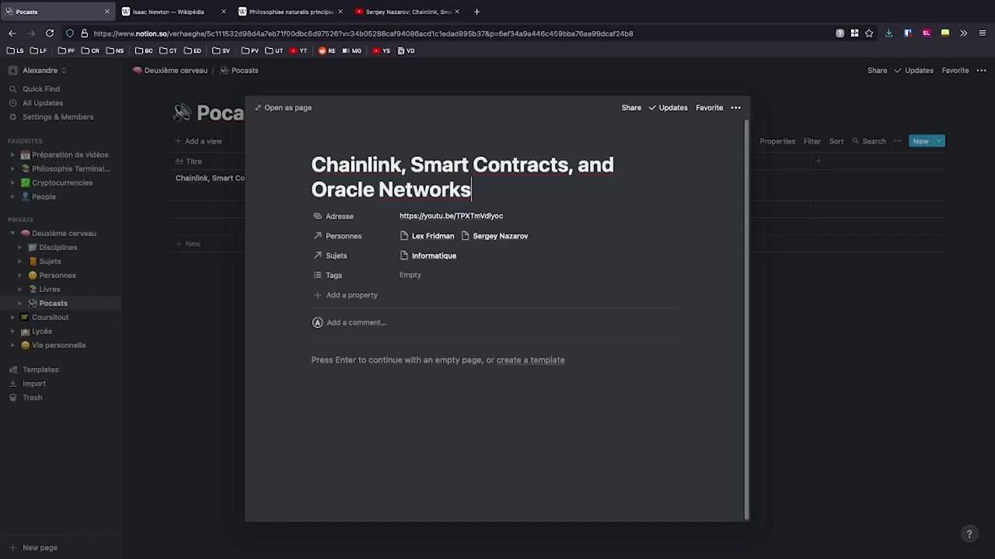
key("Return")
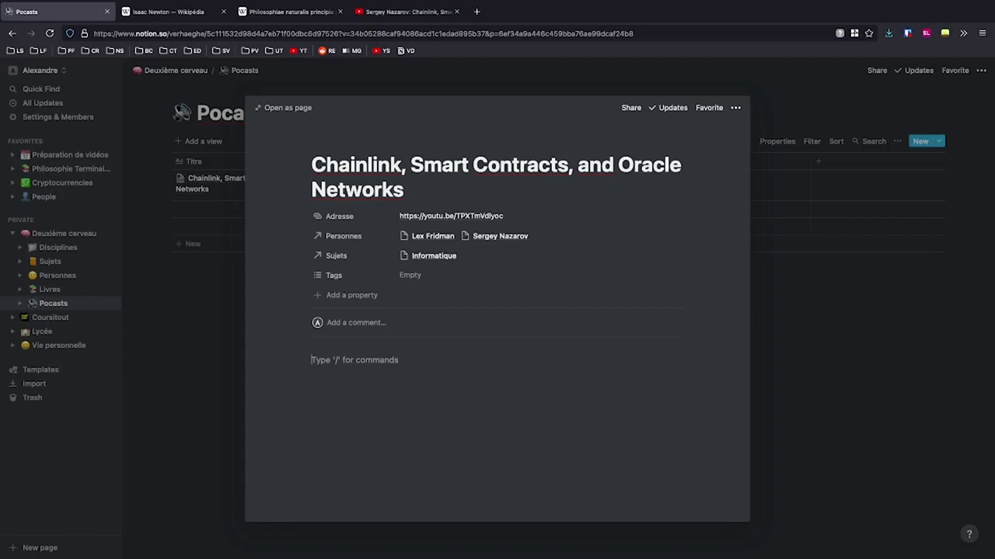
type("Remarque intéressante concernant")
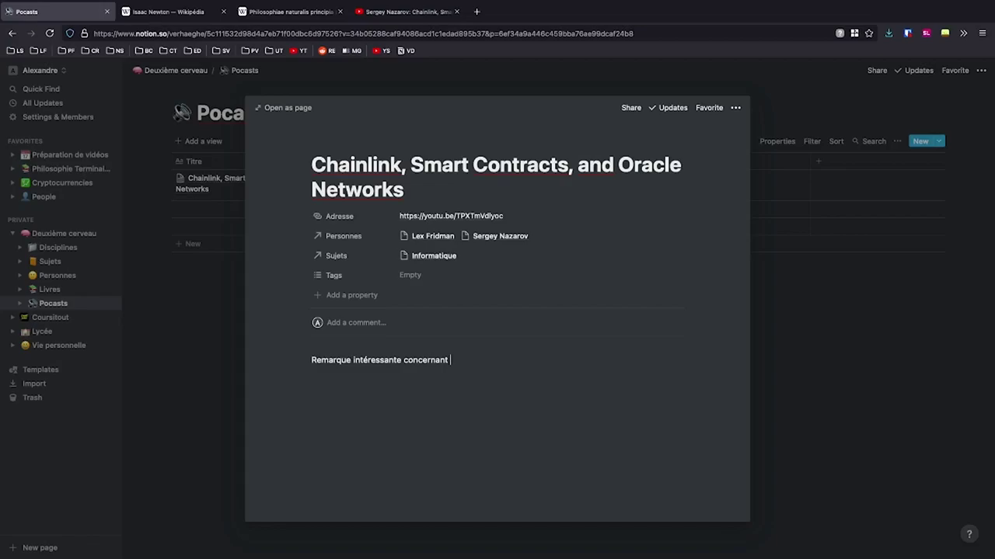
Step: Insert an inline link to the Histoire page of Disciplines at the end of the note and close the sentence with a period
type("[[")
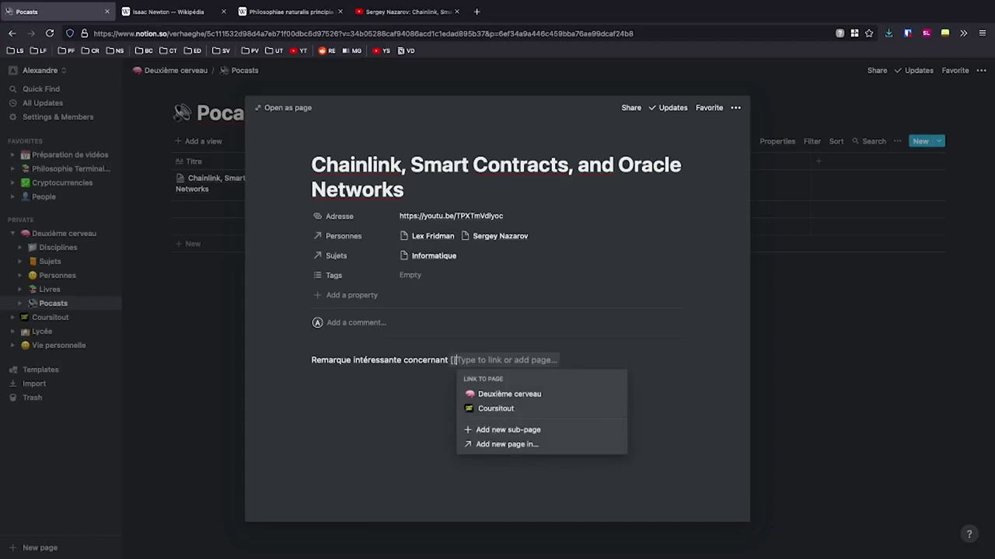
type("histoire")
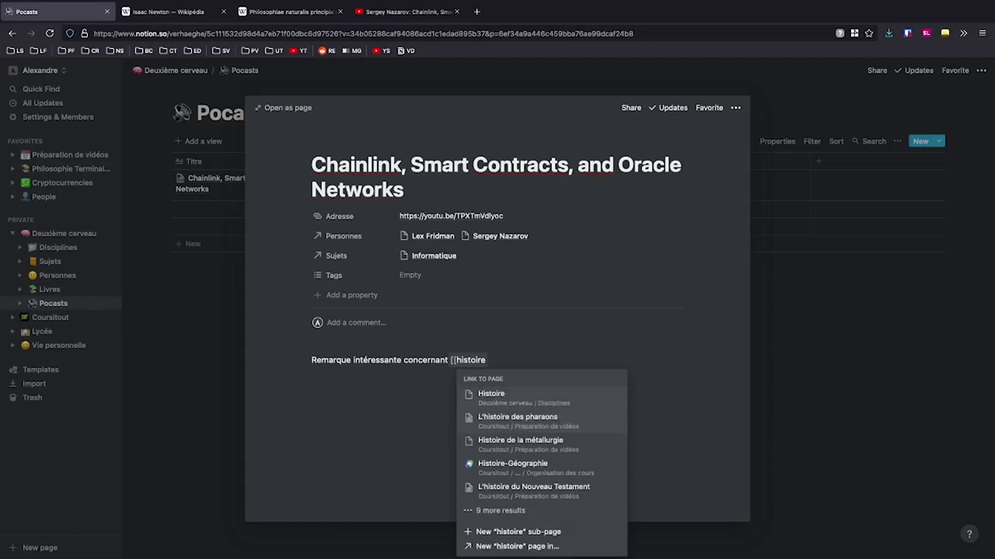
key("Return")
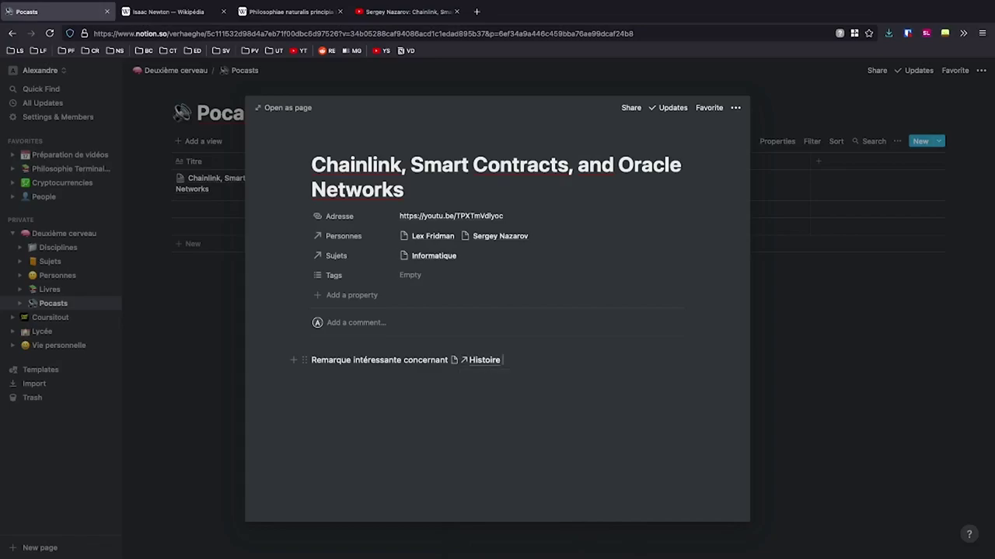
type(".")
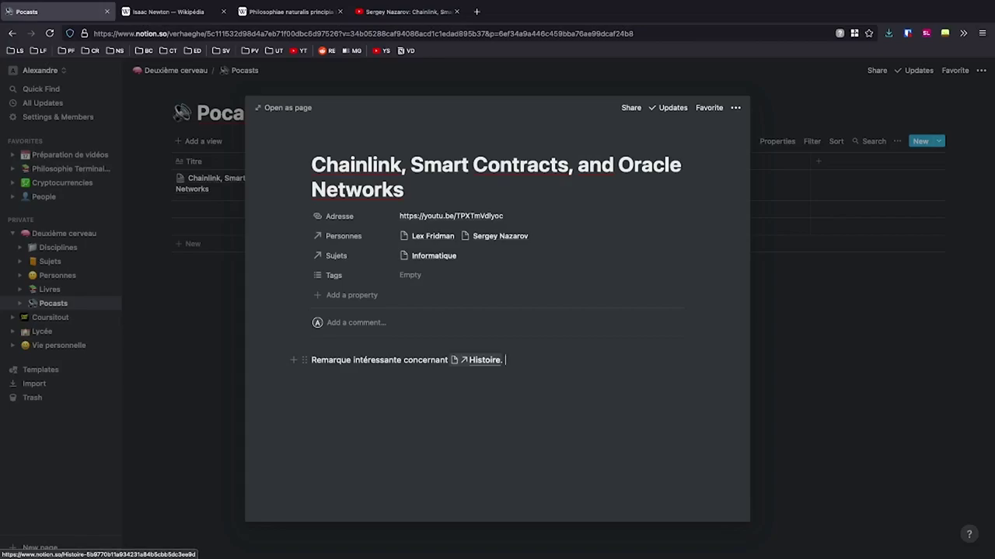
Step: Follow the Histoire link in the note, view that page's backlinks and return through the backlink to the podcast page
left_click(483, 360)
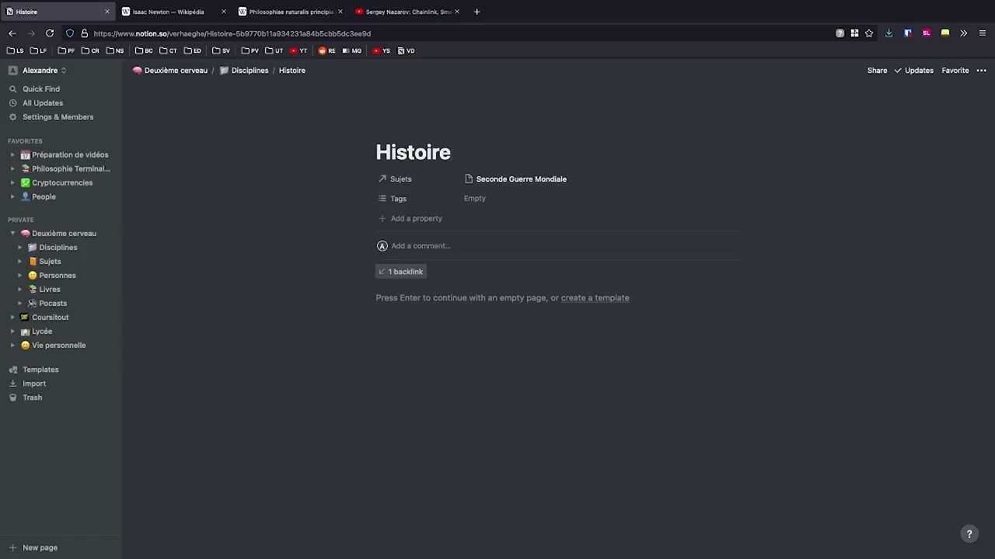
left_click(400, 271)
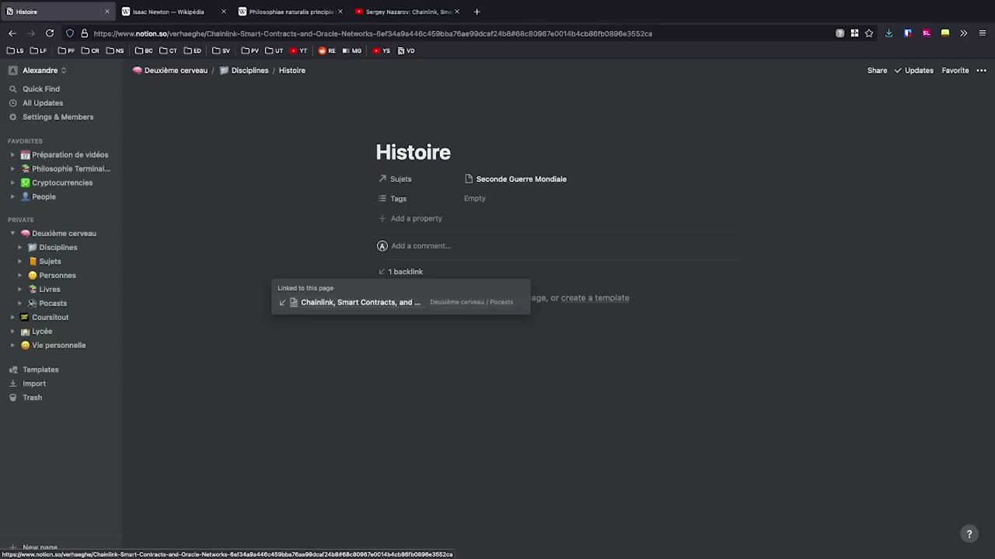
left_click(360, 302)
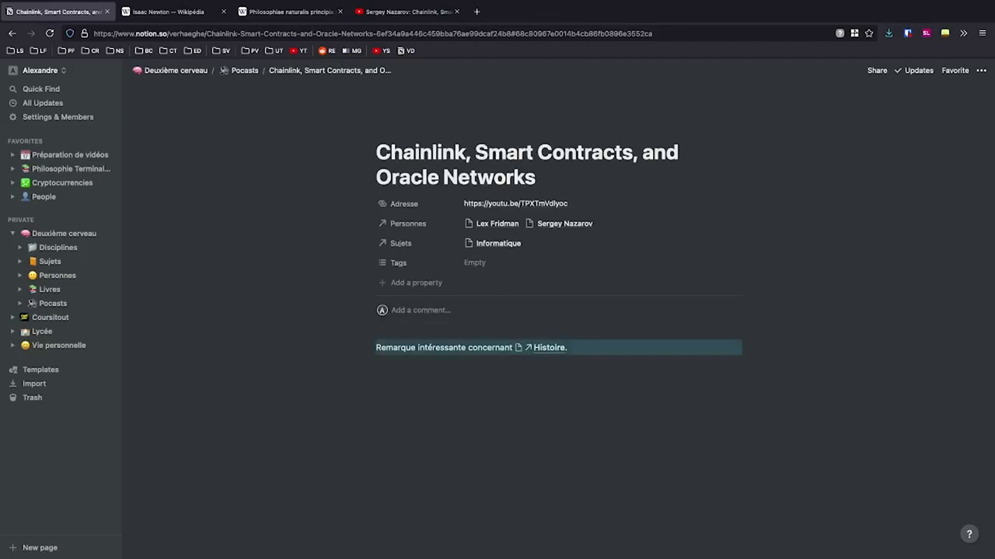